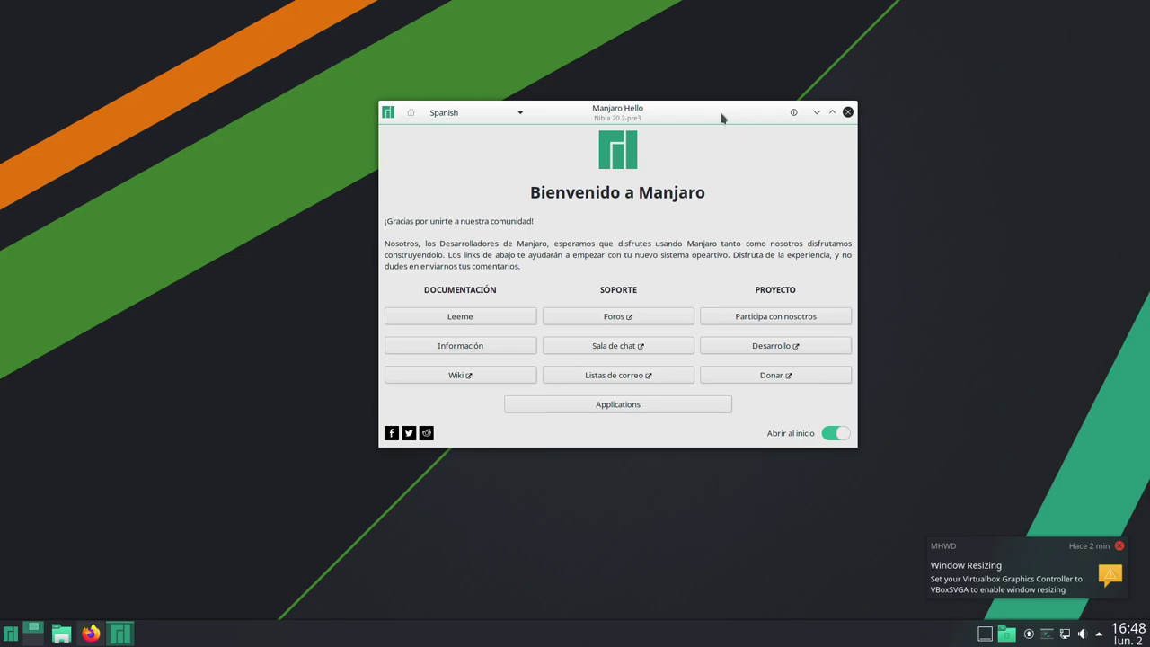
# View the Manjaro Linux tweet announcing the third 20.2 preview in Firefox, and close the browser
pyautogui.click(90, 633)
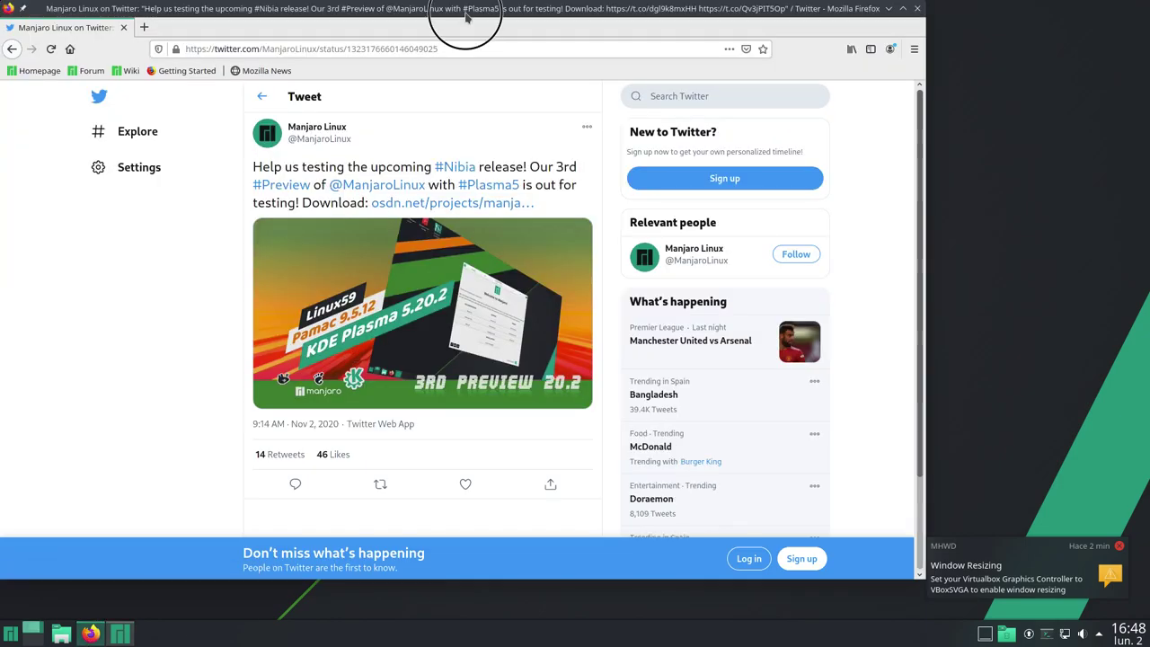
pyautogui.moveTo(464, 12); pyautogui.dragTo(620, 27)
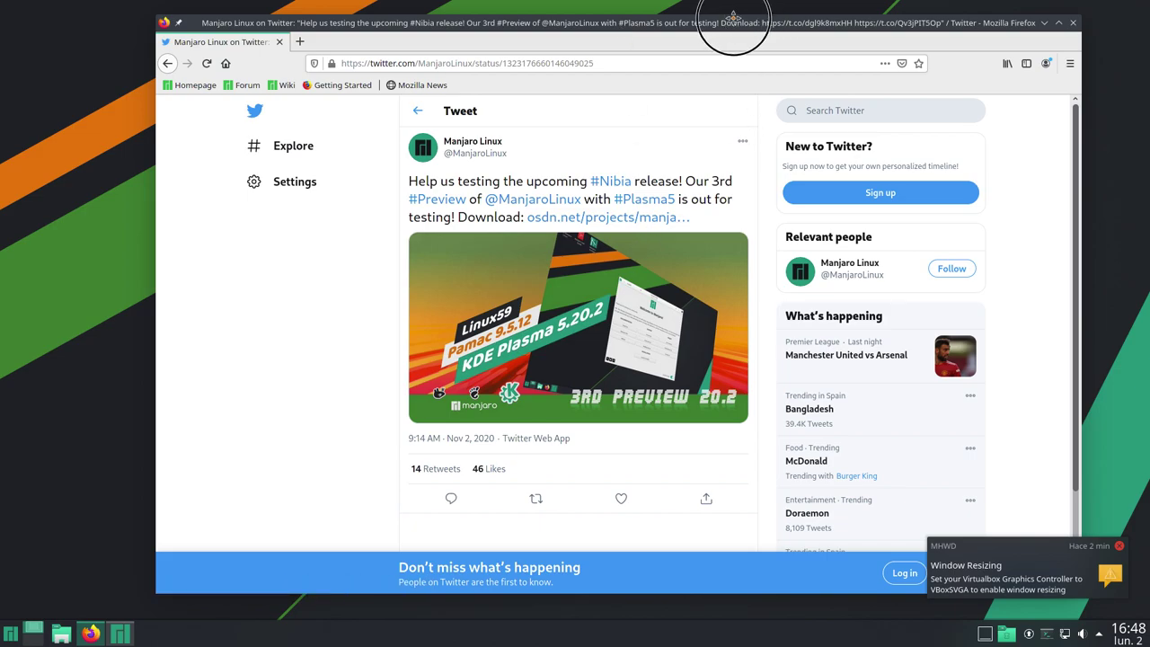
pyautogui.moveTo(736, 25); pyautogui.dragTo(677, 24)
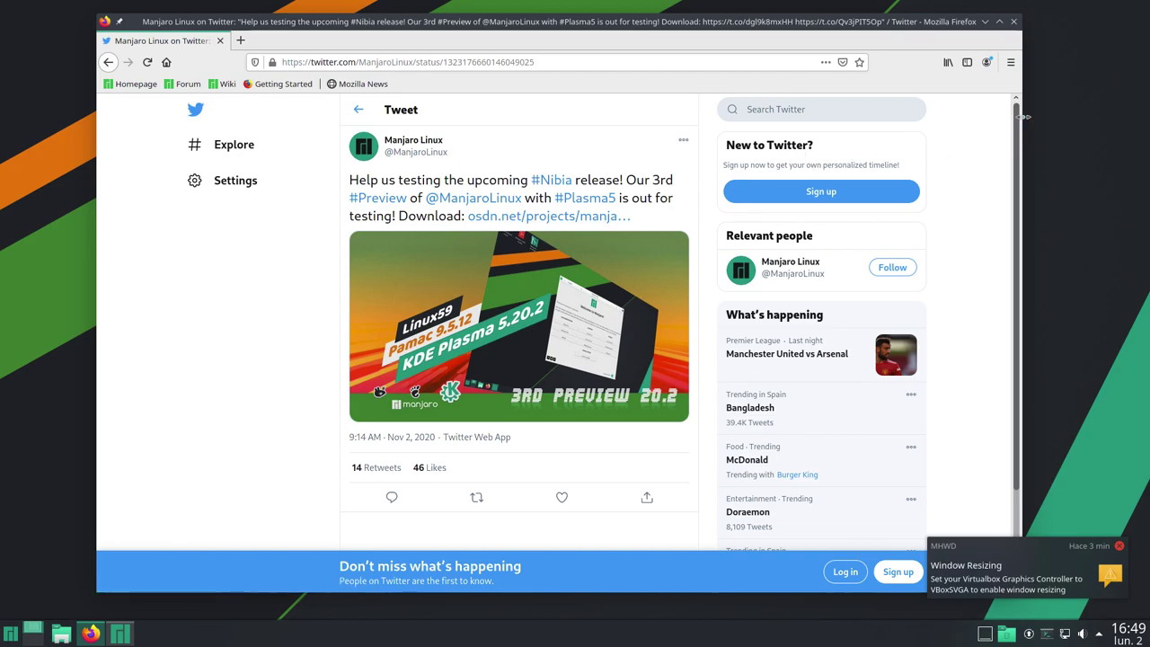
pyautogui.click(1013, 21)
# Dismiss the Window Resizing notification and reposition the Manjaro Hello window on the desktop
pyautogui.moveTo(736, 115); pyautogui.dragTo(649, 109)
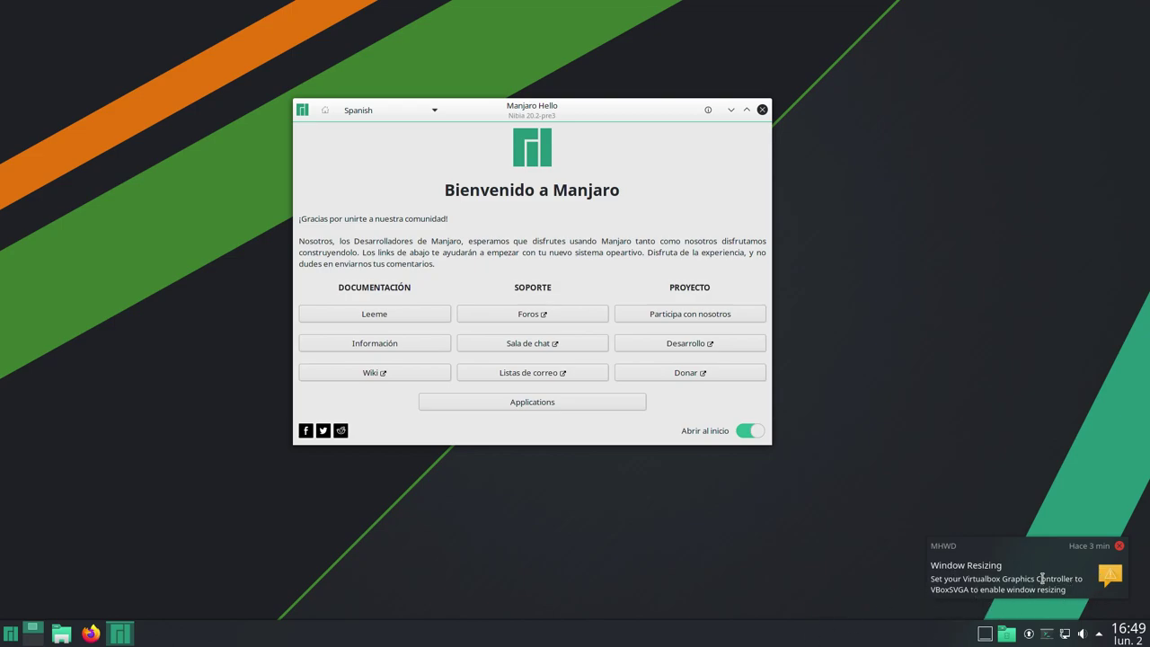
pyautogui.click(1119, 545)
pyautogui.moveTo(632, 112); pyautogui.dragTo(729, 133)
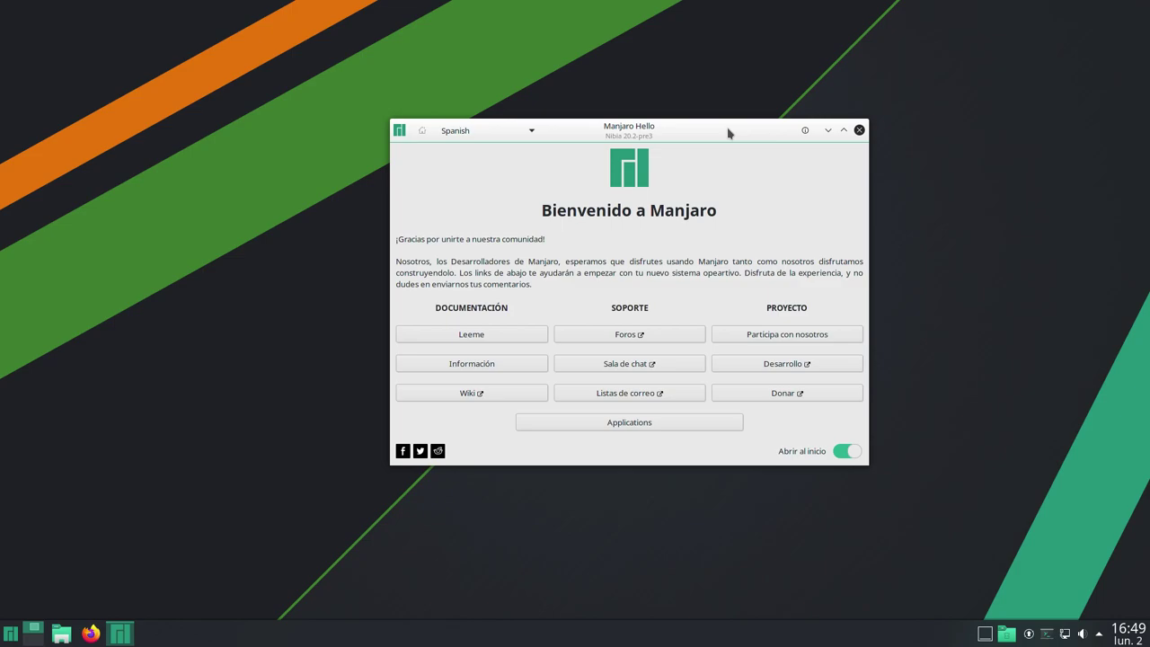
pyautogui.moveTo(675, 124); pyautogui.dragTo(601, 120)
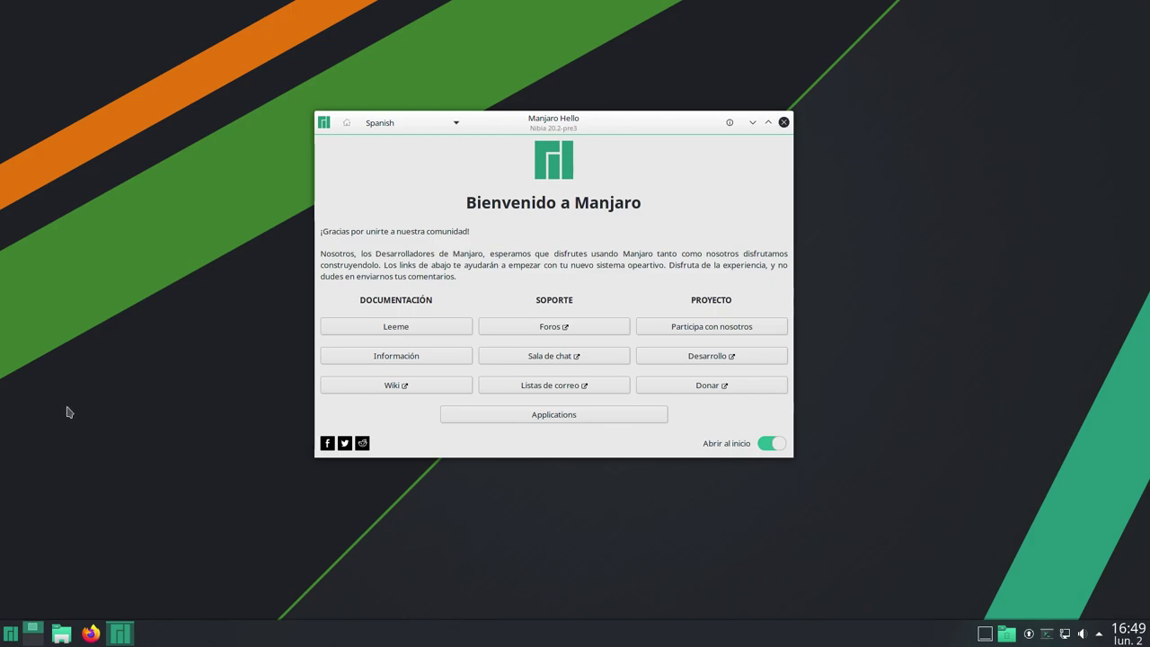
# Look over the favourites in the application launcher, and close the Manjaro Hello welcome window
pyautogui.click(7, 631)
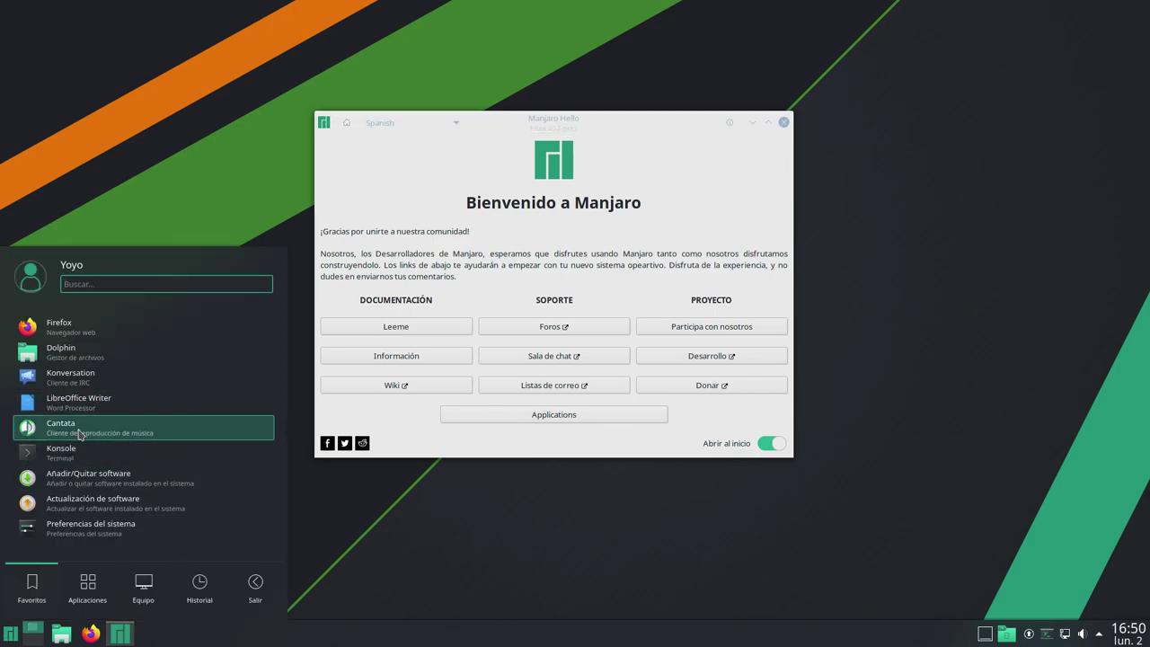
pyautogui.click(791, 558)
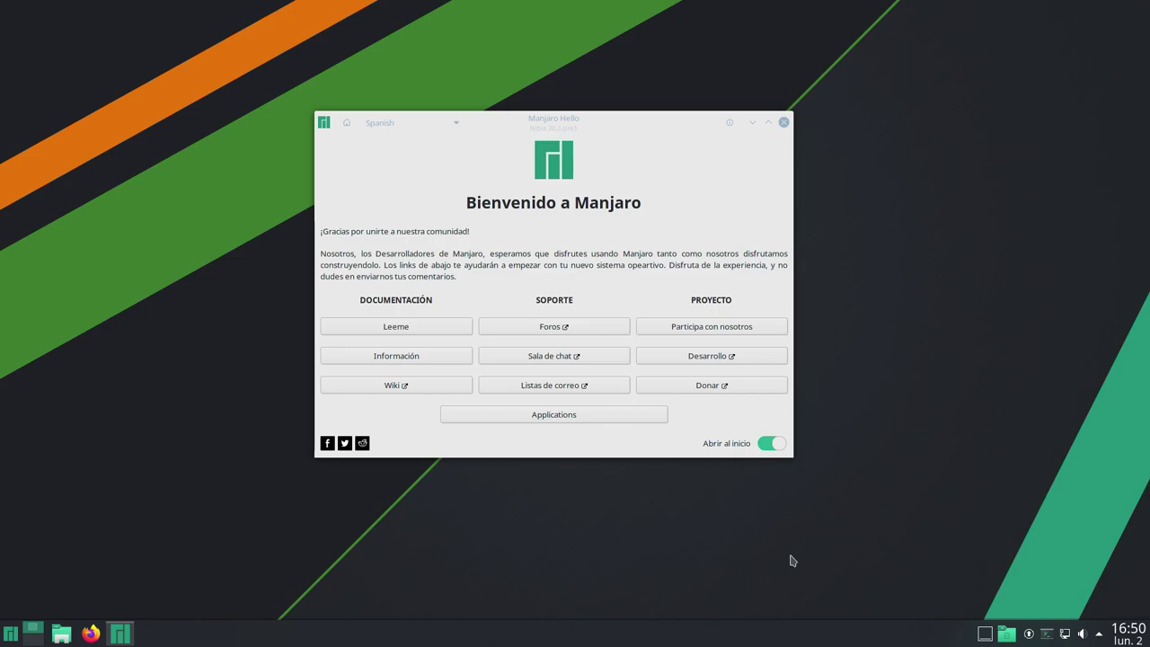
pyautogui.moveTo(606, 117); pyautogui.dragTo(696, 122)
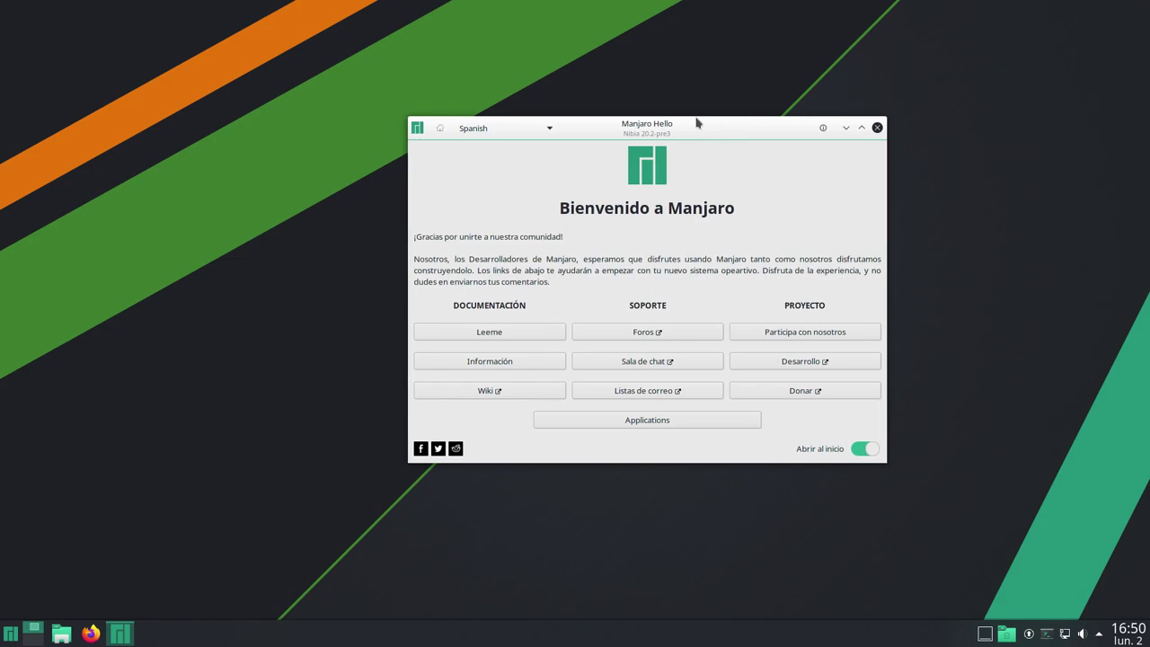
pyautogui.click(706, 131)
pyautogui.moveTo(706, 131); pyautogui.dragTo(669, 131)
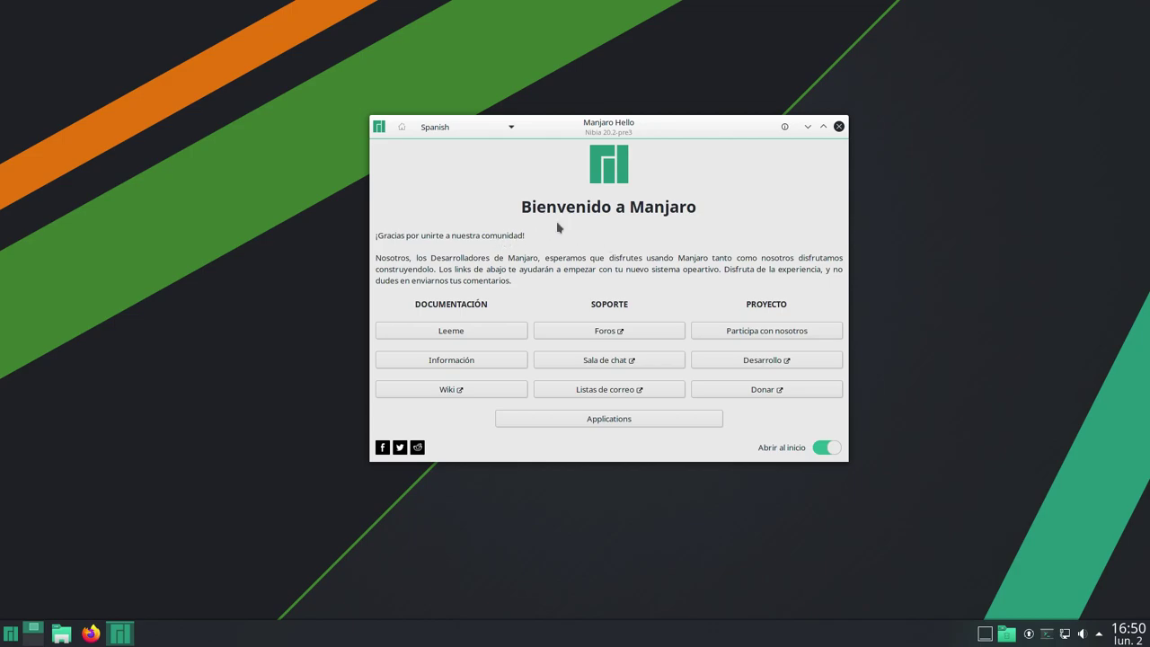
pyautogui.click(839, 126)
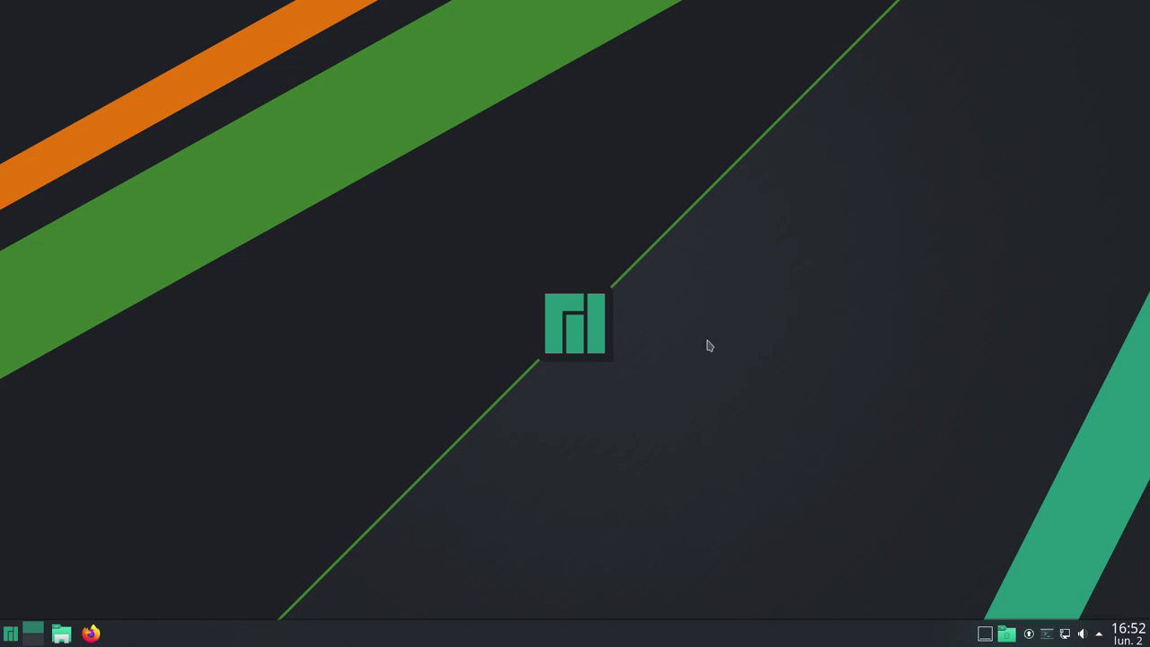
# Open the desktop and wallpaper settings, and move and enlarge their window to show the wallpaper gallery
pyautogui.rightClick(681, 108)
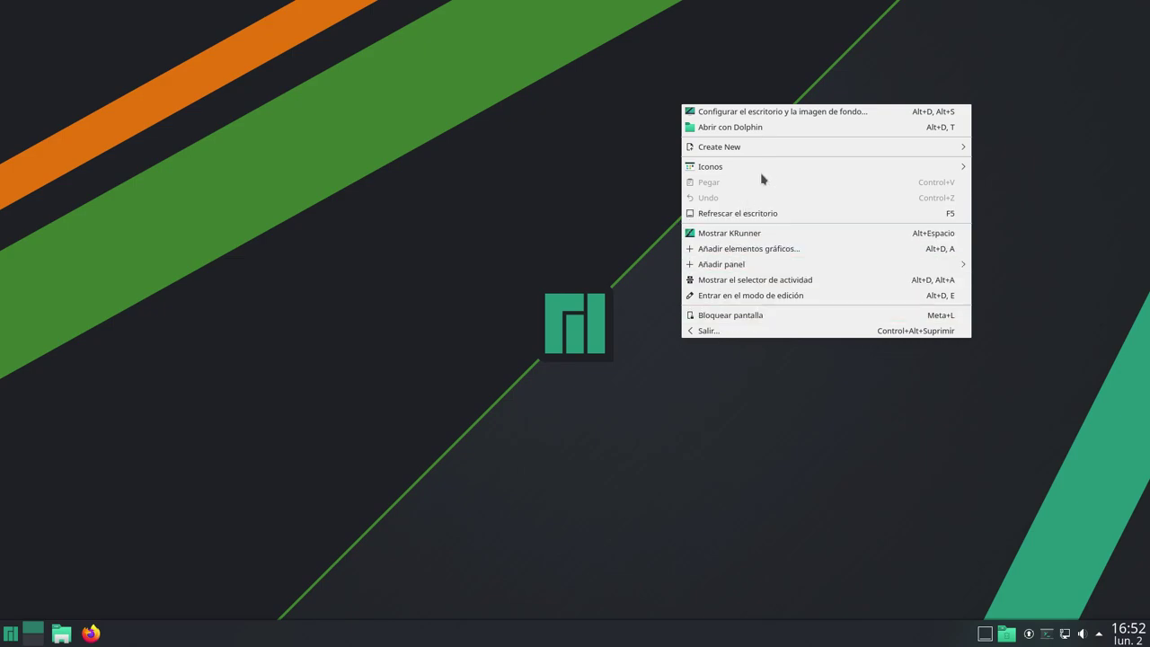
pyautogui.click(771, 115)
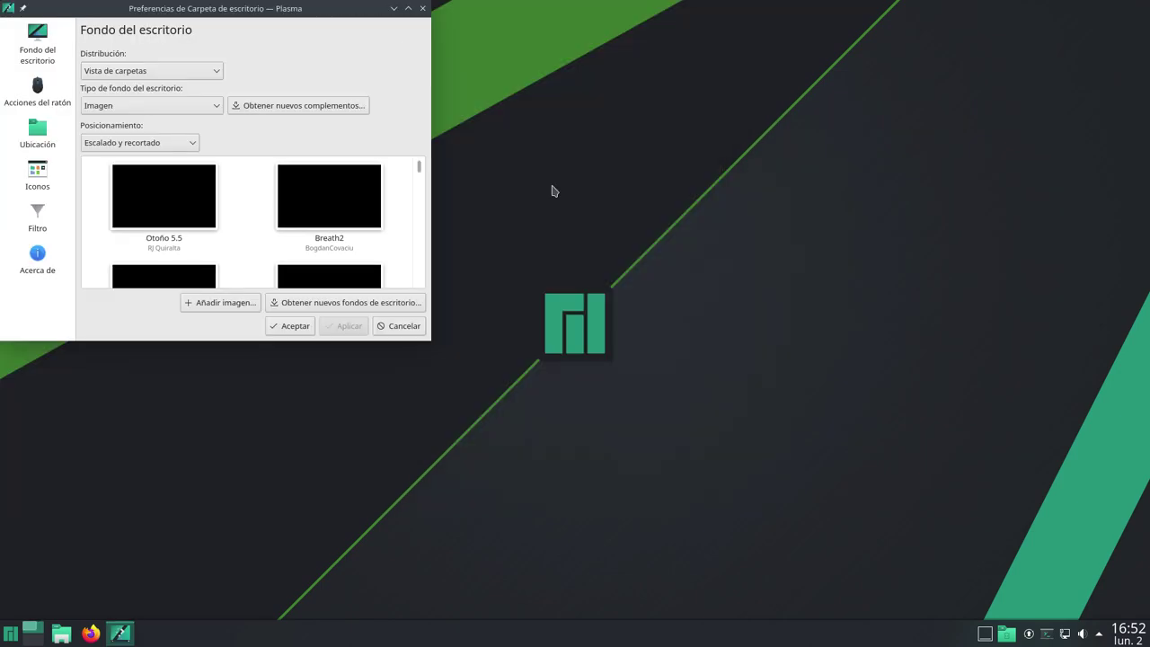
pyautogui.moveTo(270, 13); pyautogui.dragTo(582, 76)
pyautogui.moveTo(745, 405); pyautogui.dragTo(1063, 525)
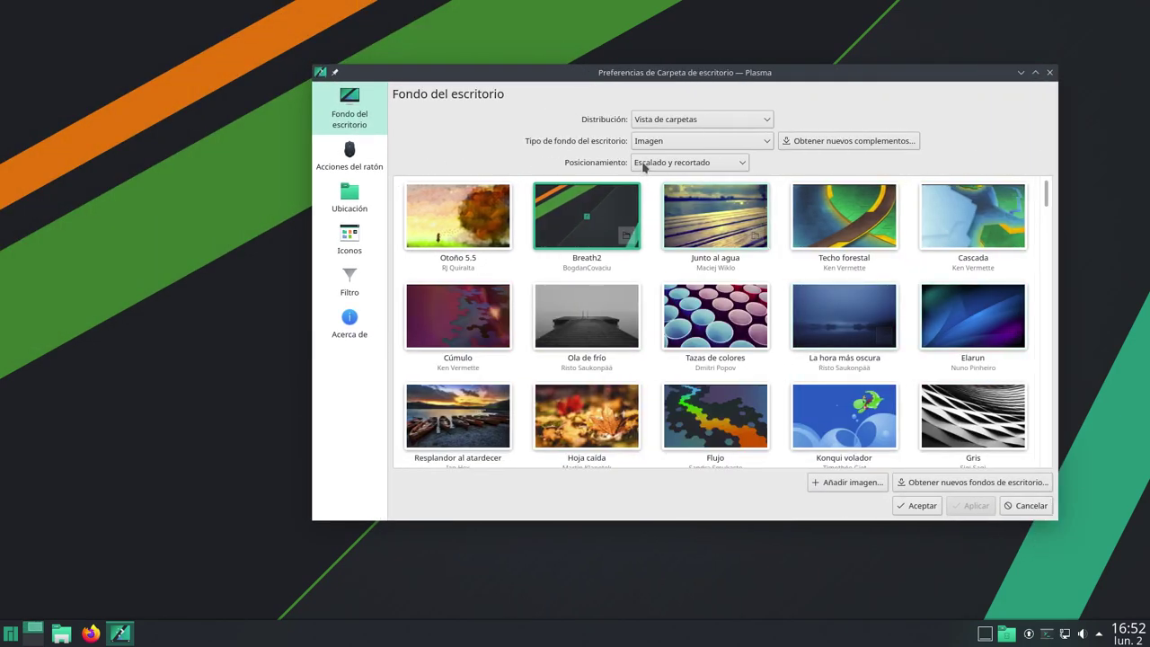
# Check the available desktop layout options, and enlarge the preferences window to show more wallpapers
pyautogui.click(675, 121)
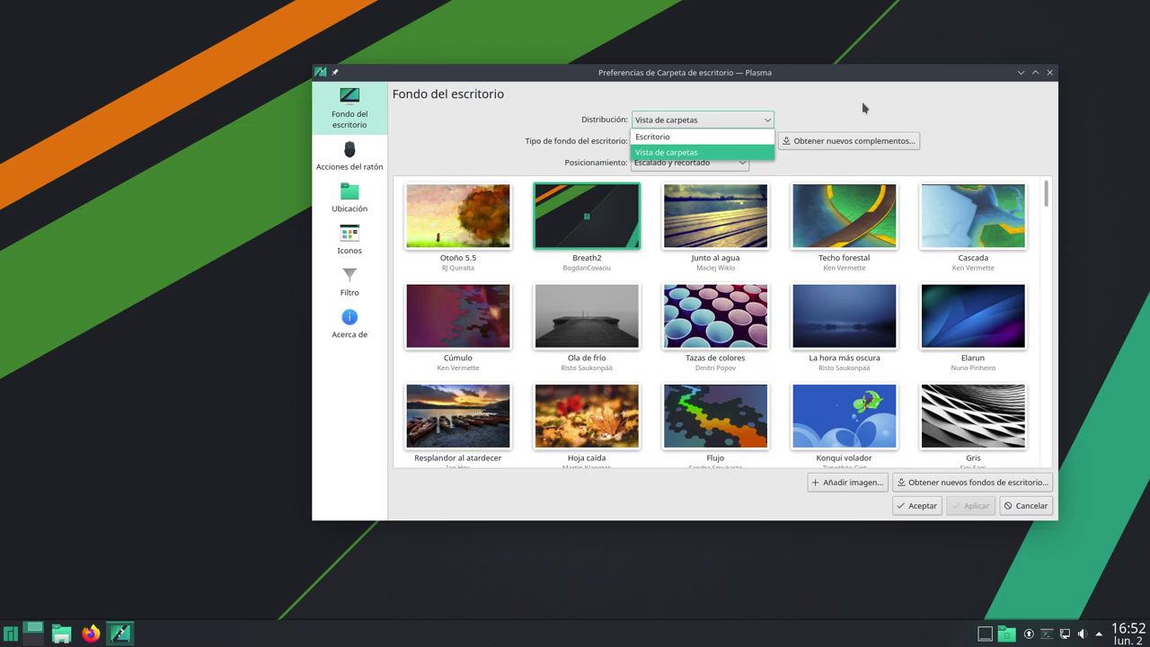
pyautogui.click(863, 108)
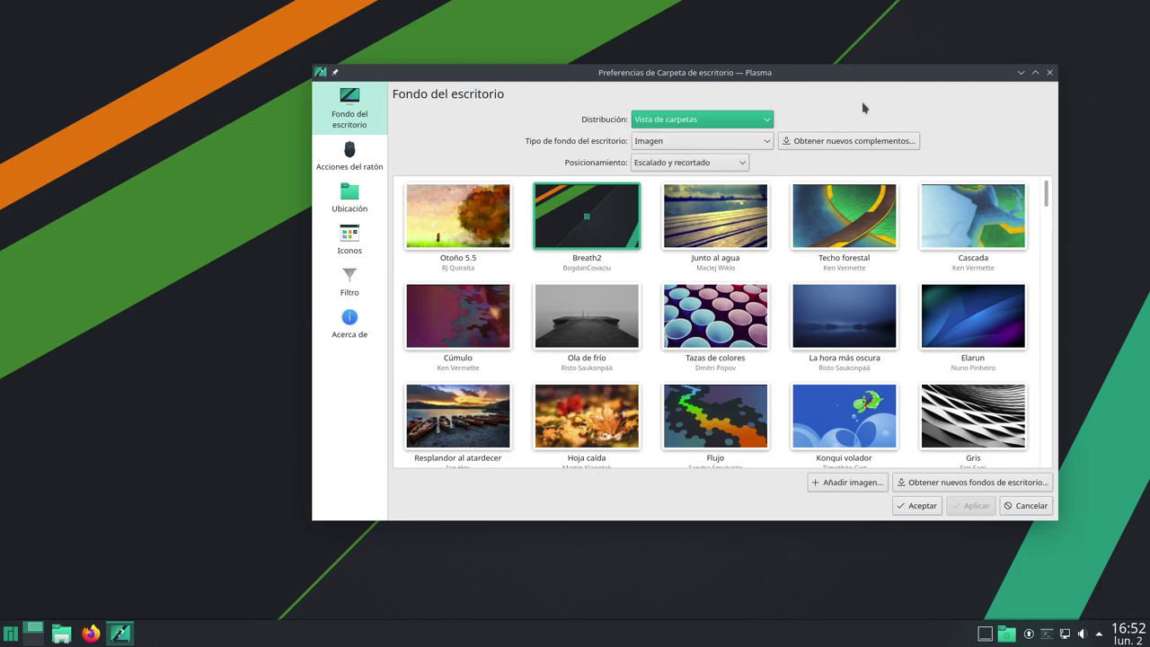
pyautogui.moveTo(749, 74); pyautogui.dragTo(603, 49)
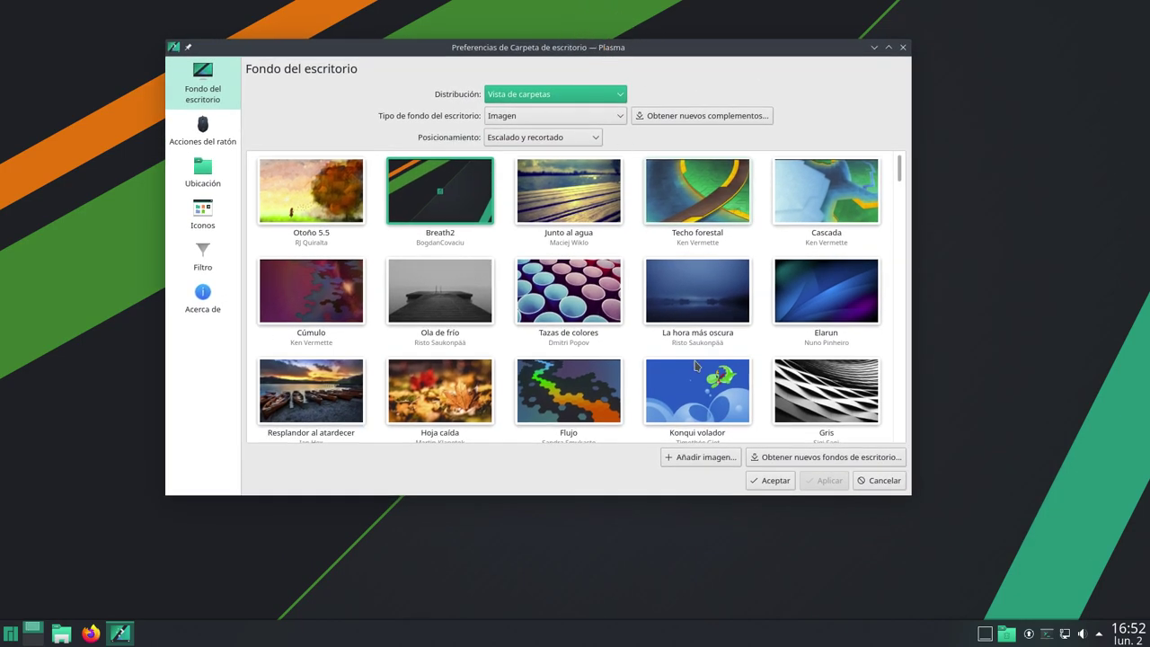
pyautogui.moveTo(910, 494); pyautogui.dragTo(1074, 585)
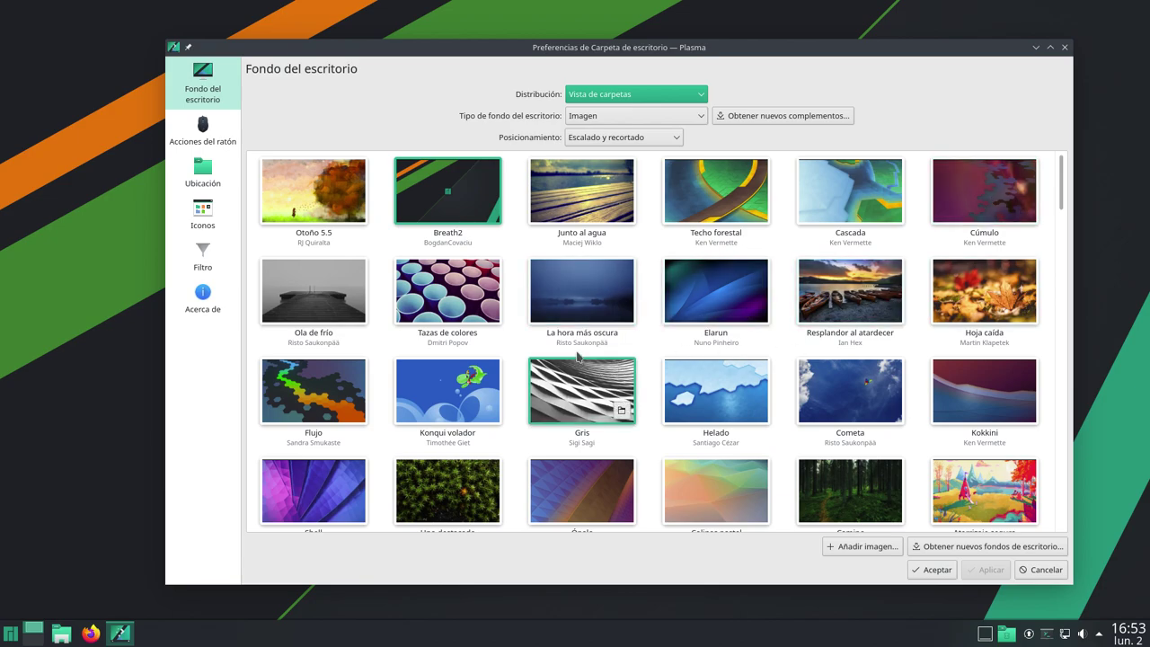
# Review the mouse actions, location, icons, filter and about pages of the desktop folder preferences, and close the window
pyautogui.click(1036, 46)
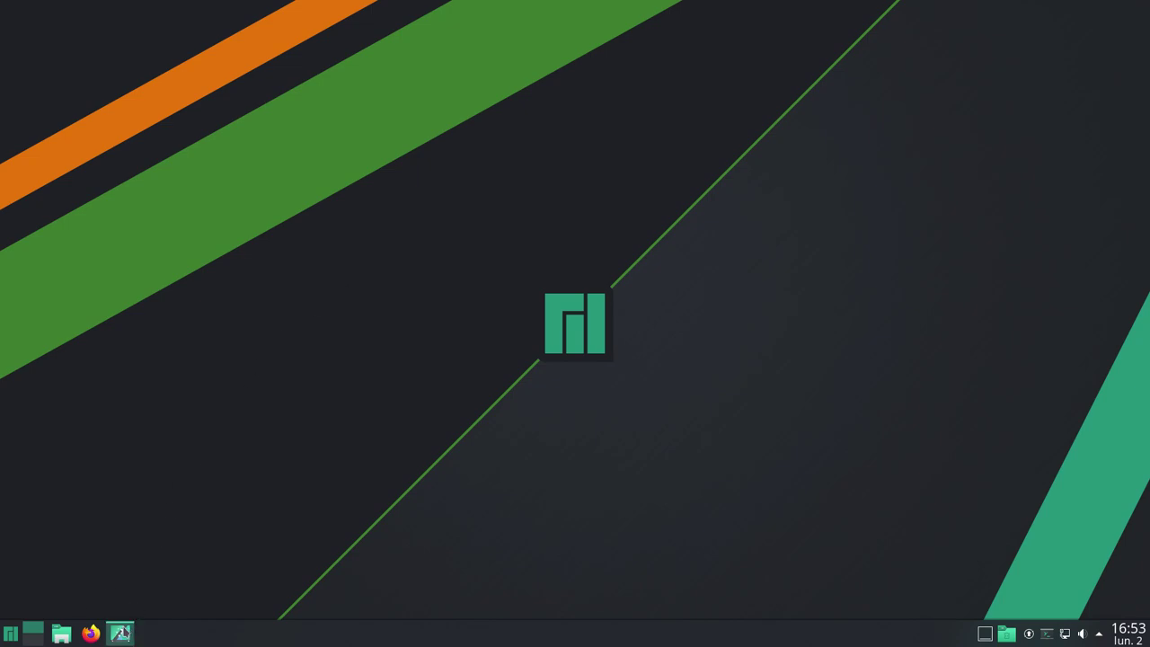
pyautogui.click(120, 632)
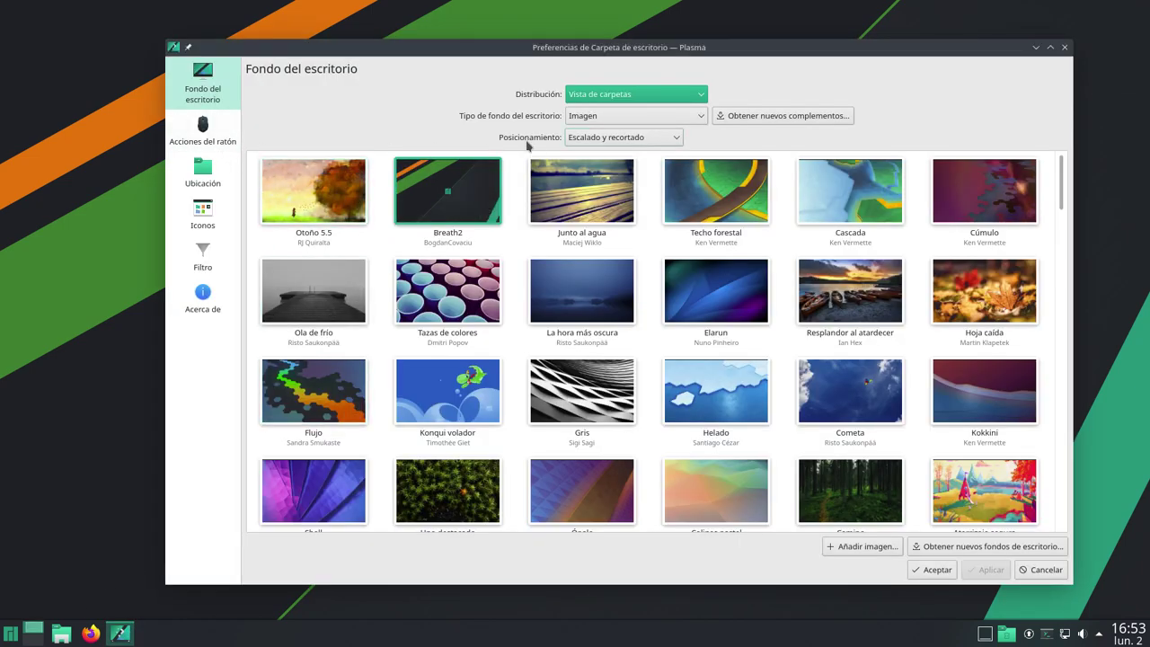
pyautogui.click(203, 126)
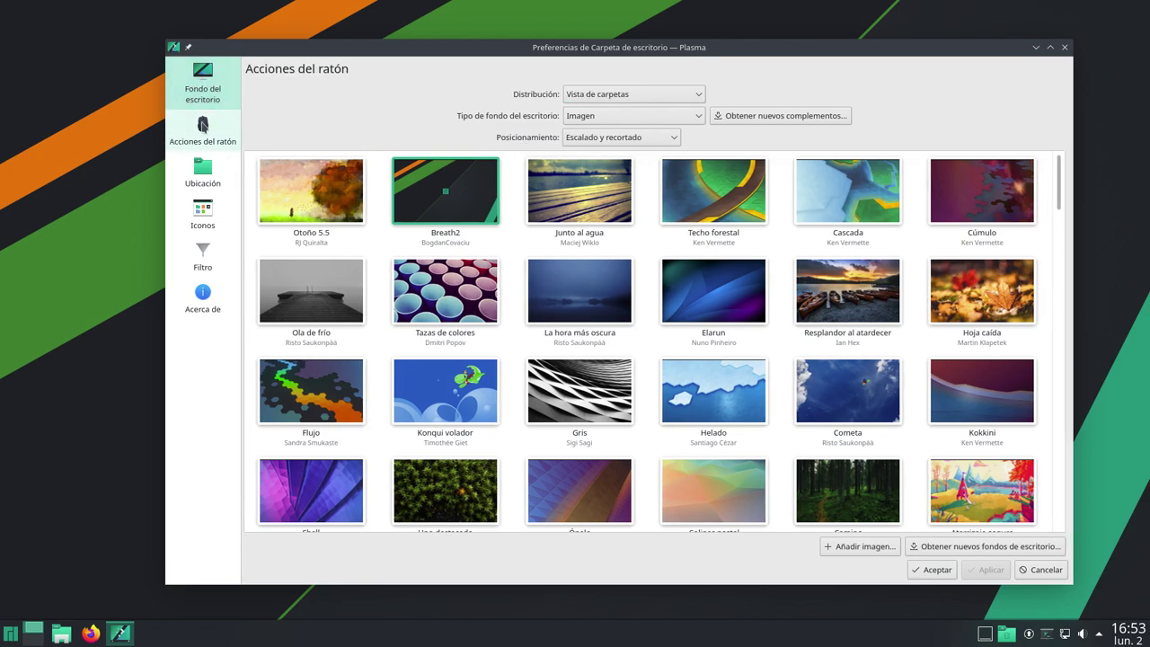
pyautogui.click(192, 171)
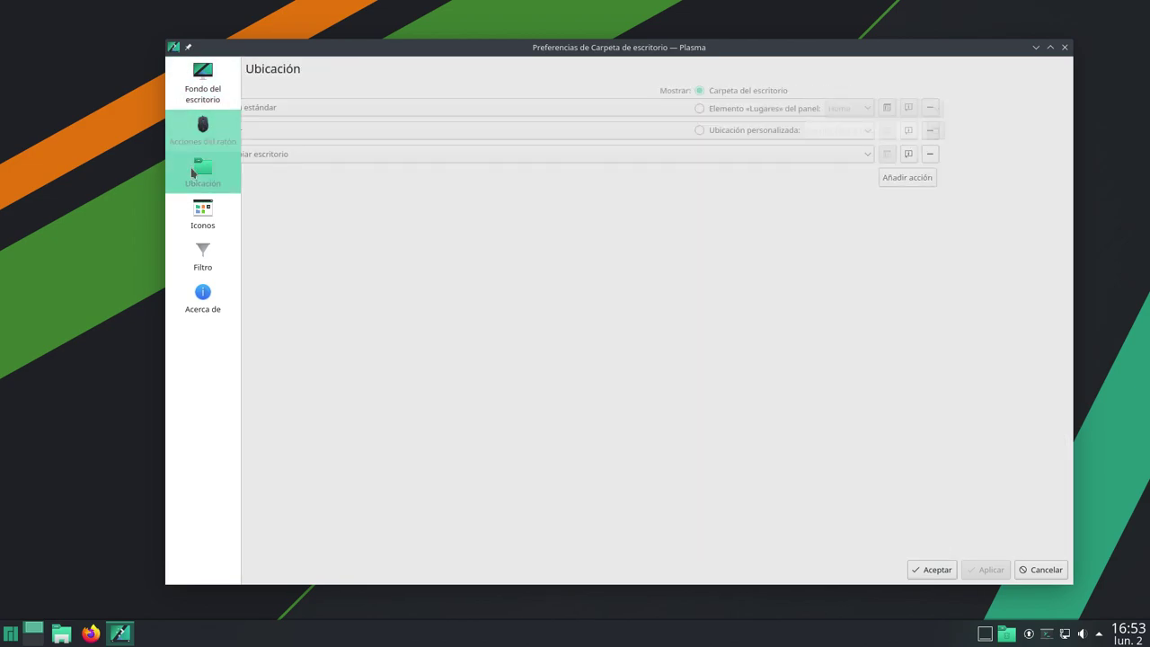
pyautogui.click(204, 208)
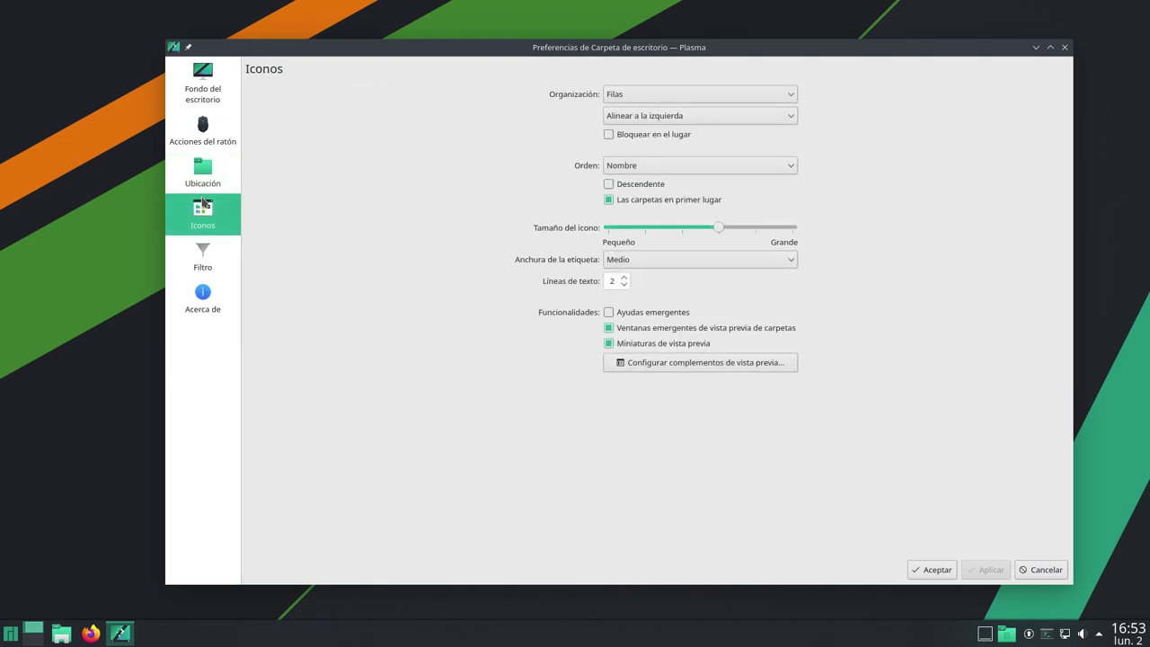
pyautogui.click(201, 258)
pyautogui.click(203, 301)
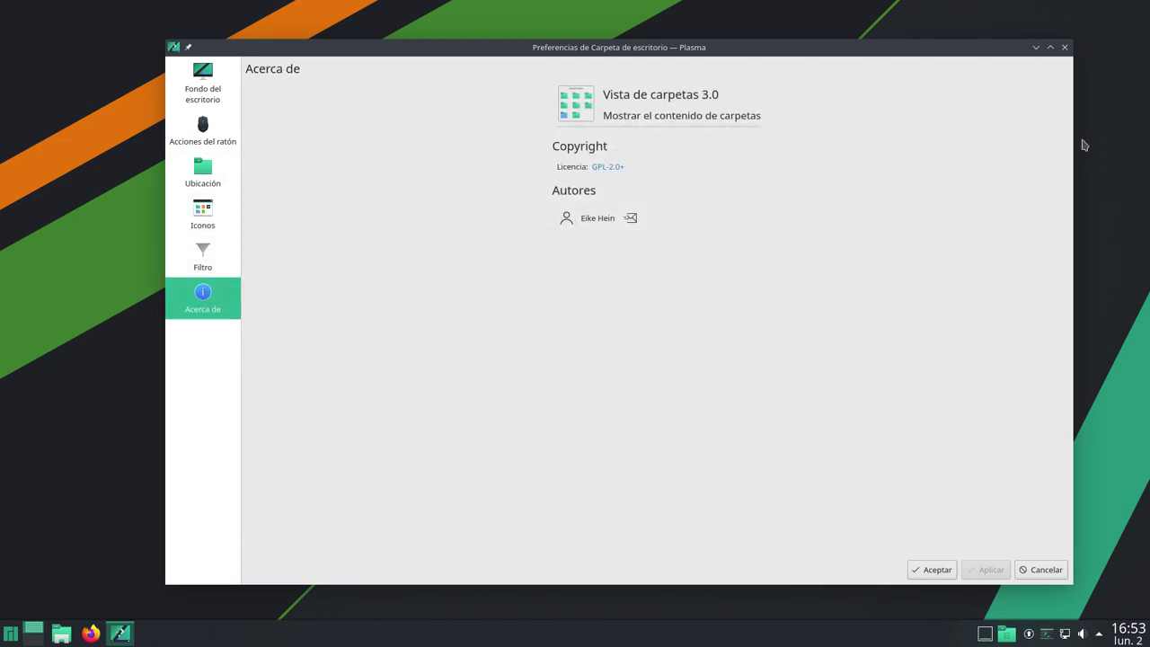
pyautogui.click(1065, 47)
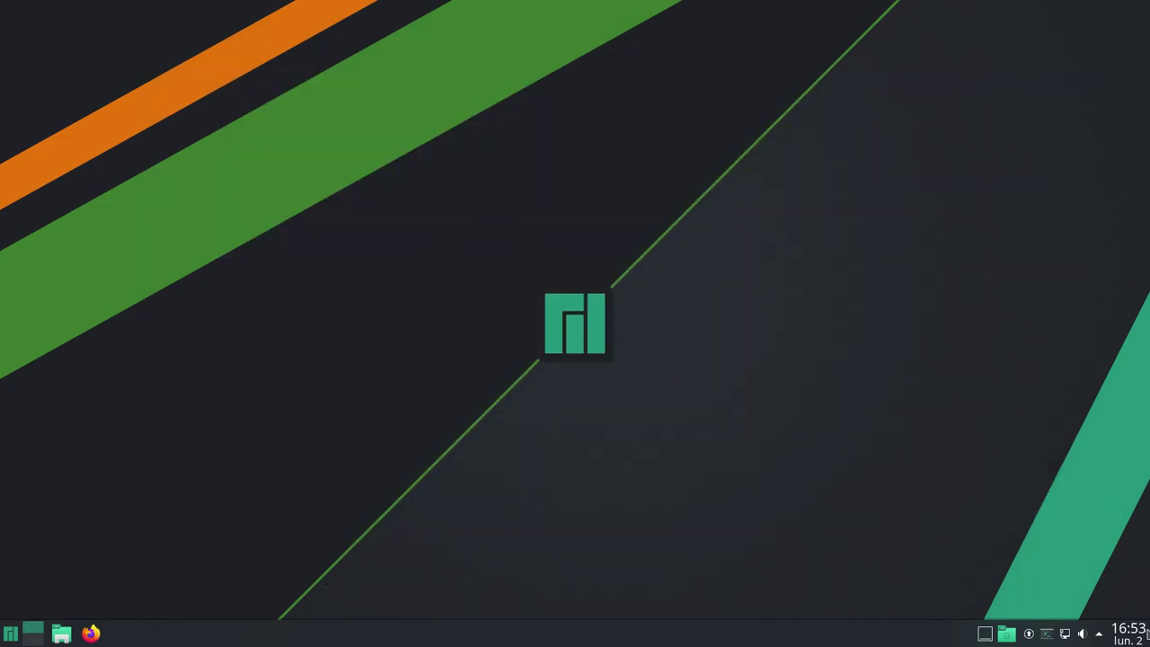
# Inspect the panel's calendar, the hidden system tray items and the volume control
pyautogui.click(1144, 635)
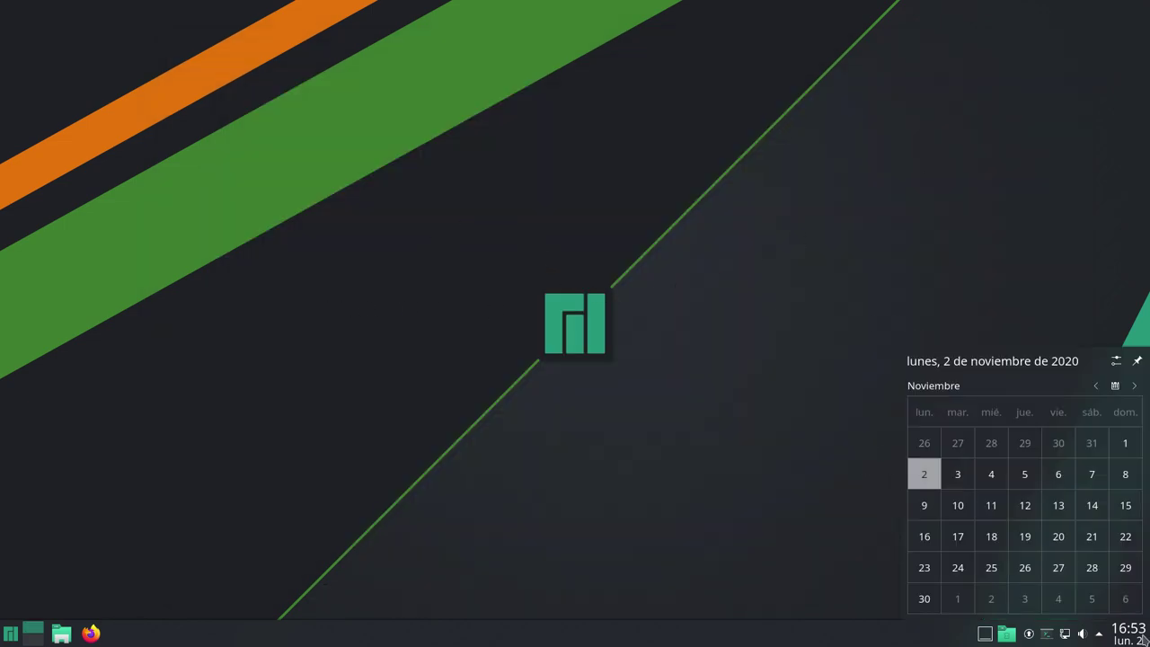
pyautogui.click(669, 493)
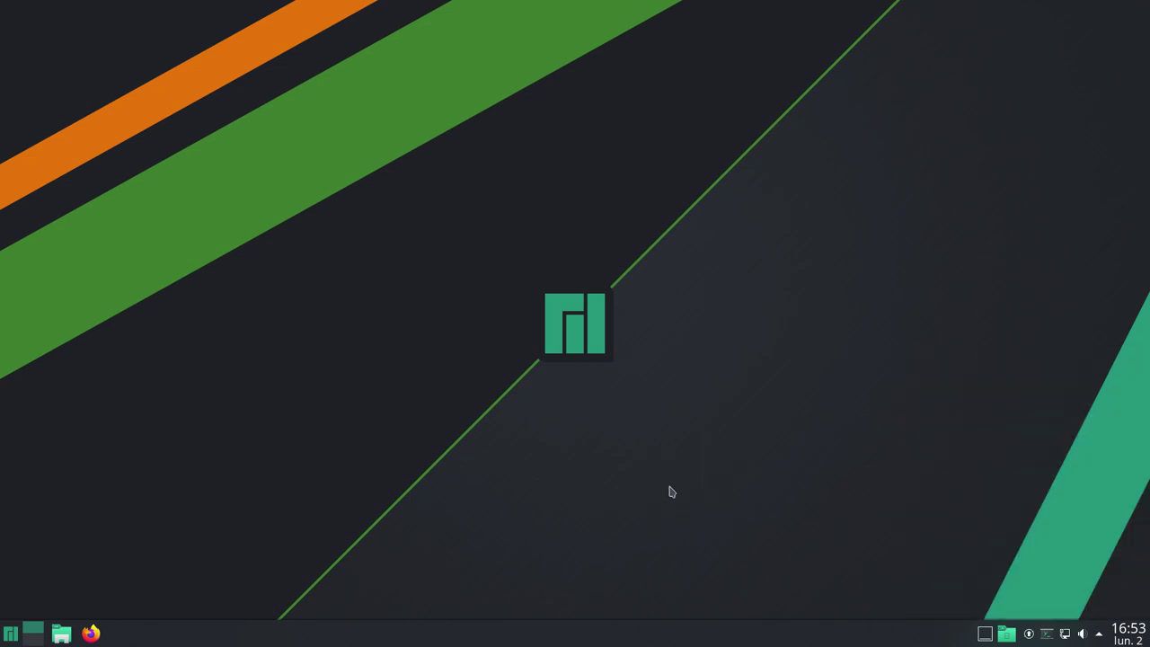
pyautogui.click(1100, 636)
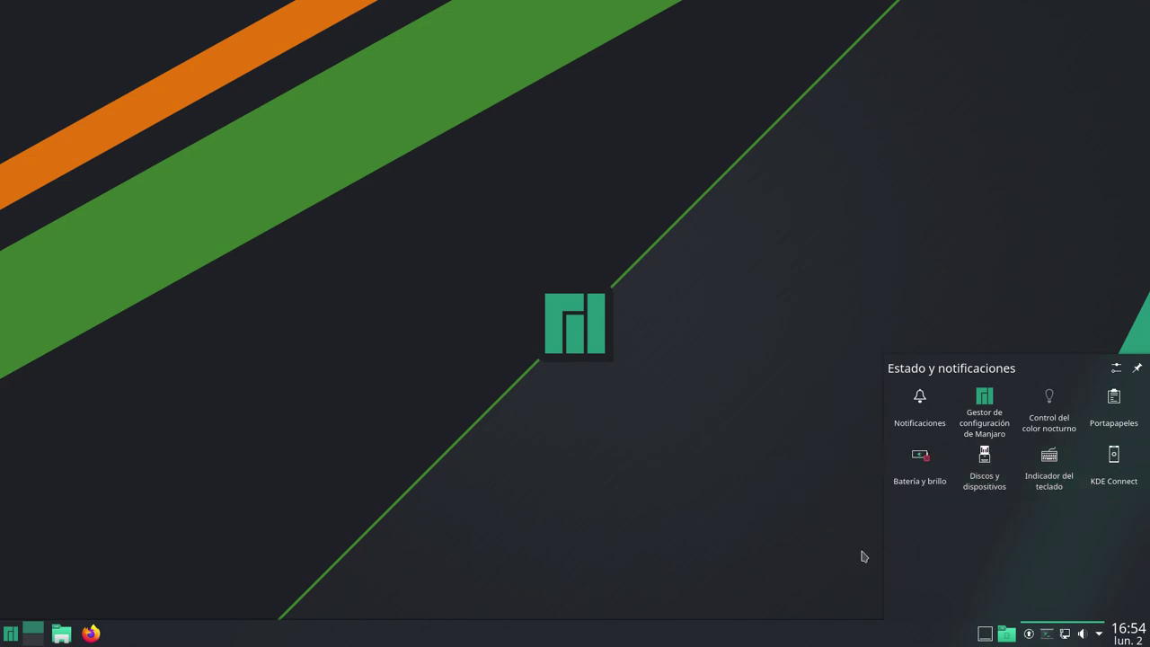
pyautogui.click(691, 456)
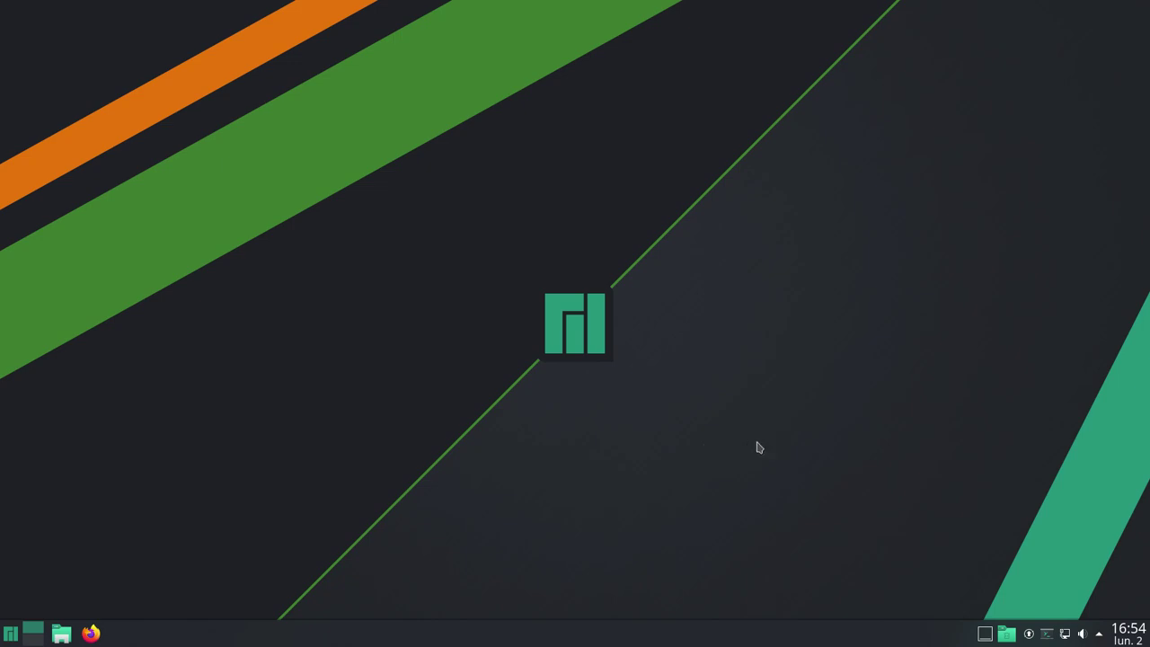
pyautogui.click(1083, 638)
pyautogui.click(757, 480)
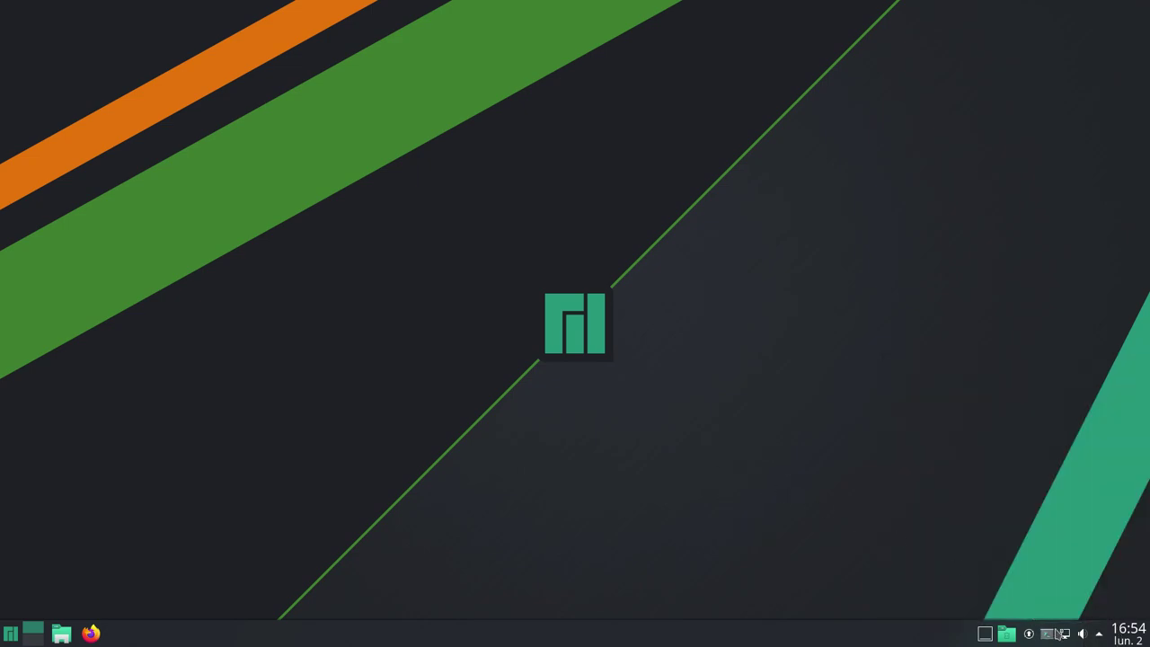
# View the contents of the Trash from the panel, and close its window
pyautogui.click(1046, 634)
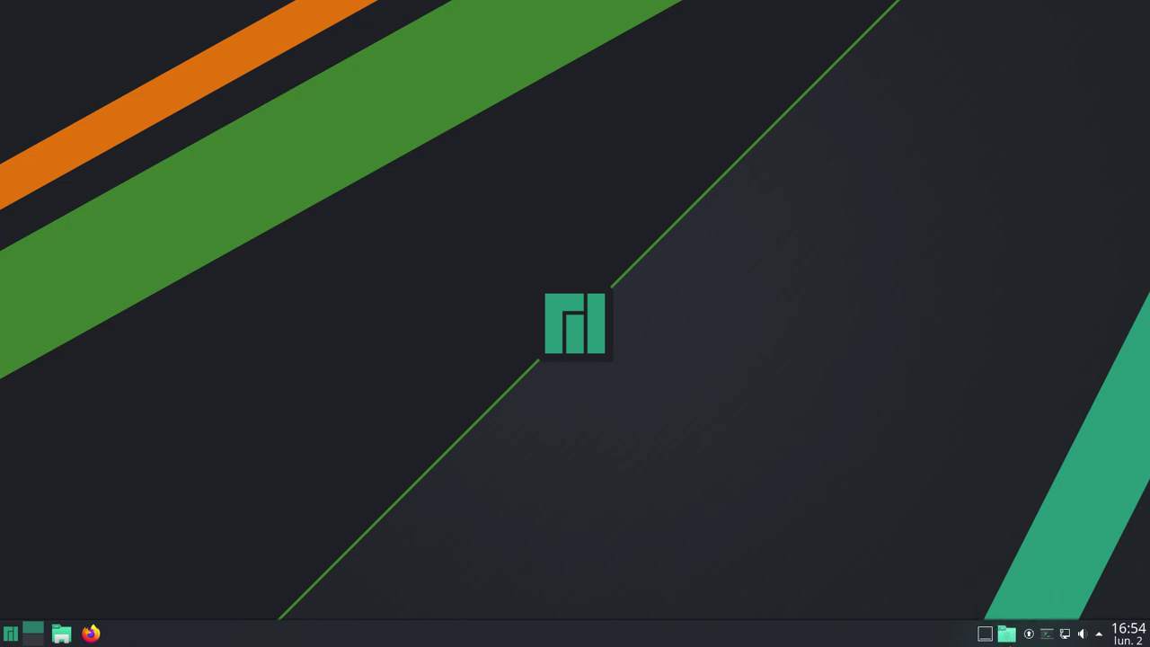
pyautogui.click(1008, 635)
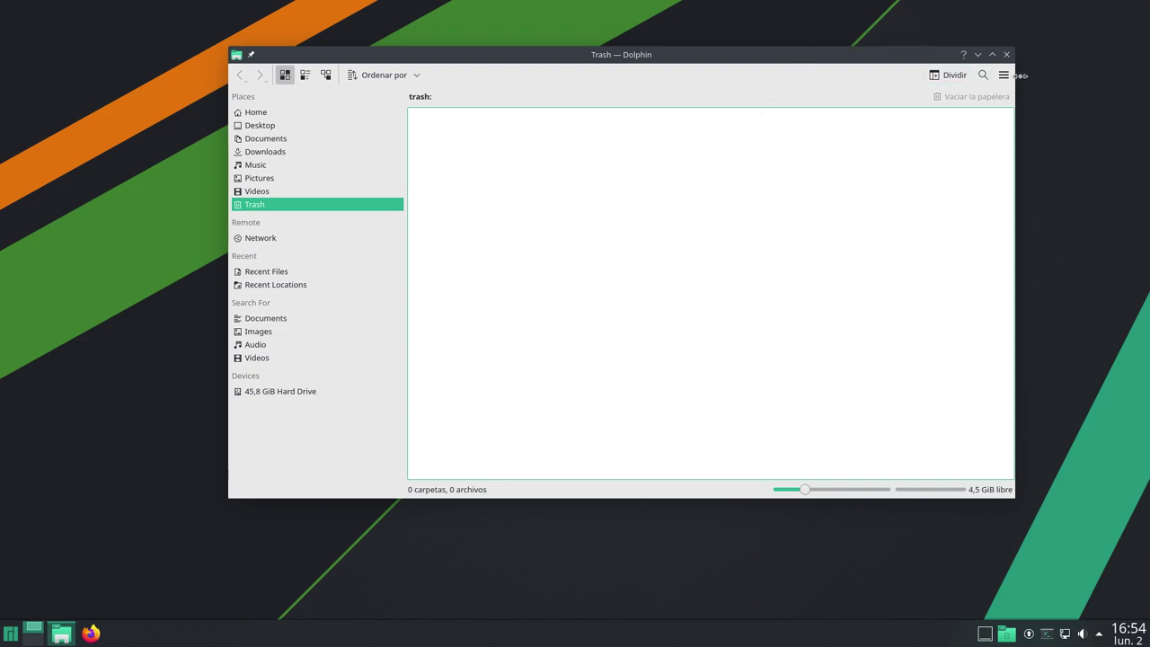
pyautogui.click(1006, 54)
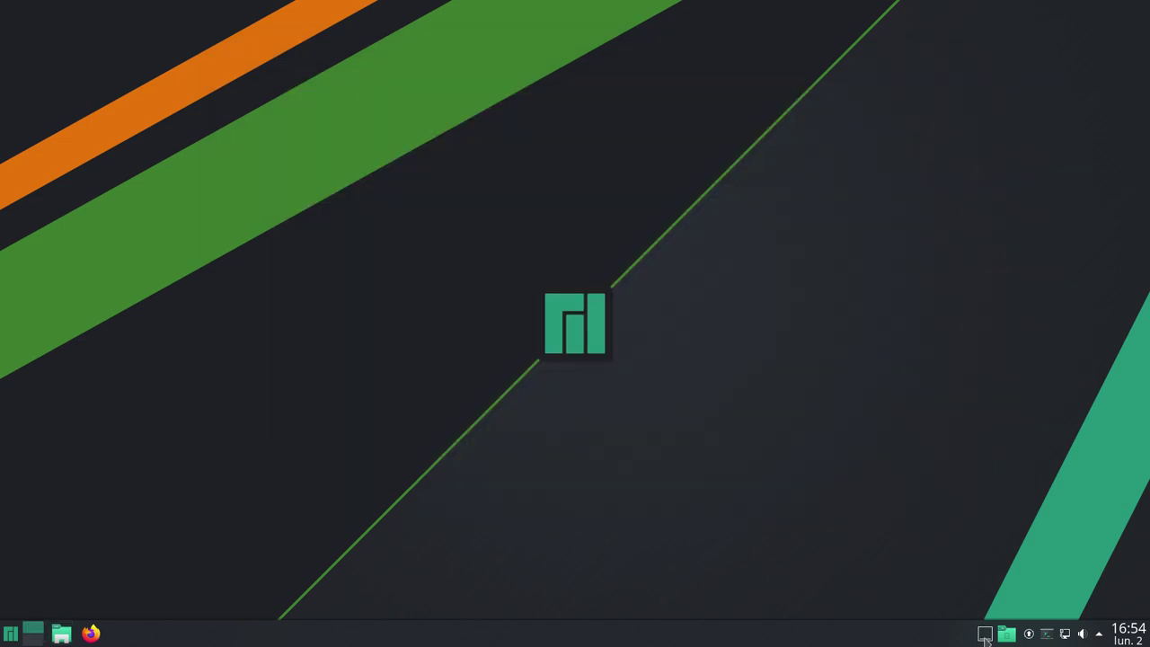
# Open the Dolphin file manager from the panel and reposition its window
pyautogui.click(60, 634)
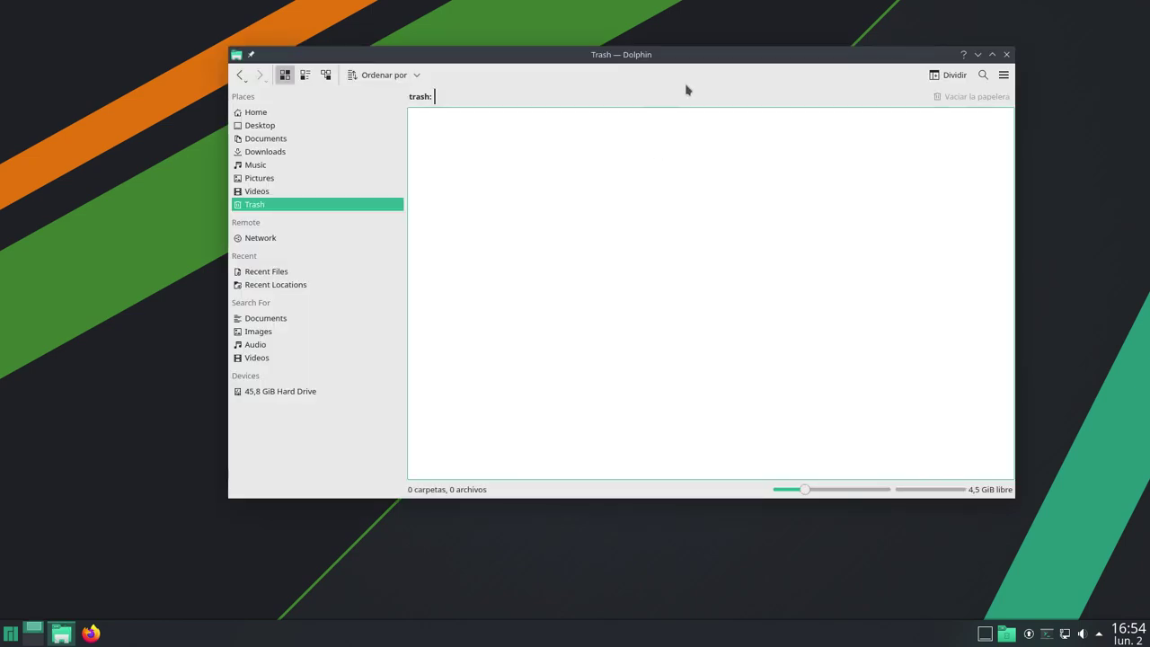
pyautogui.moveTo(734, 63); pyautogui.dragTo(655, 65)
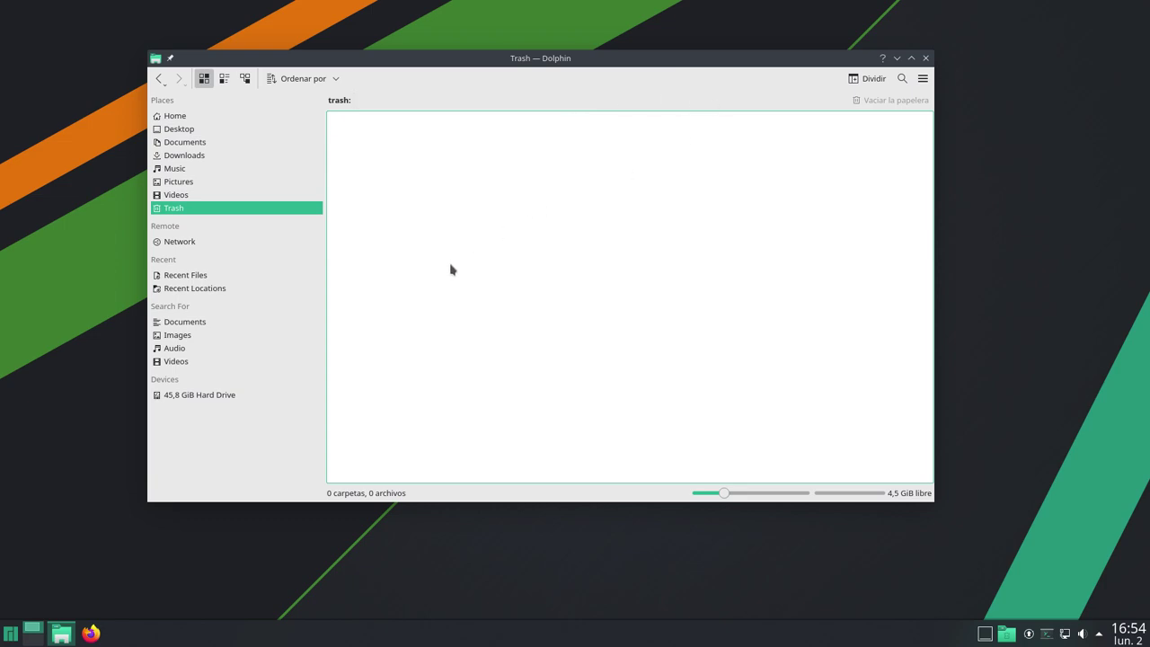
# Open Dolphin's preferences, enlarge the window, and review the General page's previews, confirmations and status bar settings
pyautogui.click(922, 79)
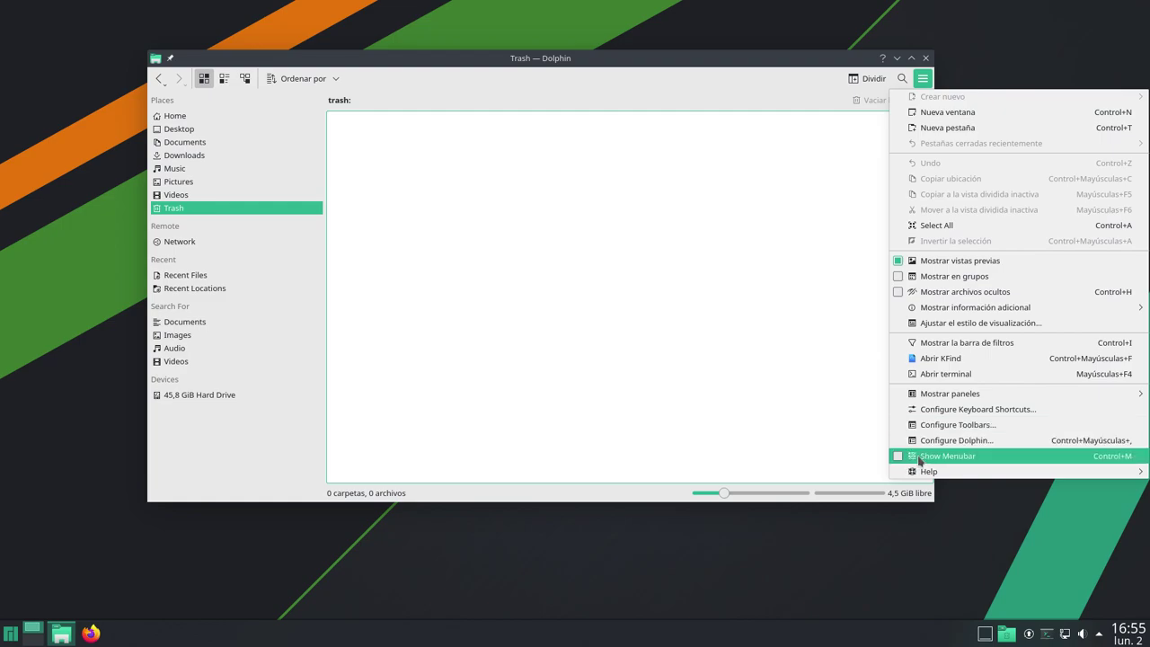
pyautogui.click(970, 439)
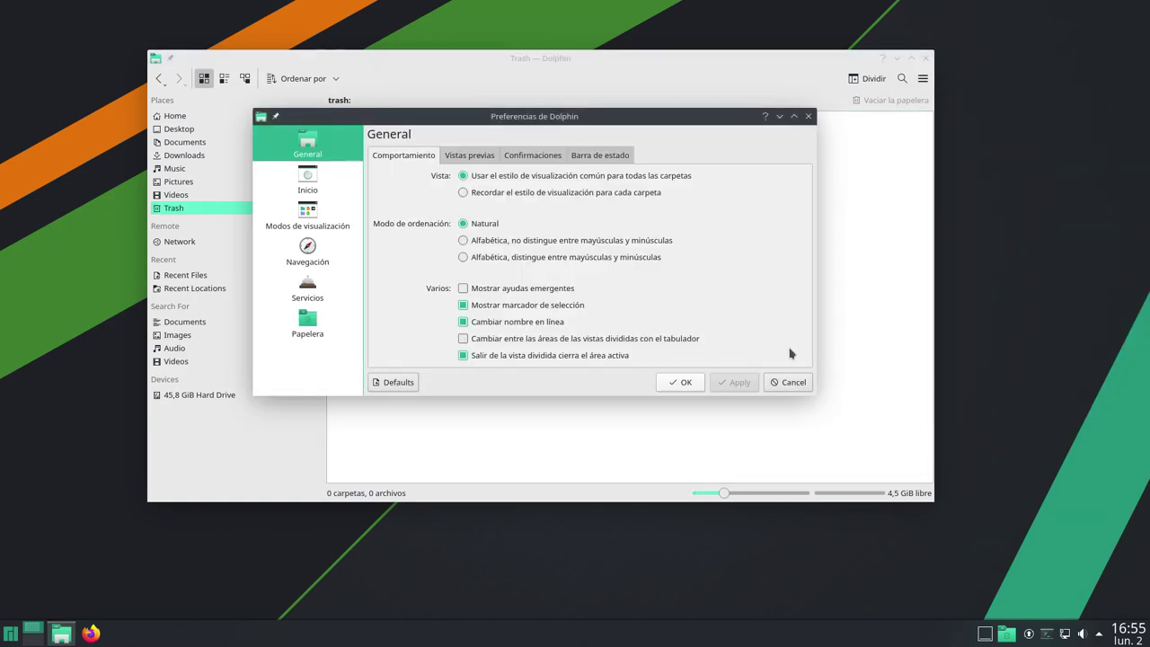
pyautogui.moveTo(813, 396); pyautogui.dragTo(1016, 540)
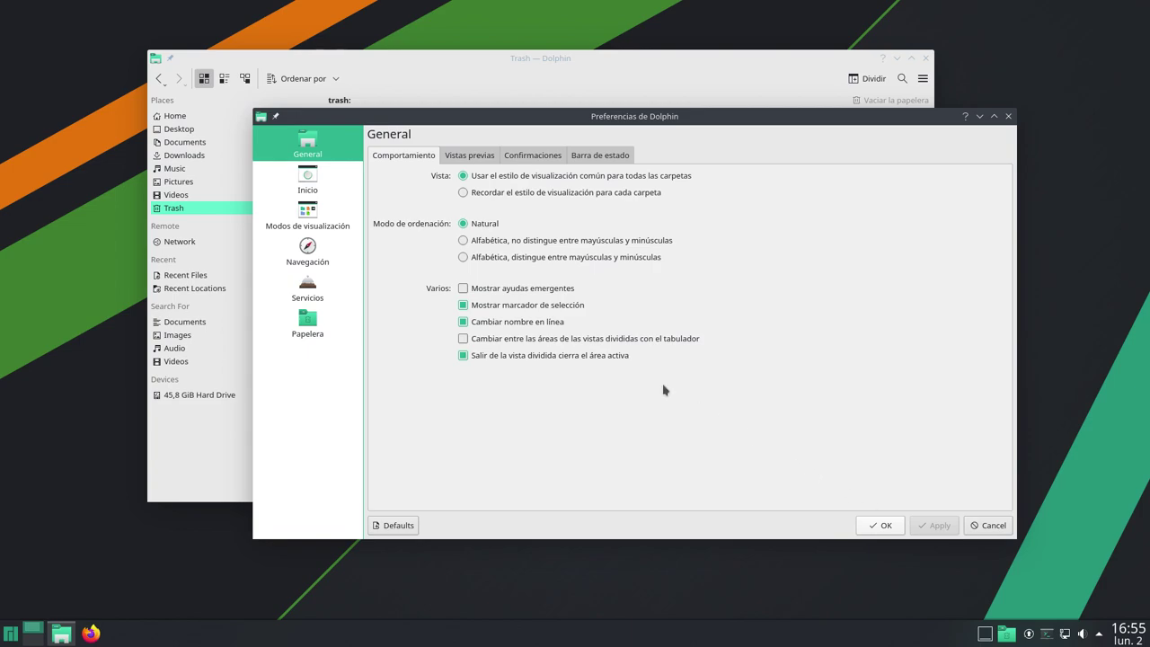
pyautogui.click(469, 158)
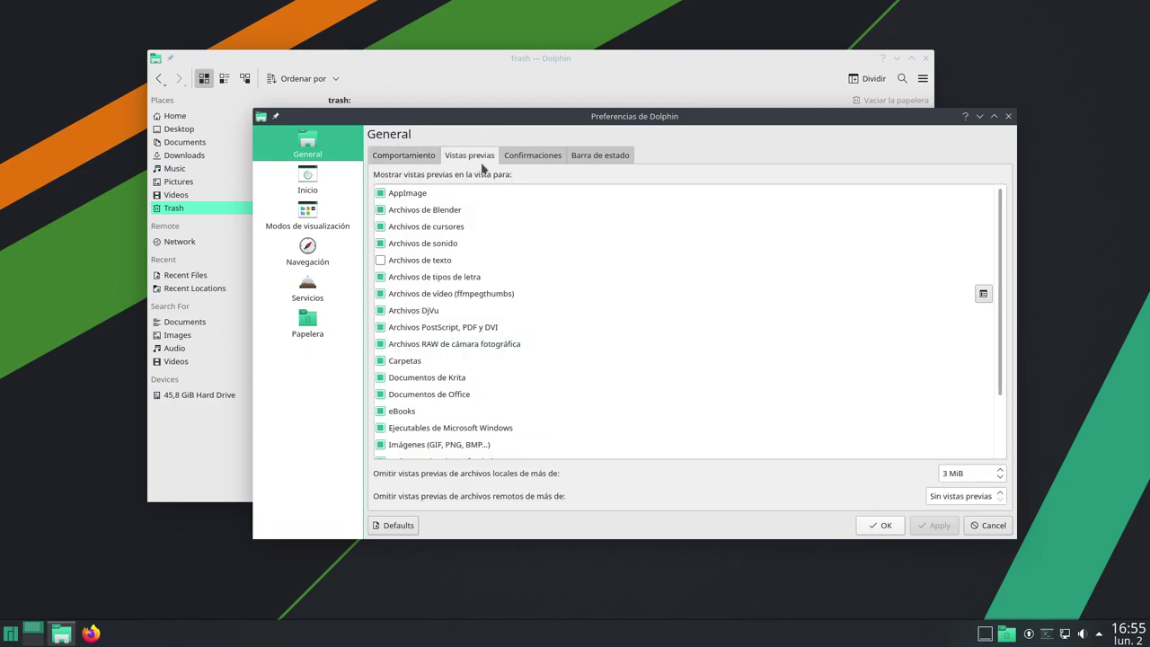
pyautogui.click(533, 156)
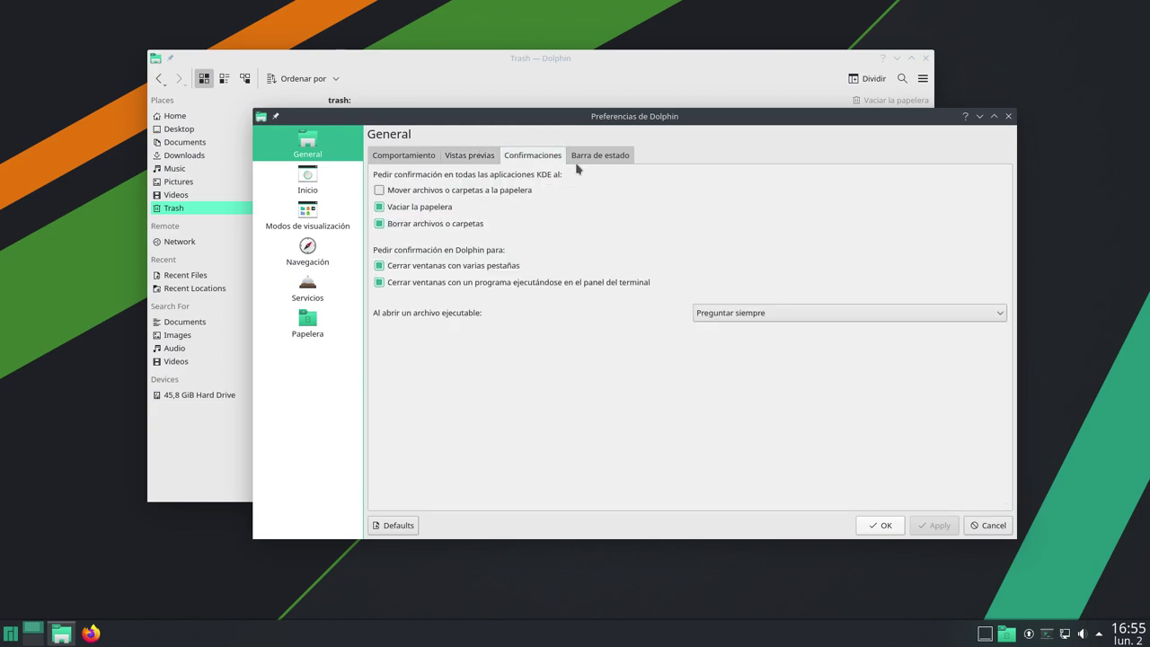
pyautogui.click(600, 155)
# Review the startup, view modes, navigation, services and trash pages of Dolphin's preferences, and cancel the dialog
pyautogui.click(324, 180)
pyautogui.click(316, 219)
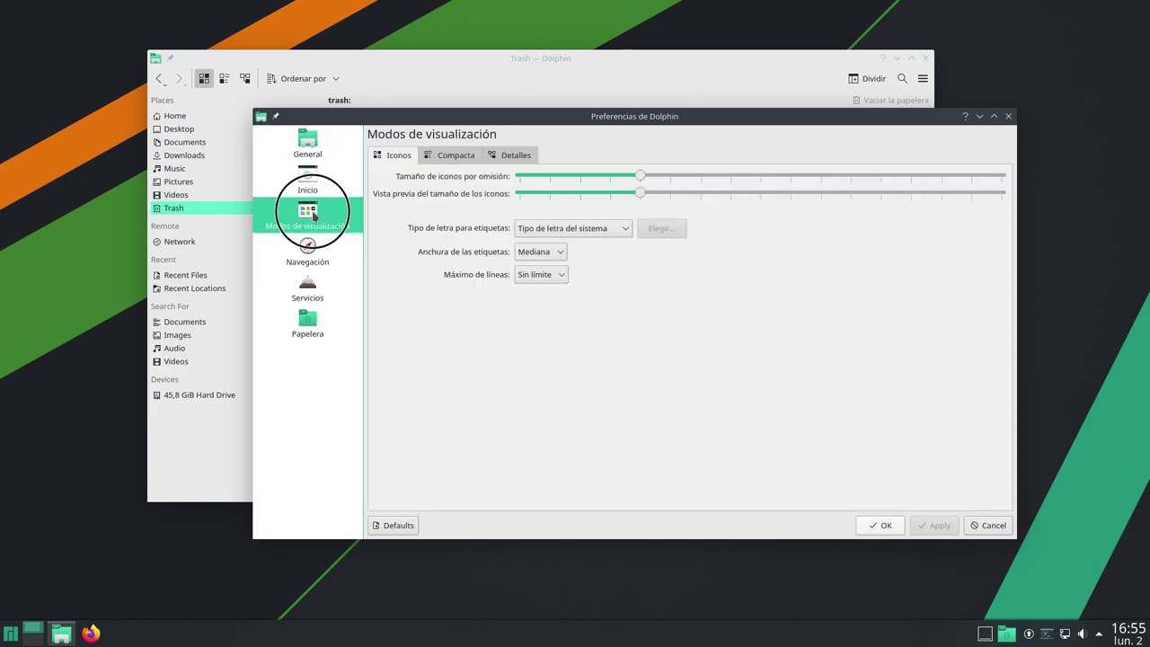
pyautogui.click(316, 258)
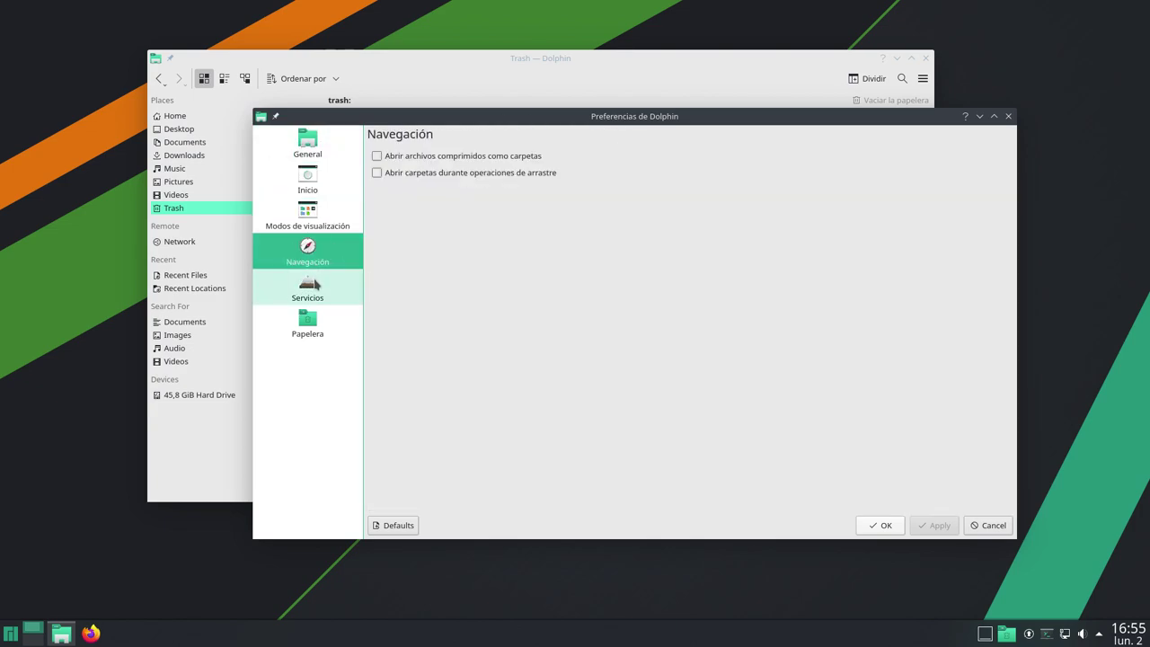
pyautogui.click(310, 289)
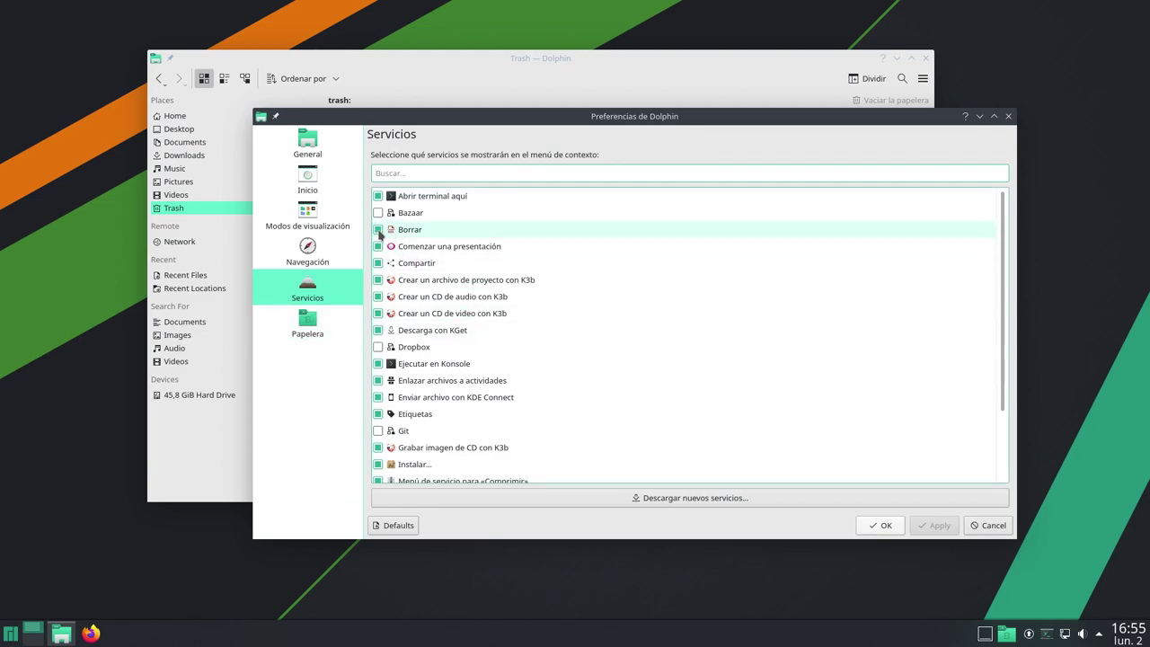
pyautogui.scroll(-2, 464, 269)
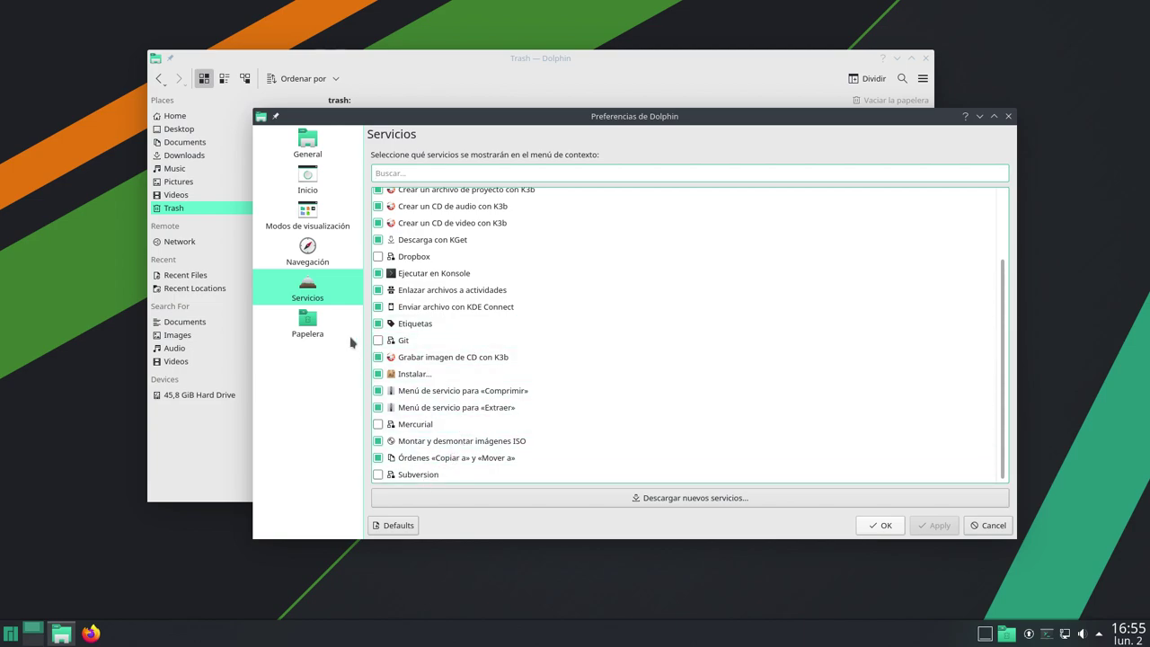
pyautogui.click(313, 324)
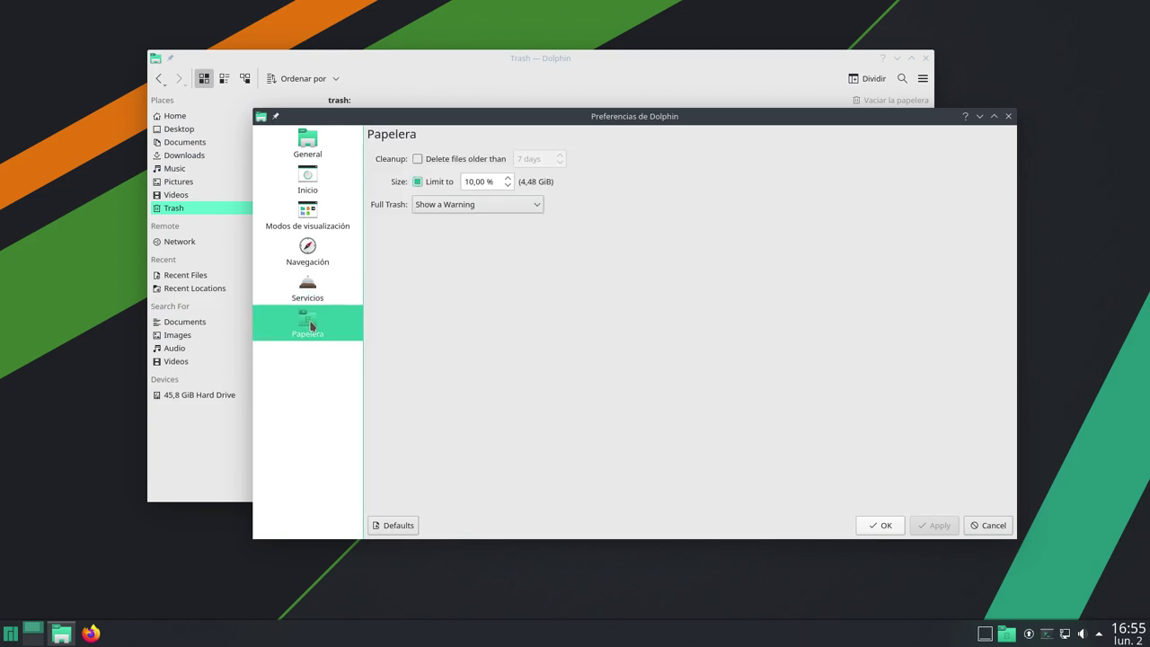
pyautogui.click(992, 532)
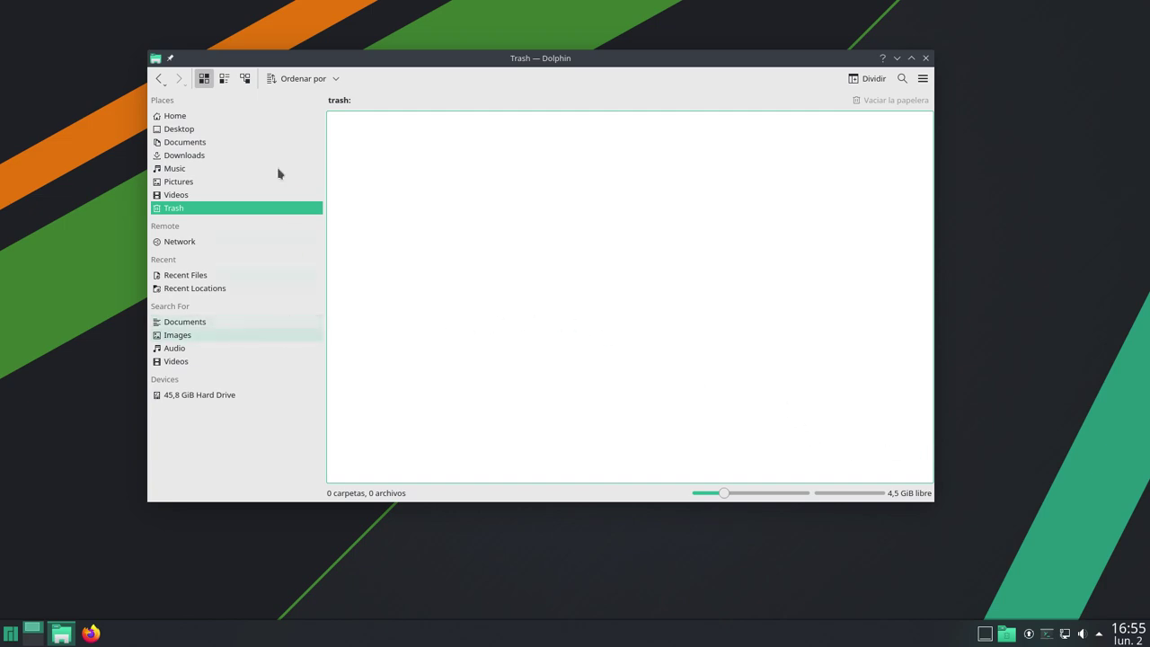
# Check the hard drive's context options, unlock the panels, and dock the Places panel on the opposite side of the file view
pyautogui.rightClick(276, 395)
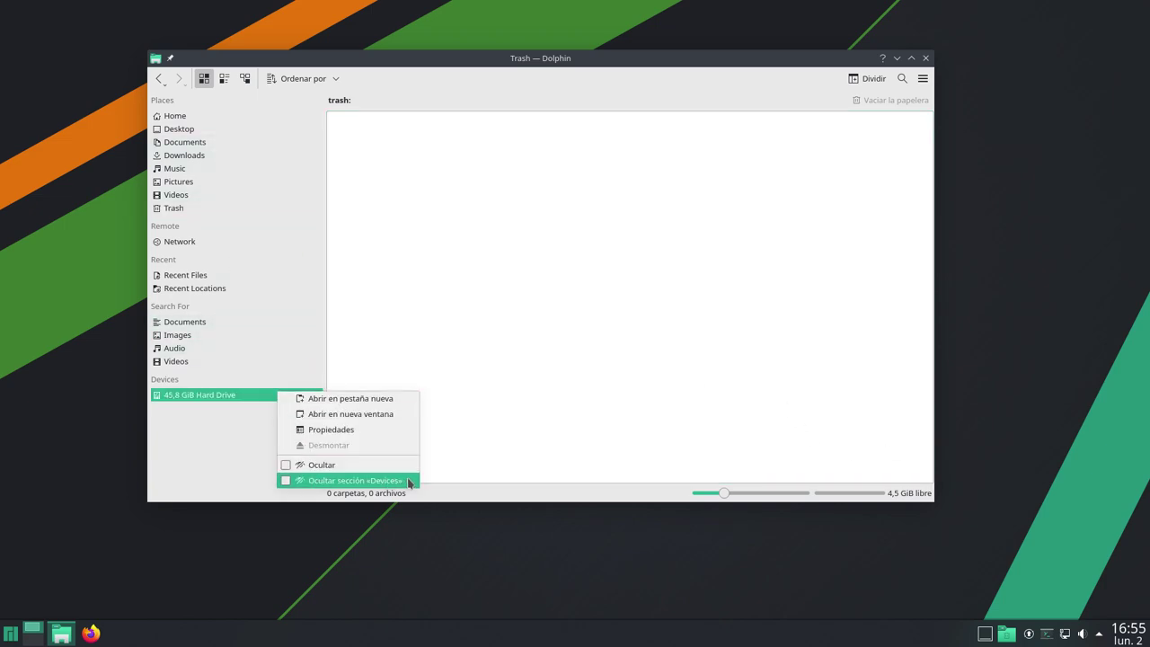
pyautogui.click(188, 449)
pyautogui.rightClick(188, 448)
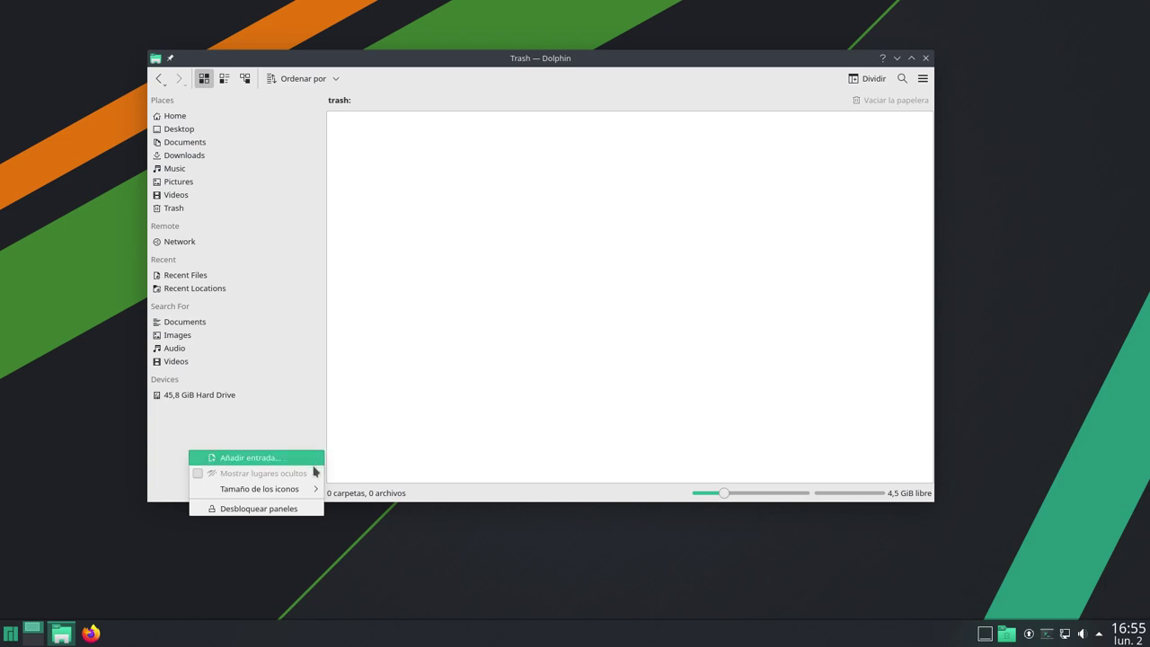
pyautogui.click(296, 508)
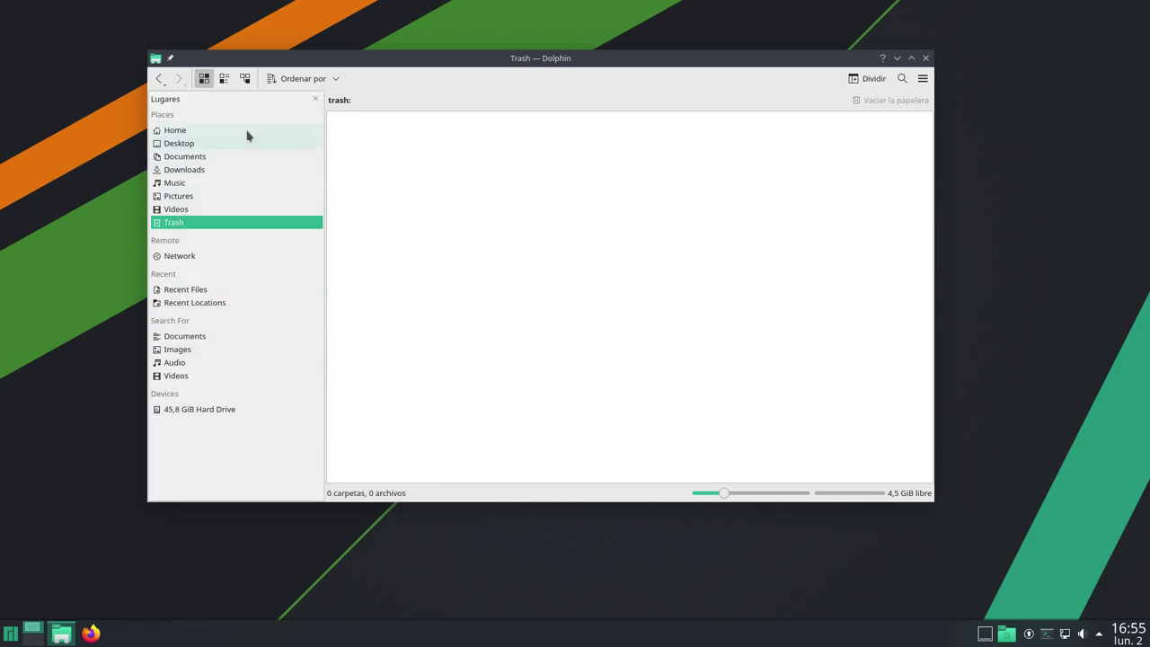
pyautogui.moveTo(238, 101); pyautogui.dragTo(893, 148)
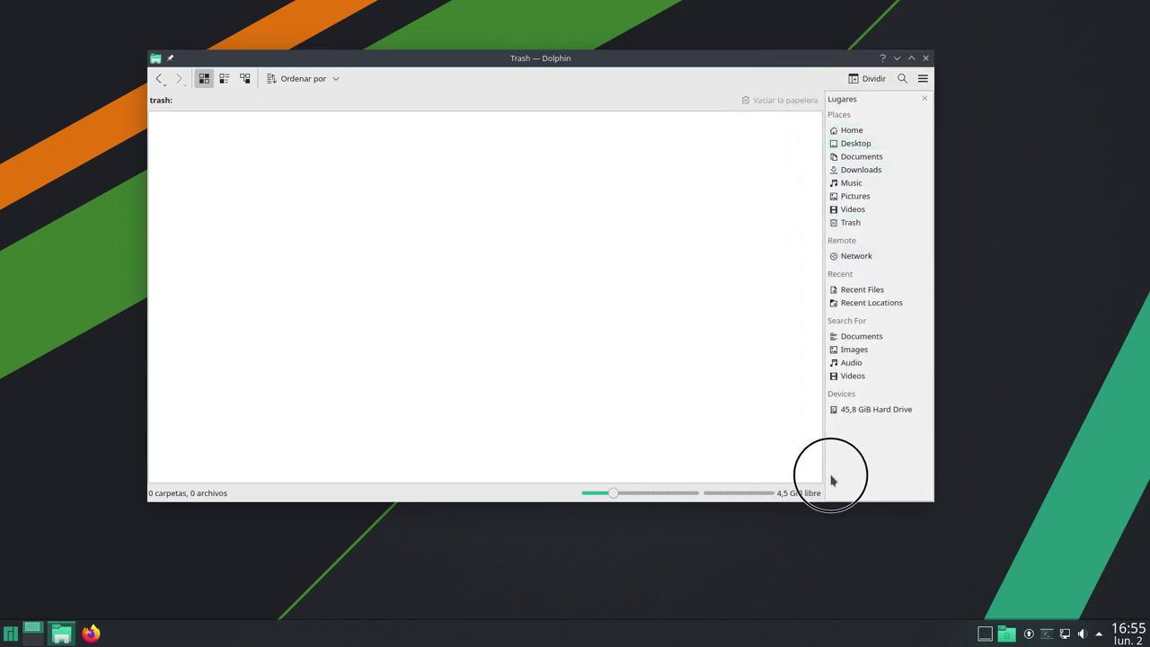
# Dock the Places panel back in its original place before the file view and lock the panels
pyautogui.moveTo(875, 102); pyautogui.dragTo(189, 107)
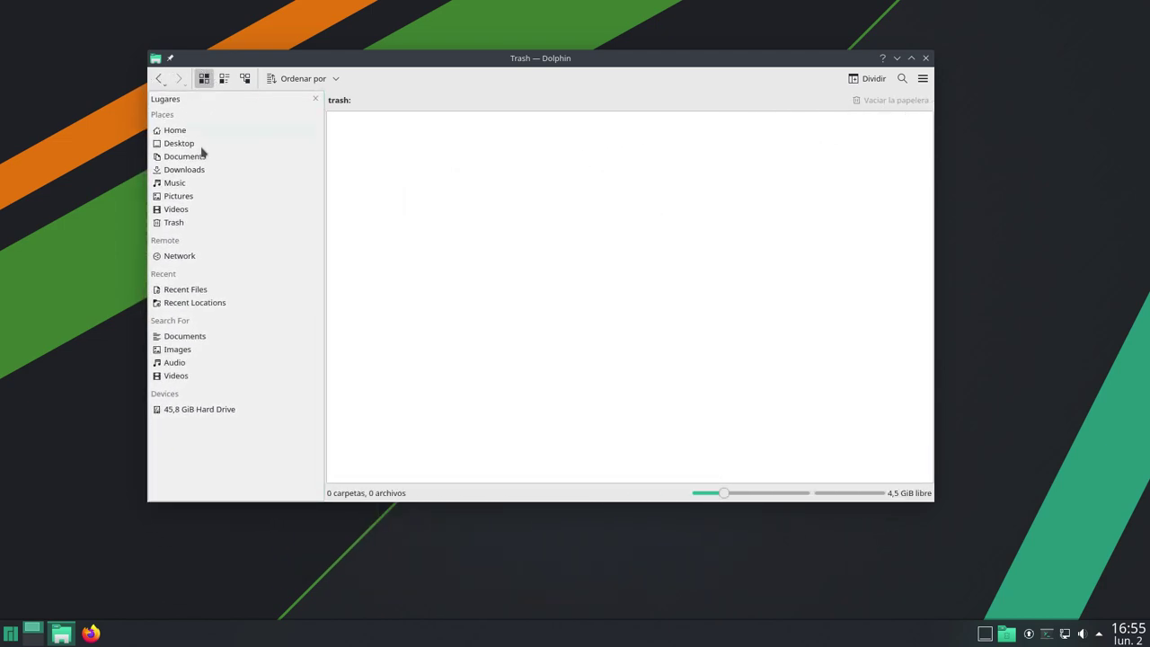
pyautogui.rightClick(228, 464)
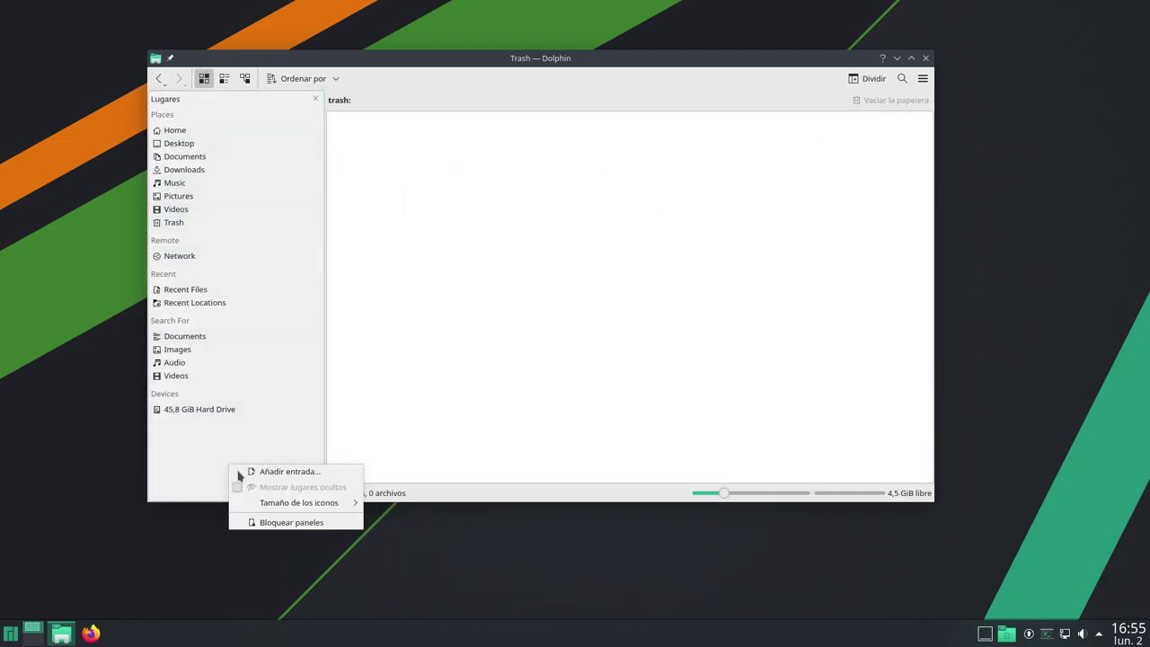
pyautogui.click(298, 523)
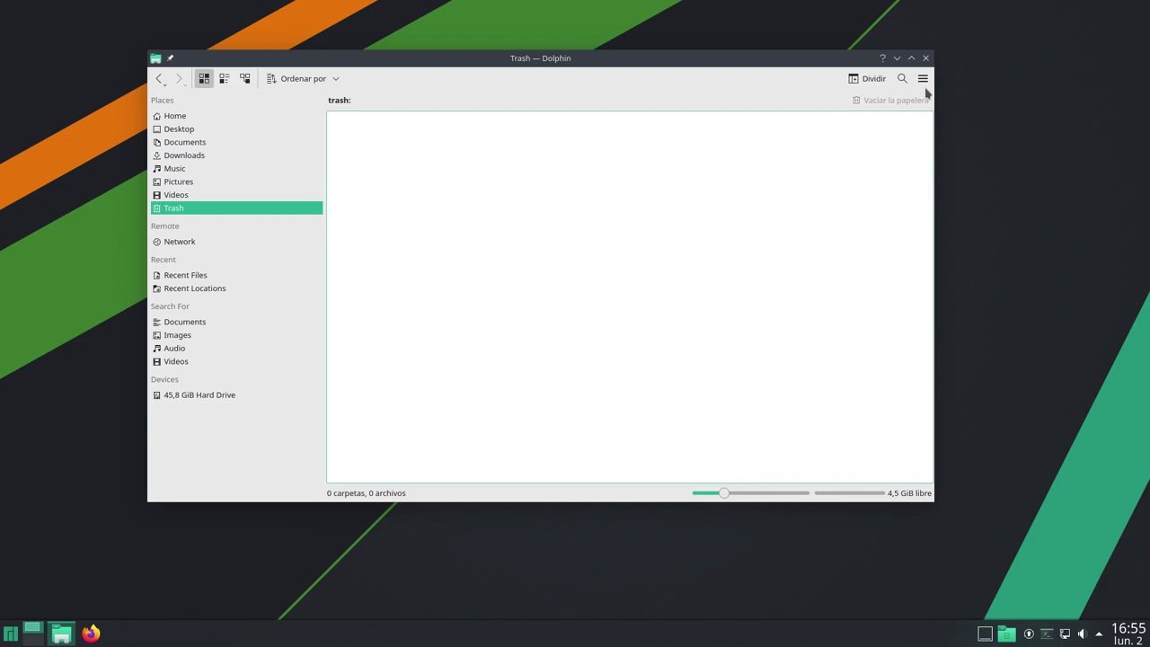
# Open Dolphin's toolbar configuration, enlarge the window, browse the available actions, and cancel without changes
pyautogui.click(922, 79)
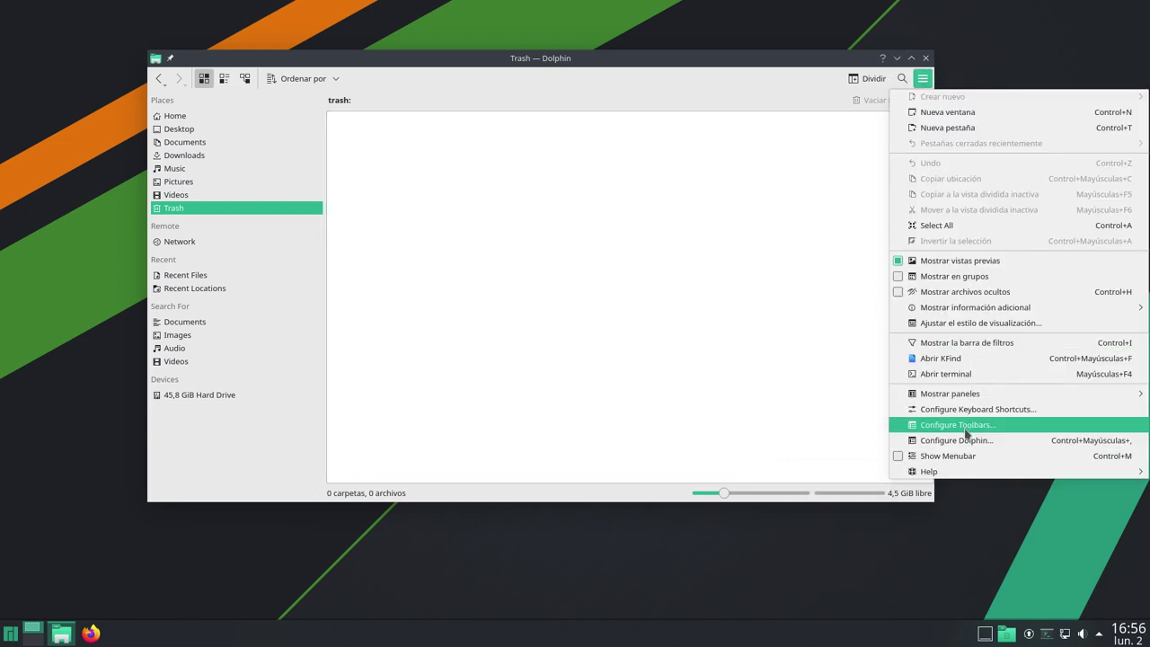
pyautogui.click(692, 376)
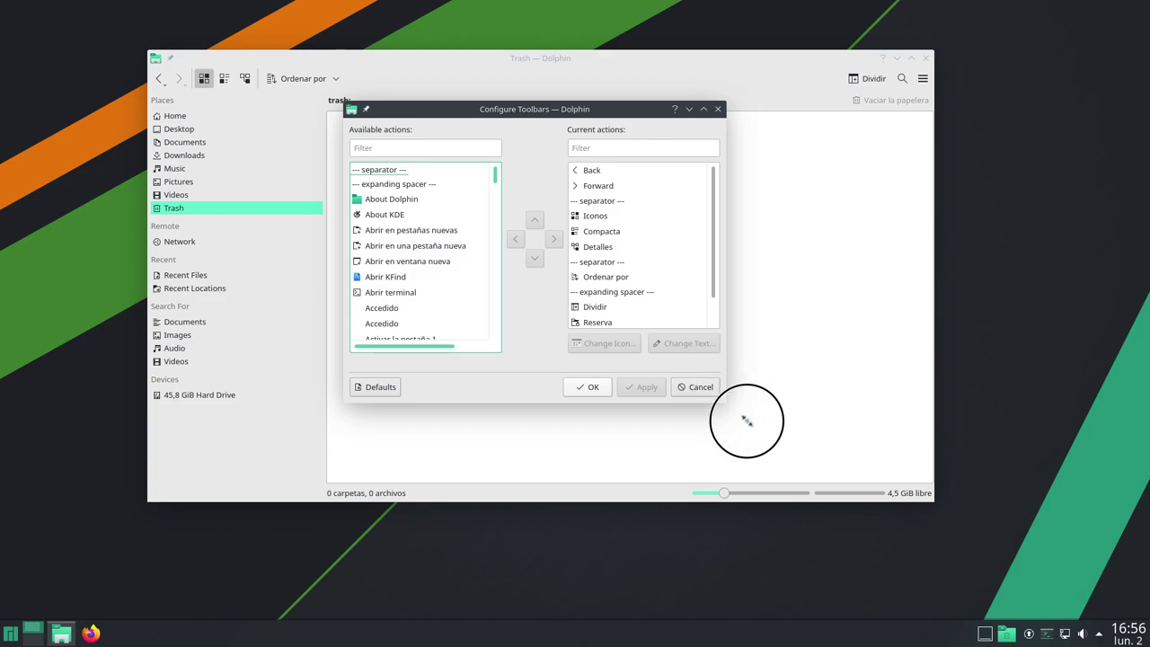
pyautogui.moveTo(736, 414); pyautogui.dragTo(1069, 548)
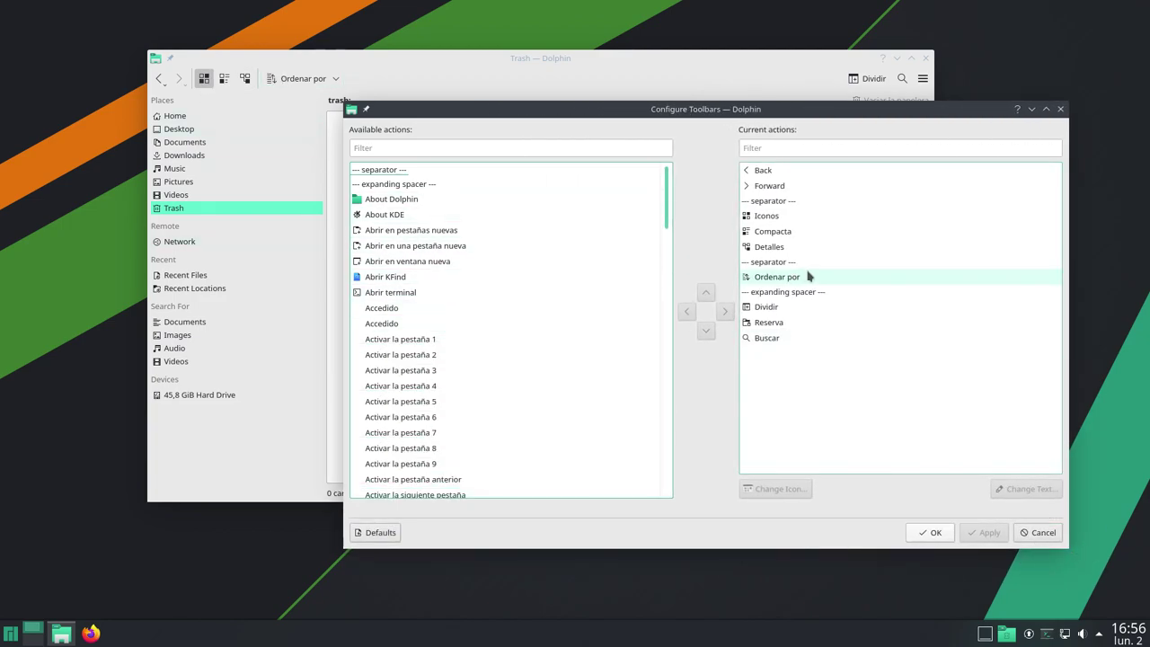
pyautogui.scroll(-8, 424, 403)
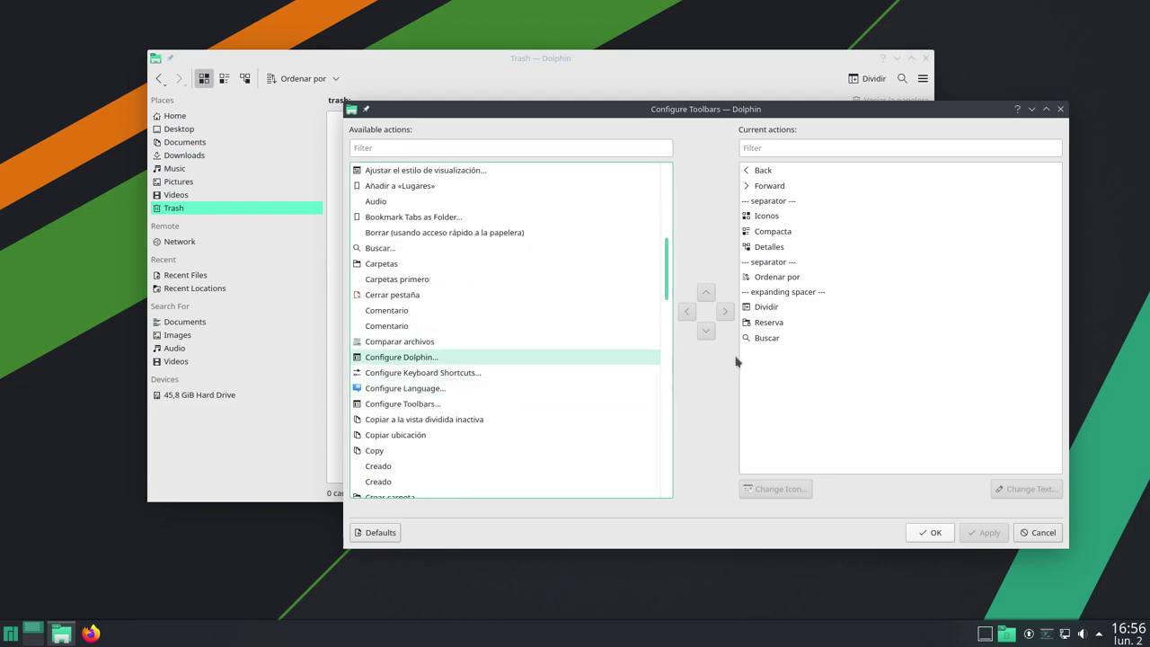
pyautogui.scroll(-9, 506, 380)
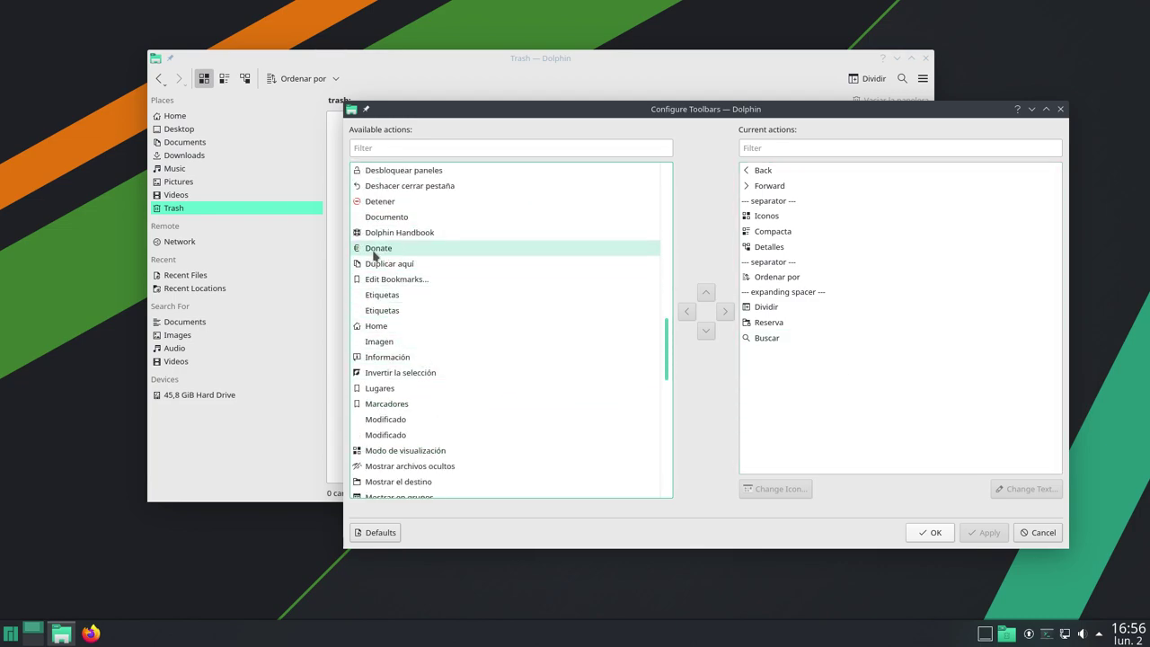
pyautogui.scroll(9, 408, 292)
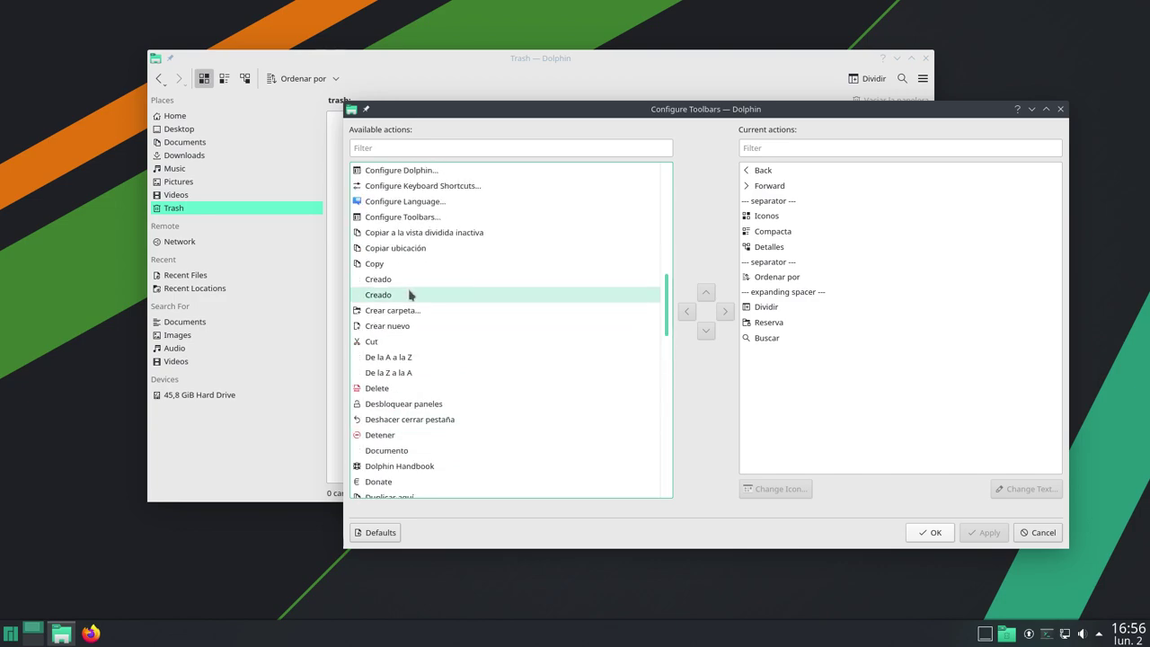
pyautogui.scroll(-20, 409, 294)
pyautogui.scroll(12, 408, 294)
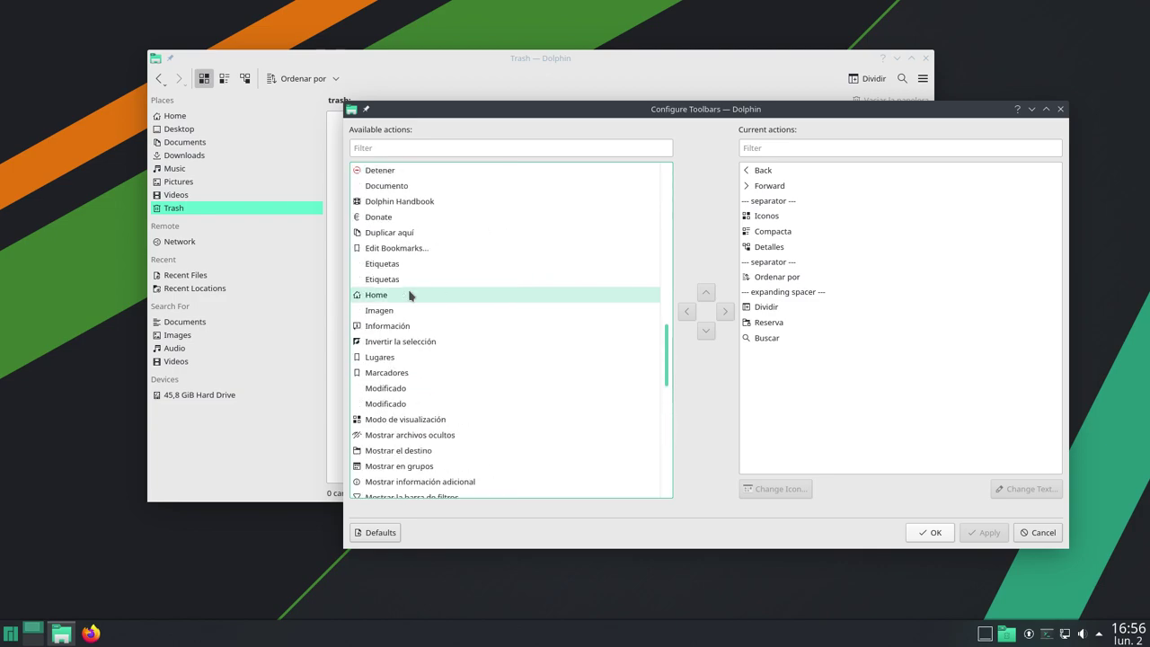
pyautogui.click(1046, 533)
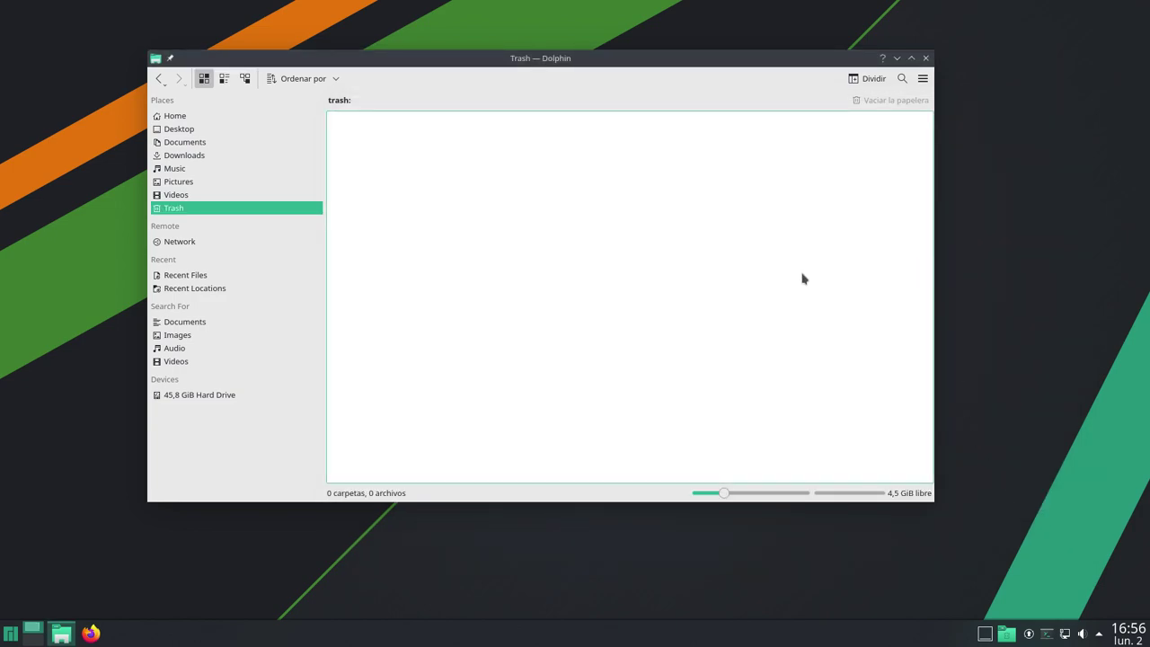
# Show the Home folder in Dolphin, and reposition and shrink the window slightly
pyautogui.click(191, 119)
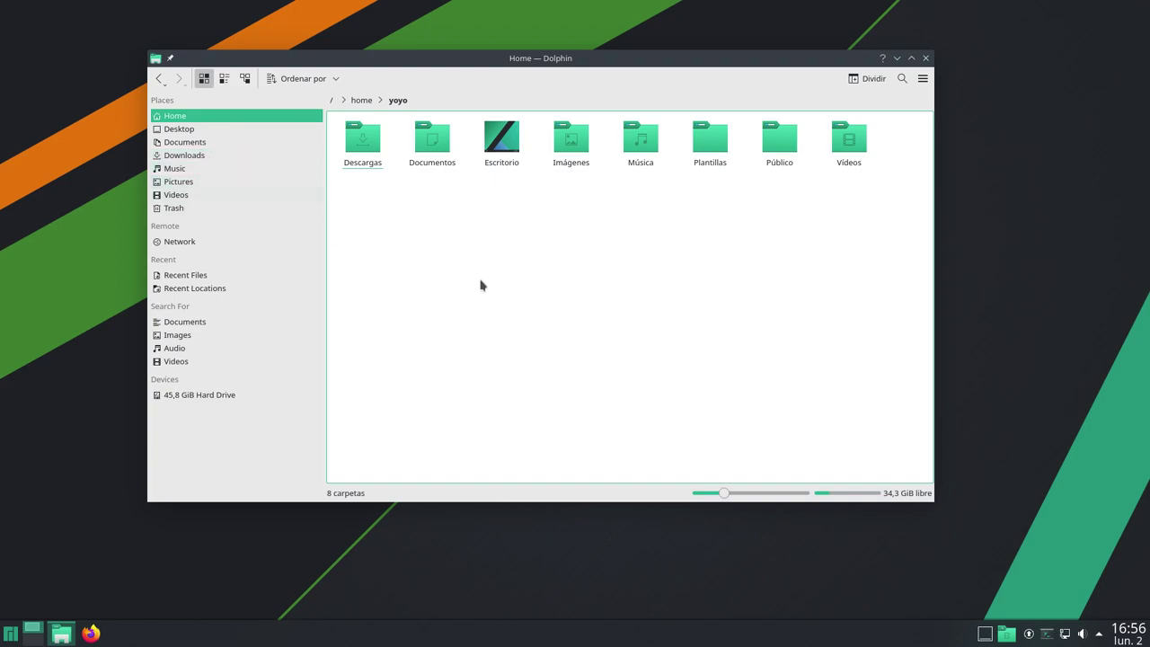
pyautogui.moveTo(575, 63); pyautogui.dragTo(565, 65)
pyautogui.rightClick(918, 505)
pyautogui.click(853, 534)
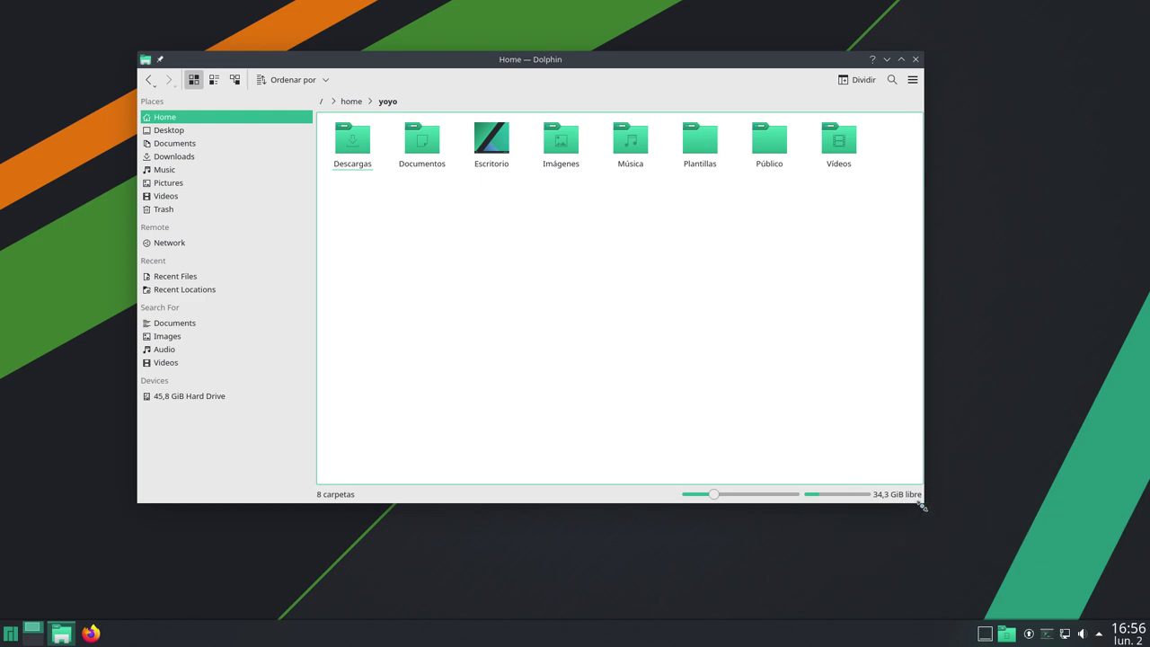
pyautogui.moveTo(920, 502); pyautogui.dragTo(852, 494)
# Look over Dolphin's main options menu, and turn the split view on and off again
pyautogui.click(834, 80)
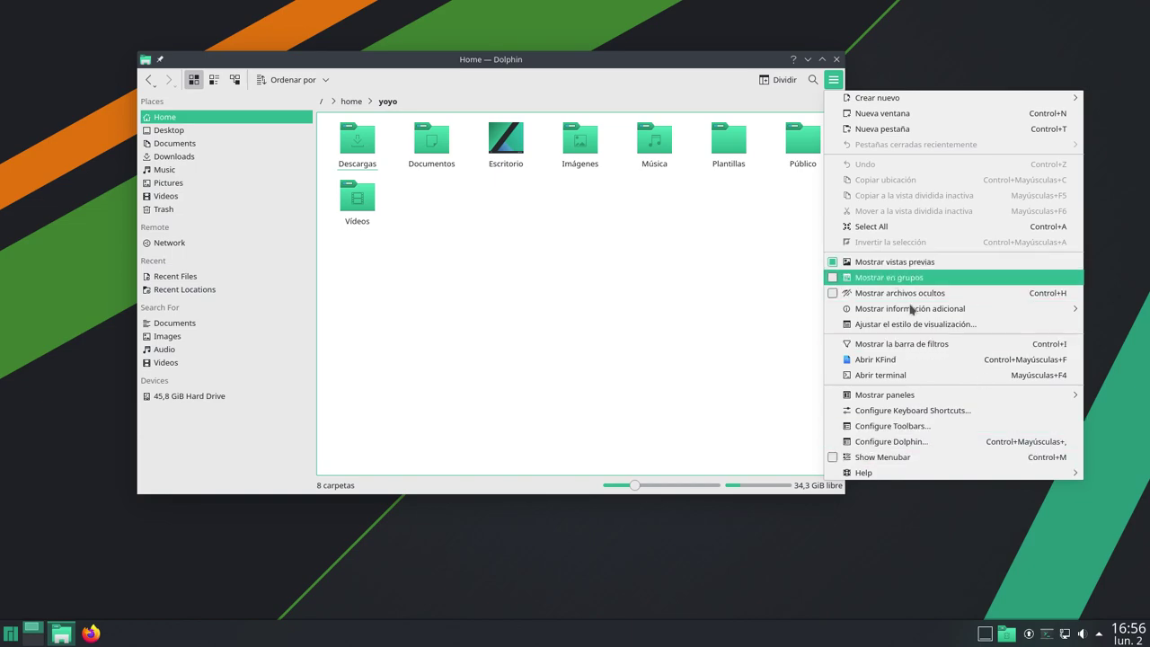
pyautogui.click(669, 286)
pyautogui.click(785, 81)
pyautogui.click(785, 81)
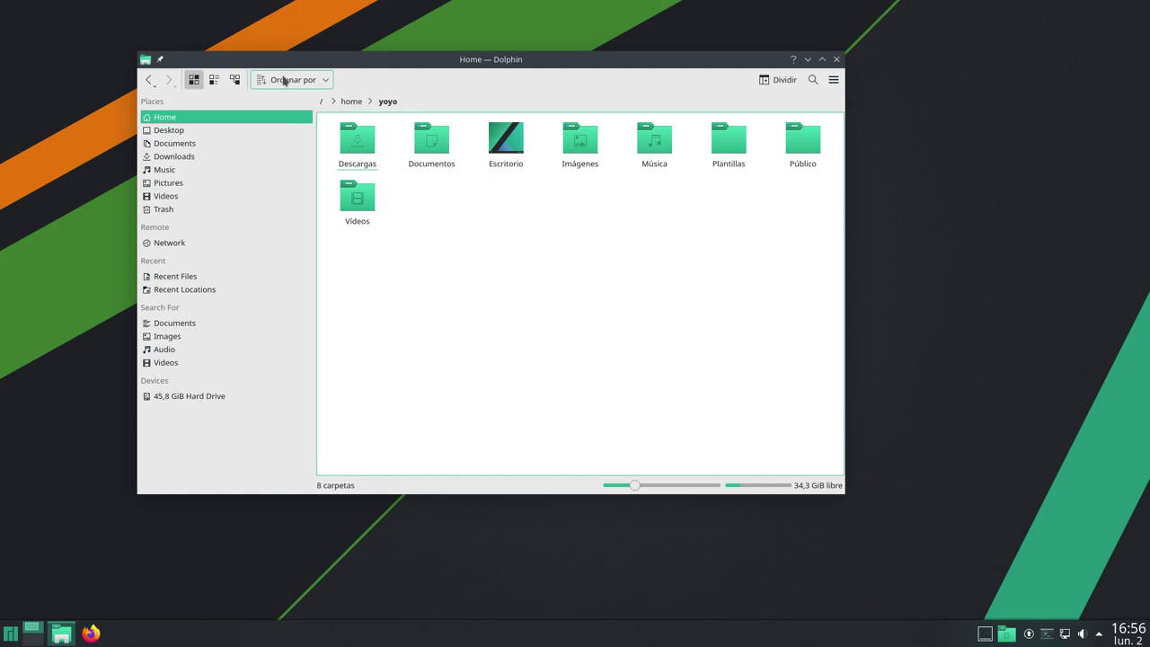
# Compare the Home folder in the details, compact and icons views, and close the Dolphin window
pyautogui.click(235, 80)
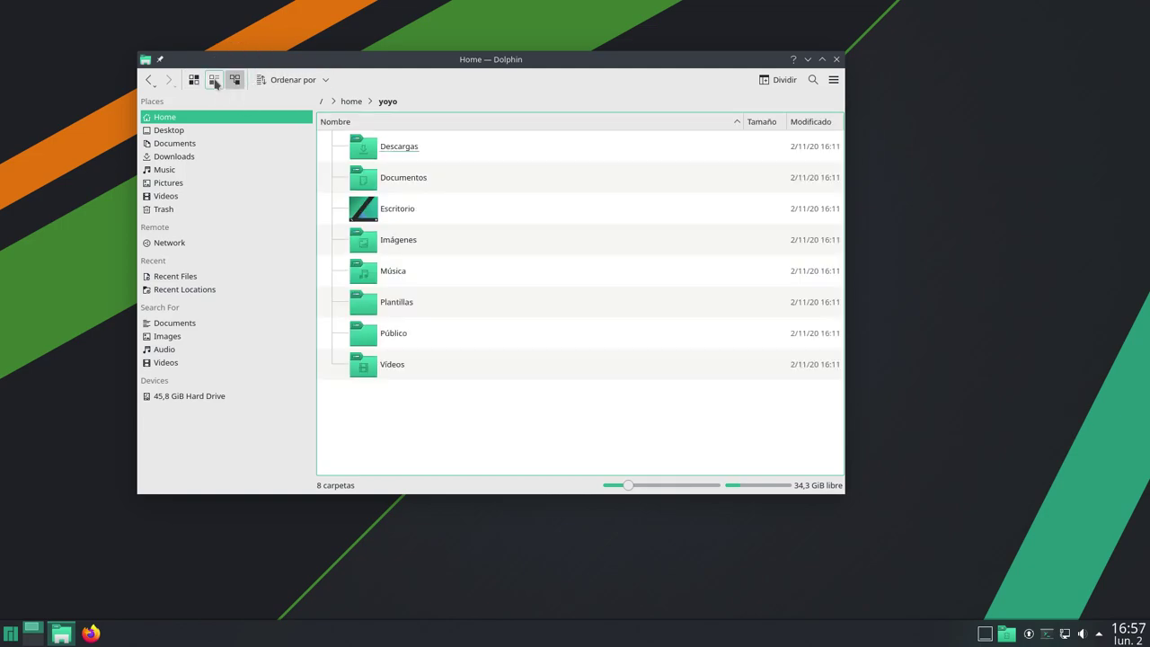
pyautogui.click(193, 80)
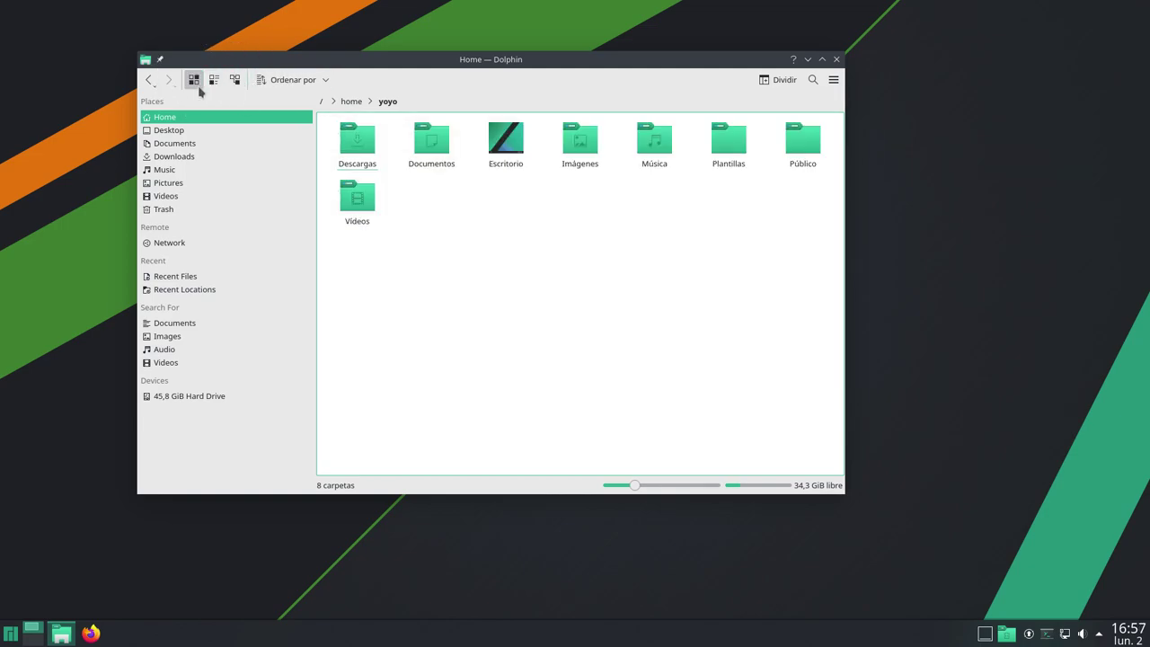
pyautogui.click(214, 80)
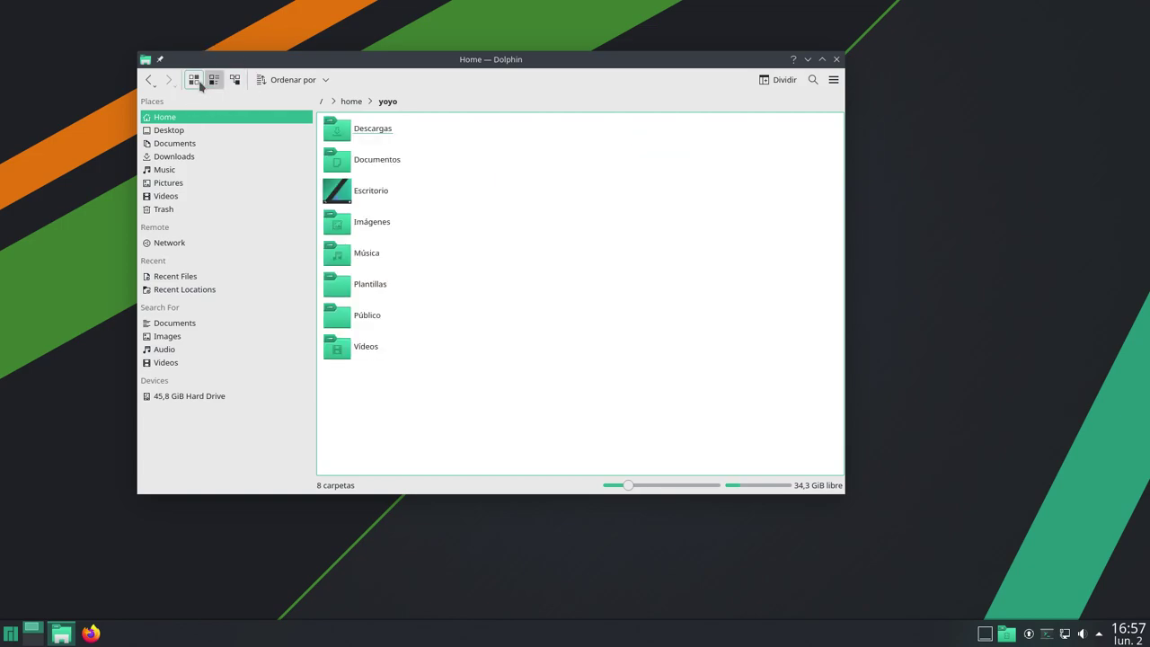
pyautogui.click(195, 80)
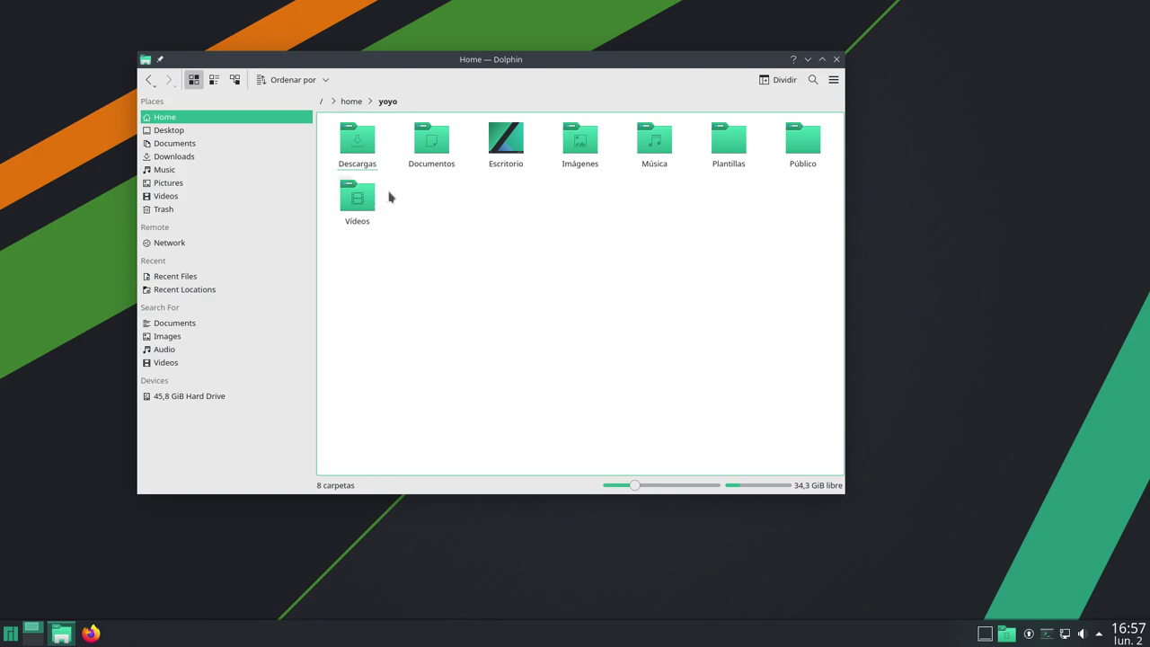
pyautogui.click(836, 59)
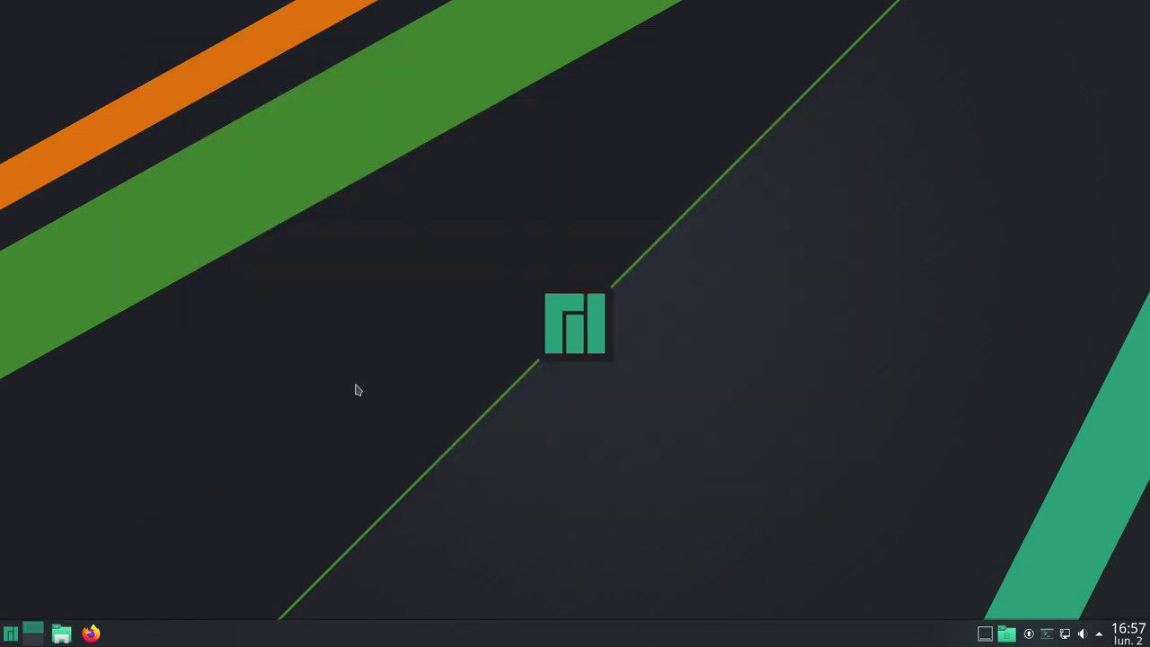
# Switch to the second virtual desktop and back to the first, and briefly open and dismiss the application launcher
pyautogui.hotkey('ctrl', 'F2')
pyautogui.hotkey('ctrl', 'F1')
pyautogui.click(9, 634)
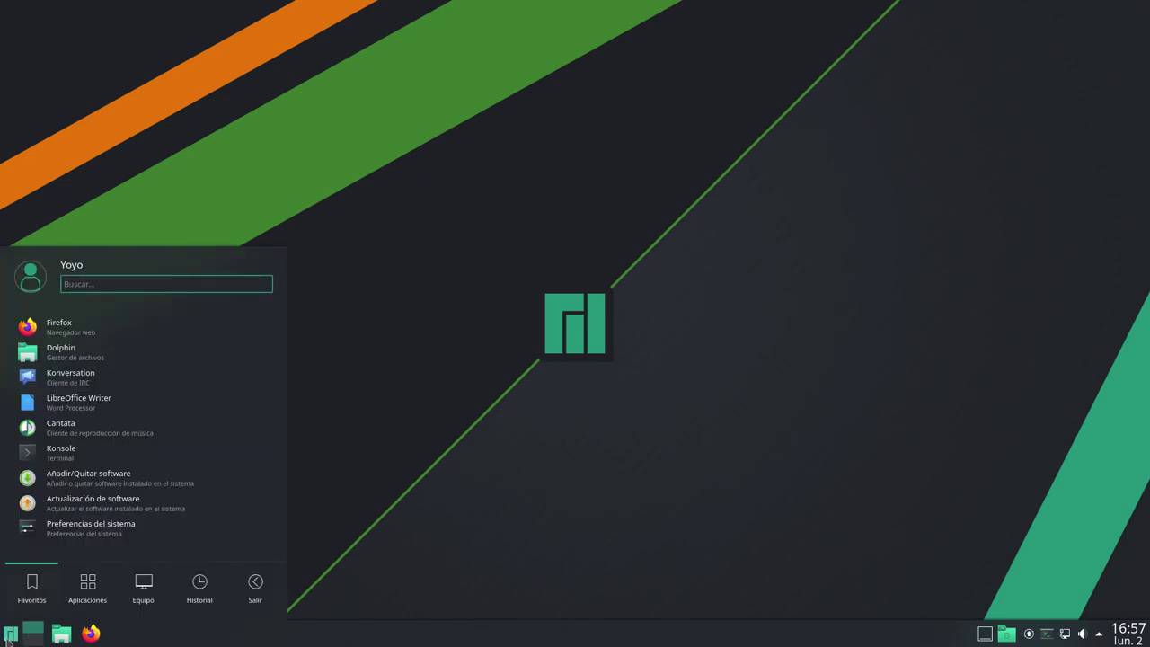
pyautogui.click(580, 380)
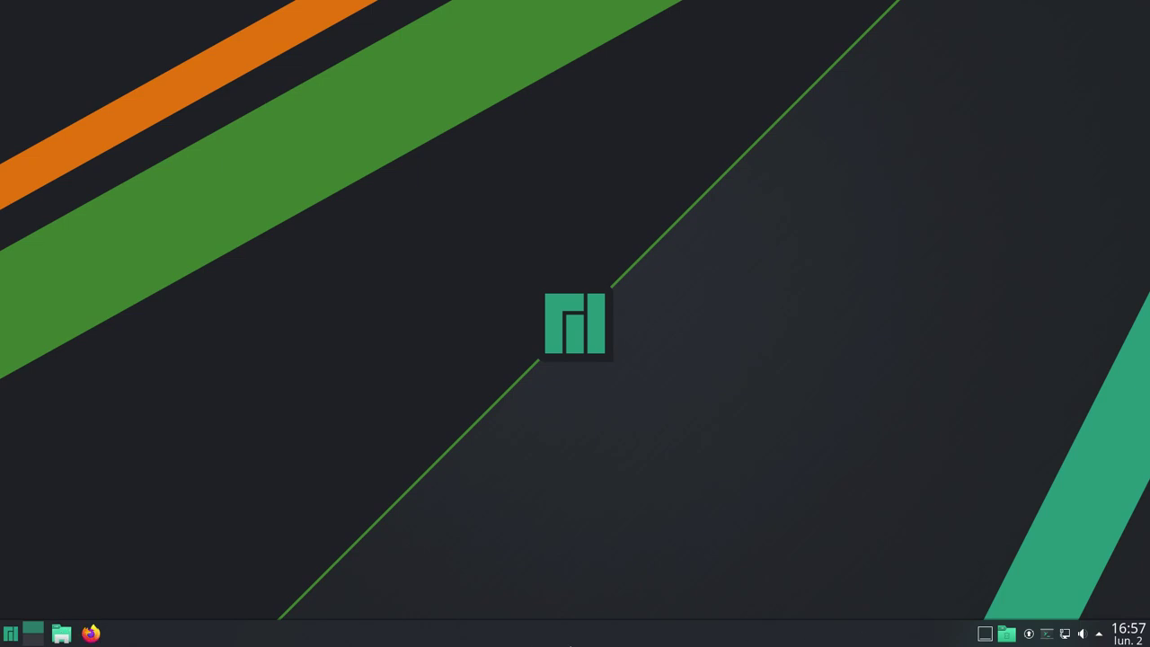
# Open the panel's edit mode to view its height and placement options, and dismiss the panel settings without changes
pyautogui.rightClick(568, 644)
pyautogui.click(613, 614)
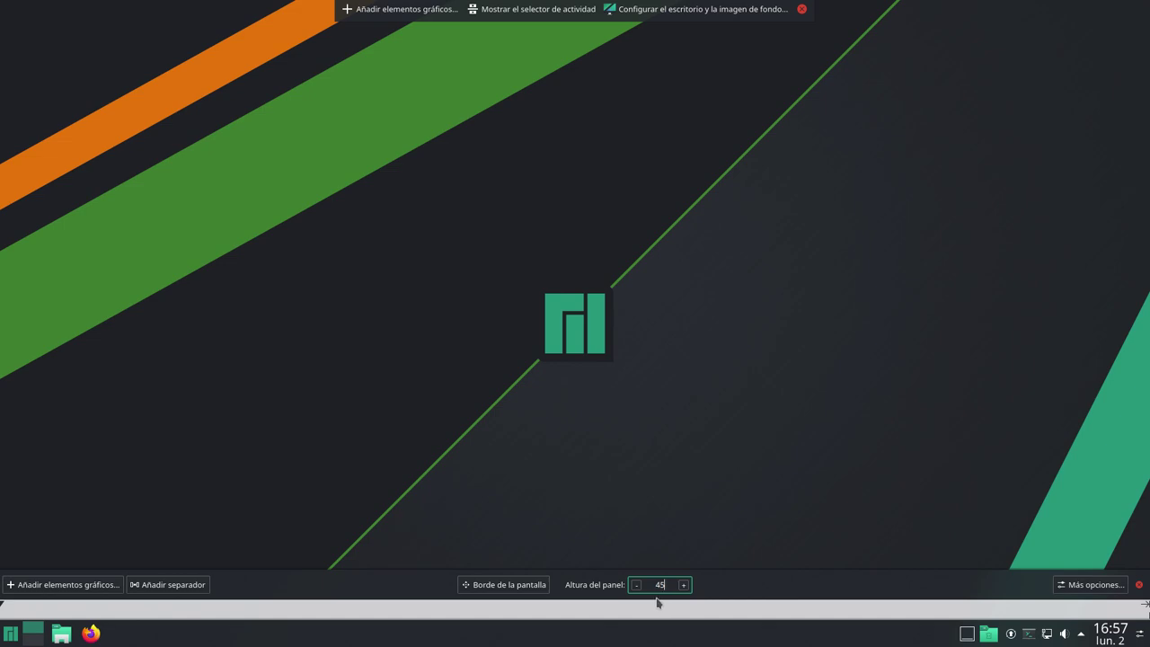
pyautogui.moveTo(638, 640)
pyautogui.click(705, 528)
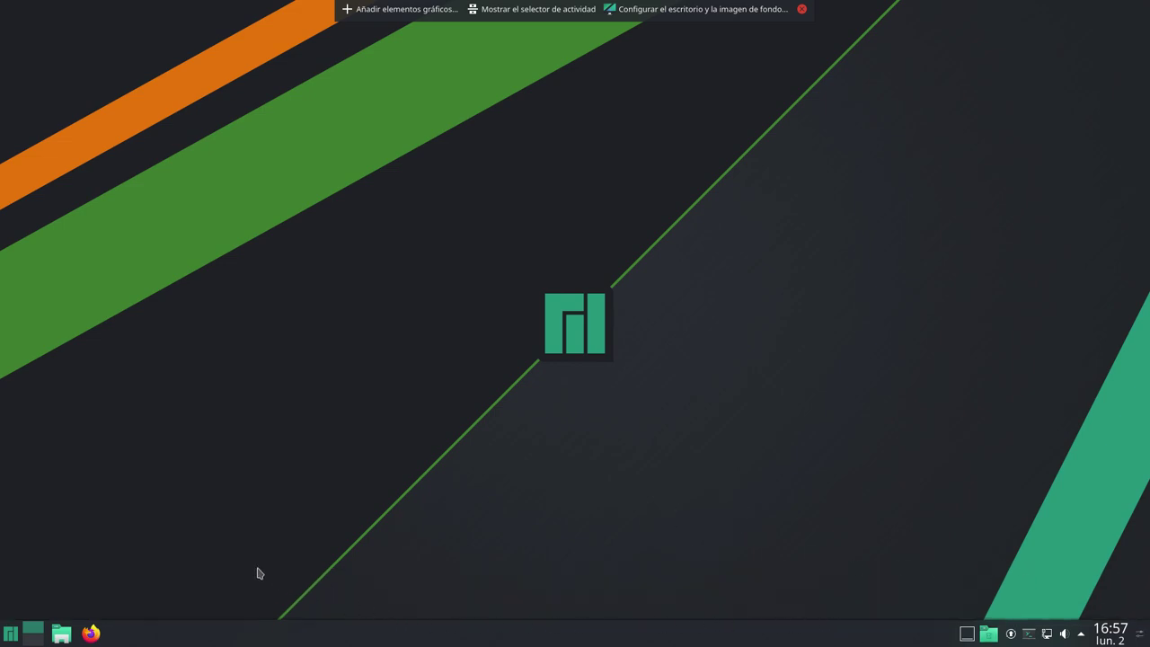
# Look through the Desarrollo, Educación and Gráficos categories in the application launcher and return to the category list
pyautogui.click(7, 638)
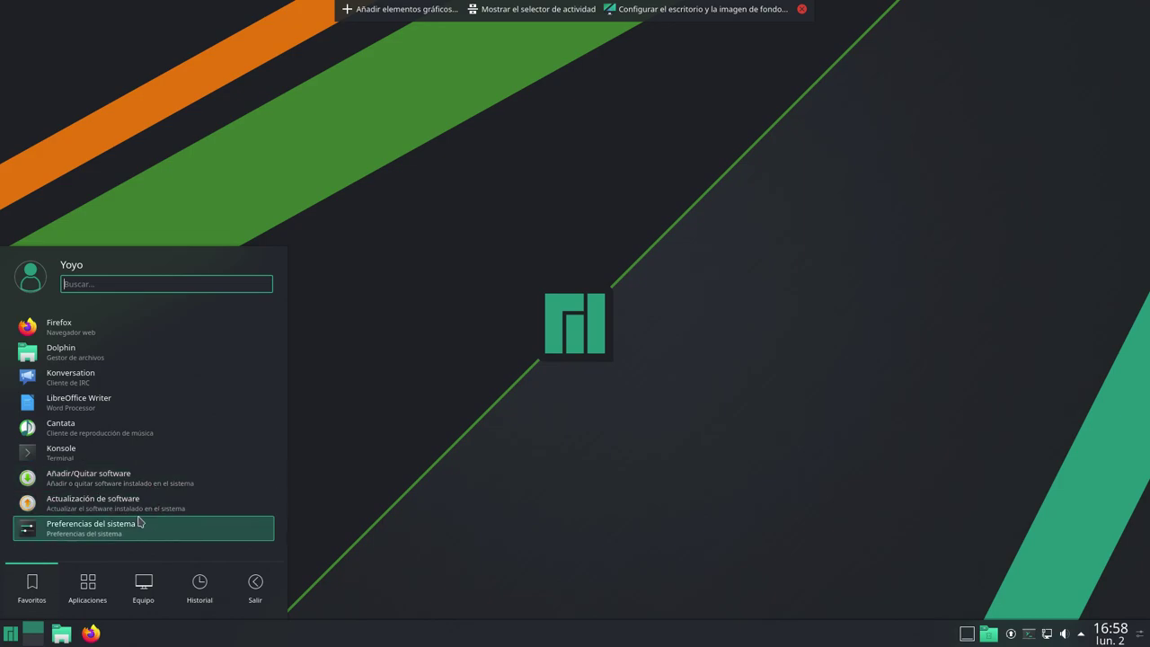
pyautogui.click(88, 585)
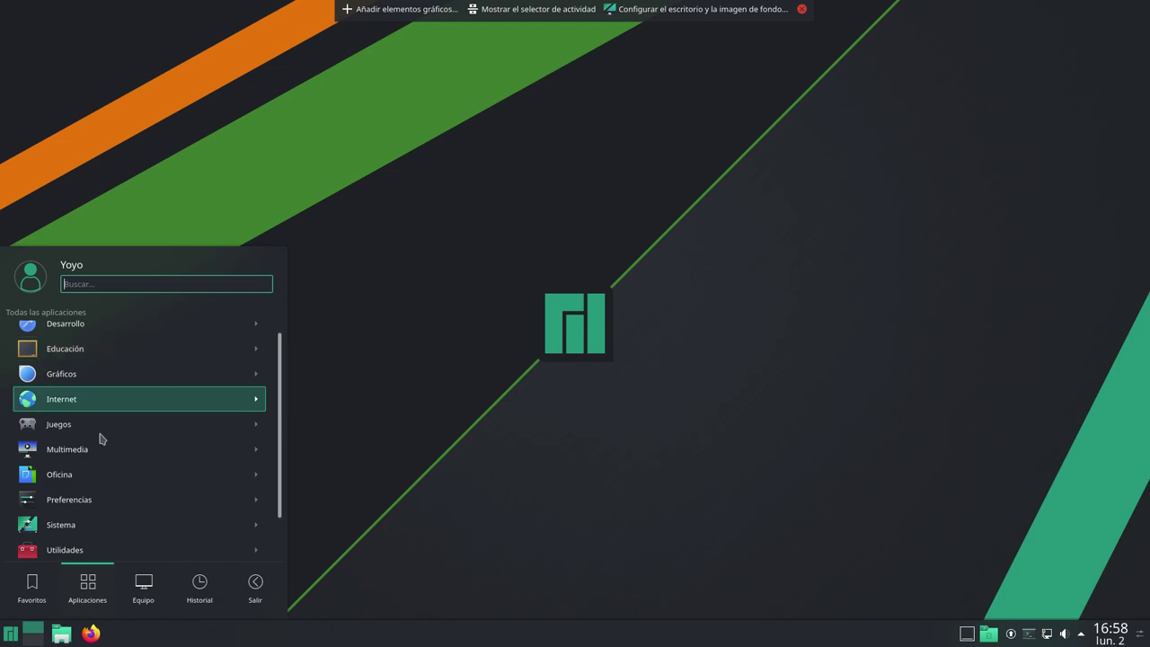
pyautogui.click(90, 334)
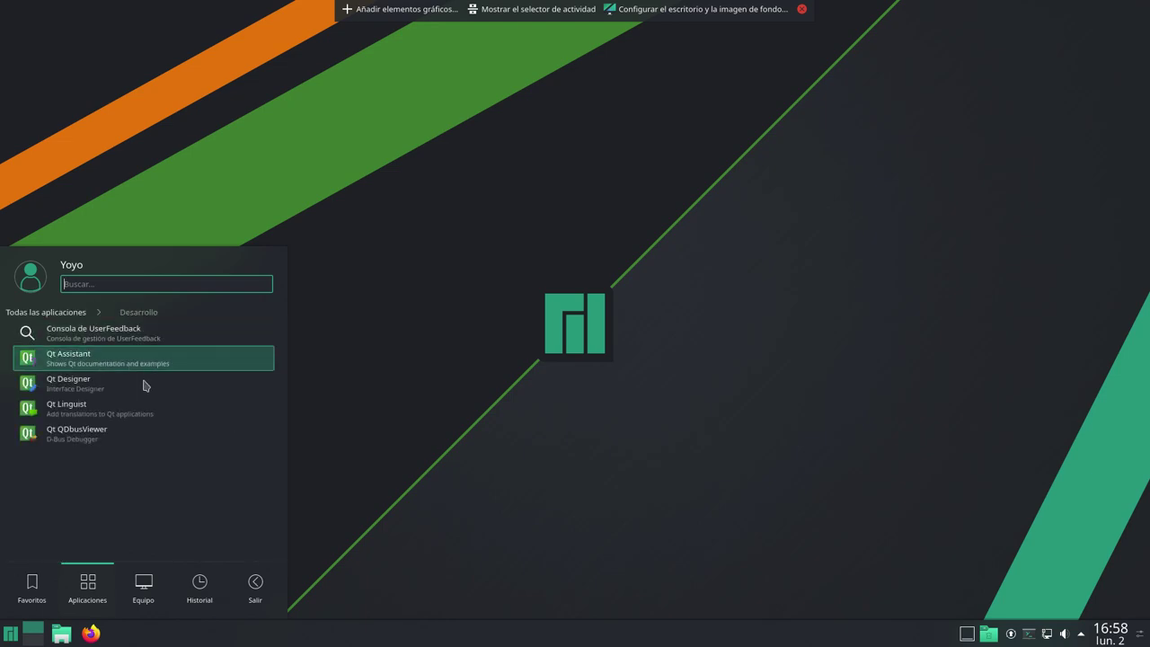
pyautogui.click(51, 314)
pyautogui.click(99, 361)
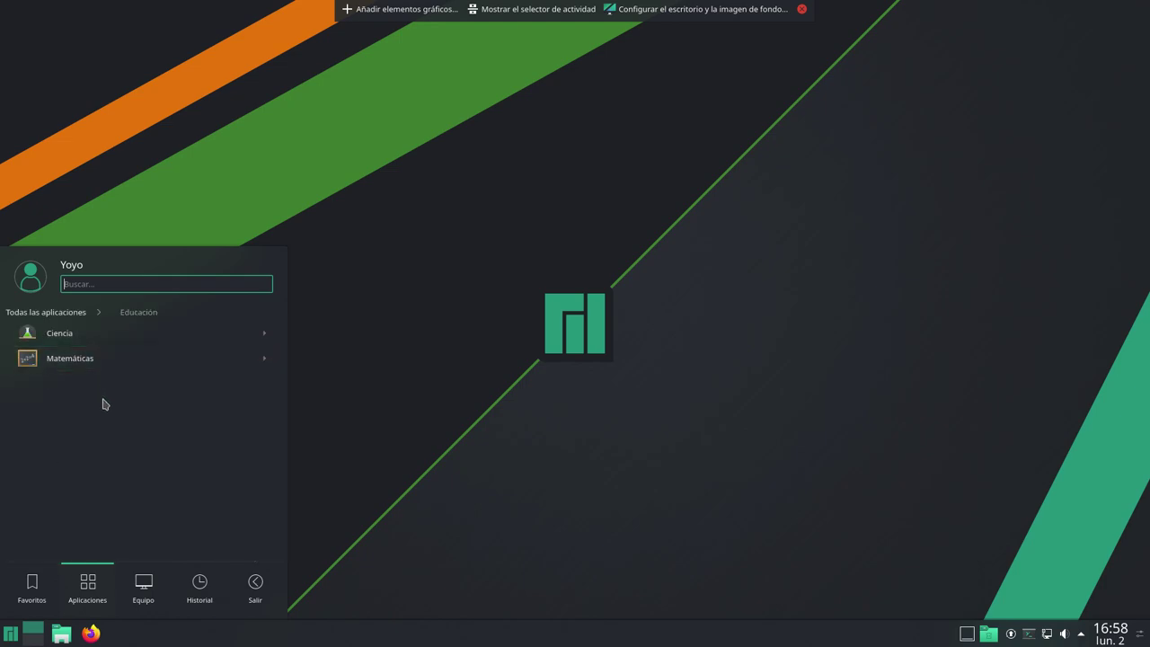
pyautogui.click(46, 314)
pyautogui.click(68, 385)
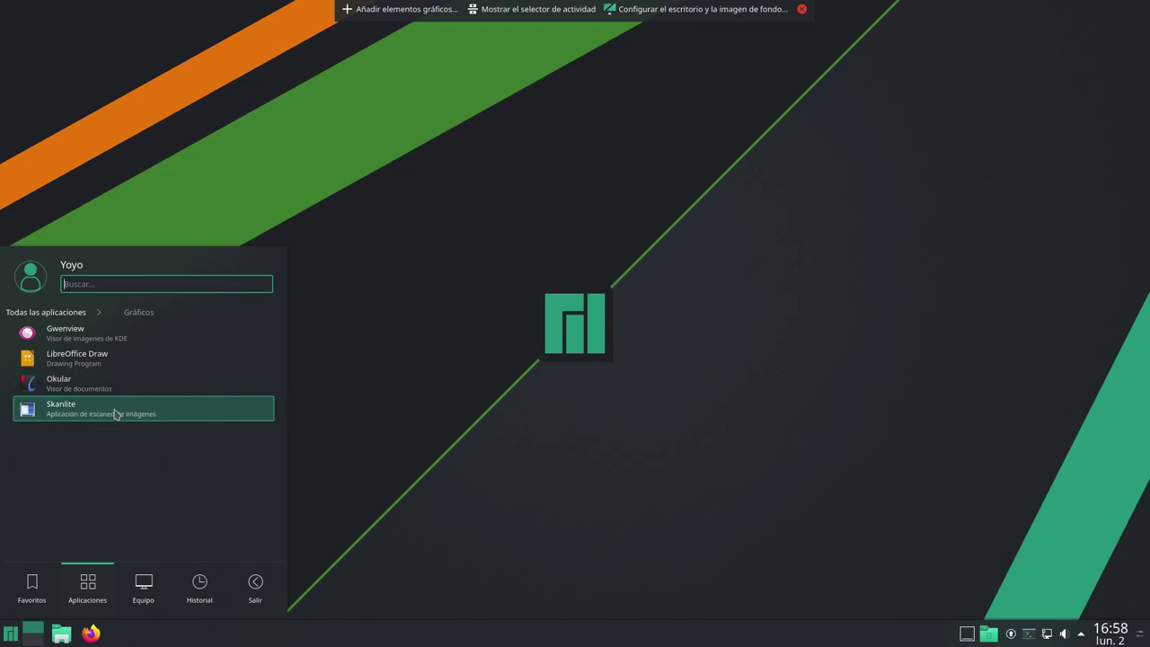
pyautogui.click(63, 315)
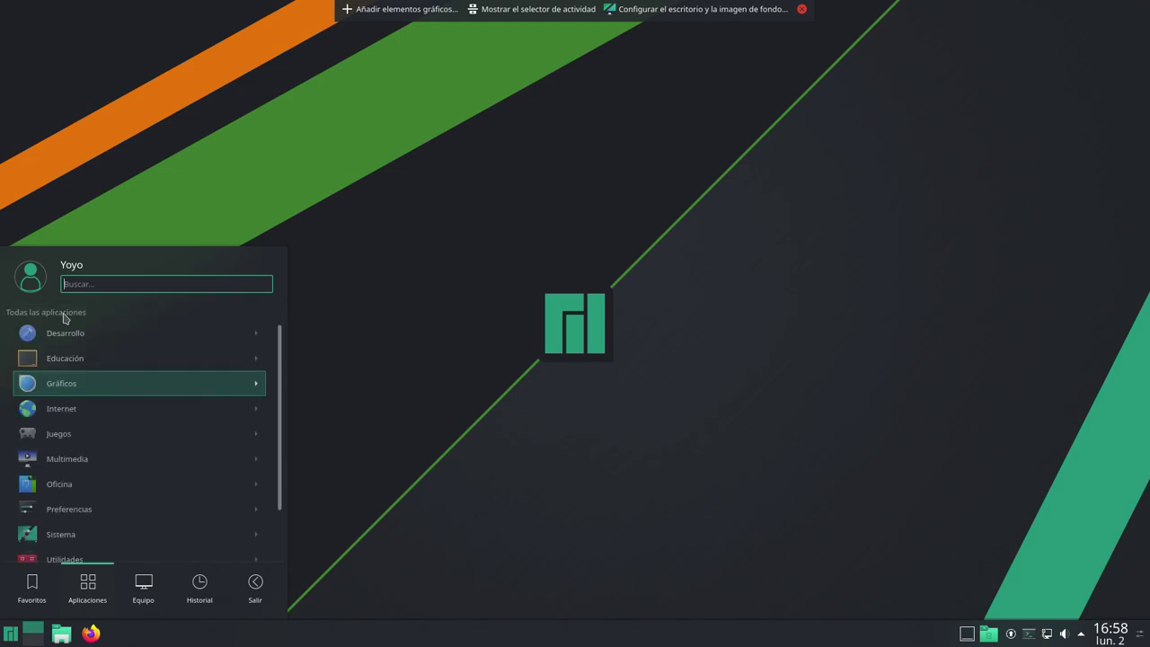
# Examine the full list of Internet applications in the launcher and return to all categories
pyautogui.click(80, 407)
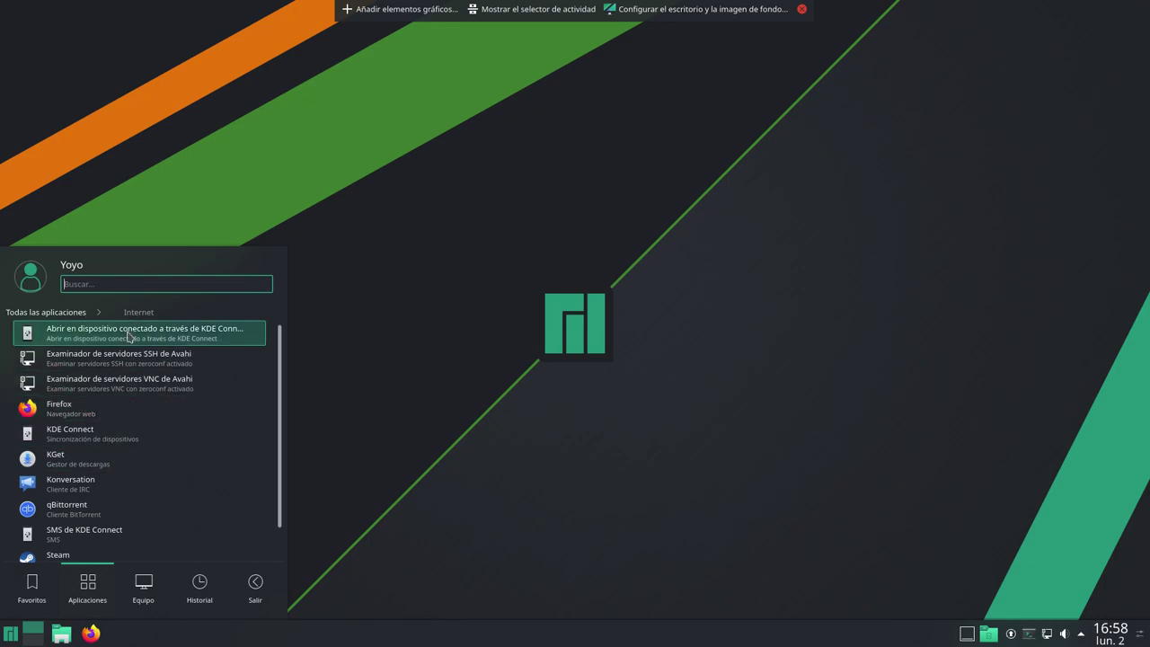
pyautogui.click(52, 313)
pyautogui.click(85, 410)
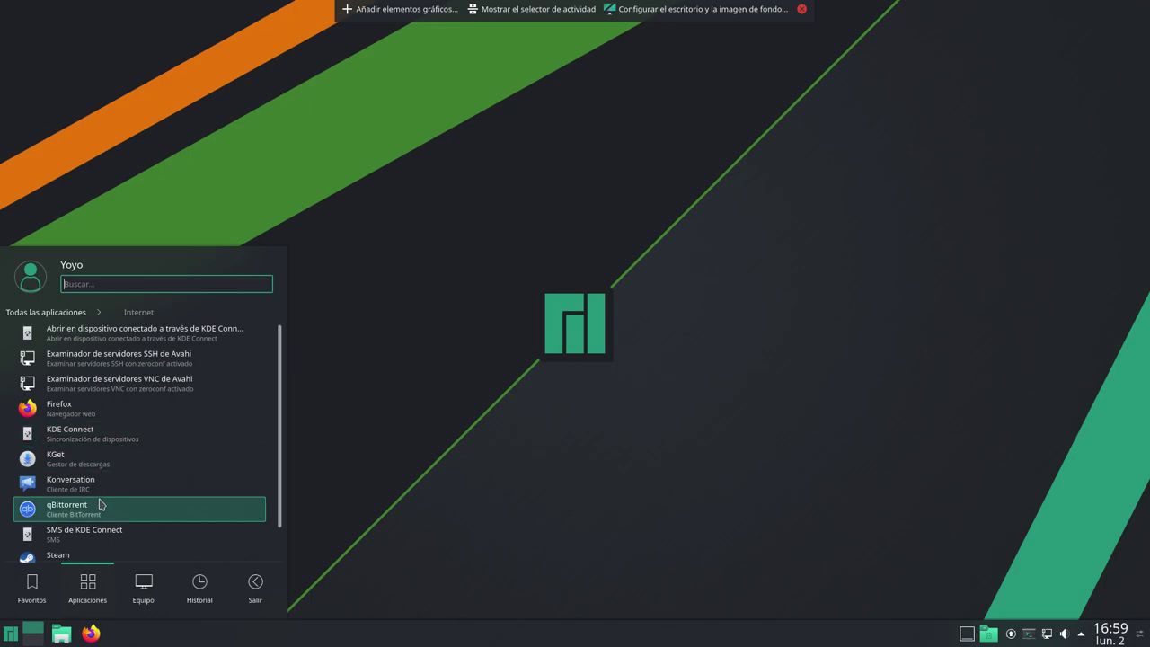
pyautogui.scroll(-1, 147, 516)
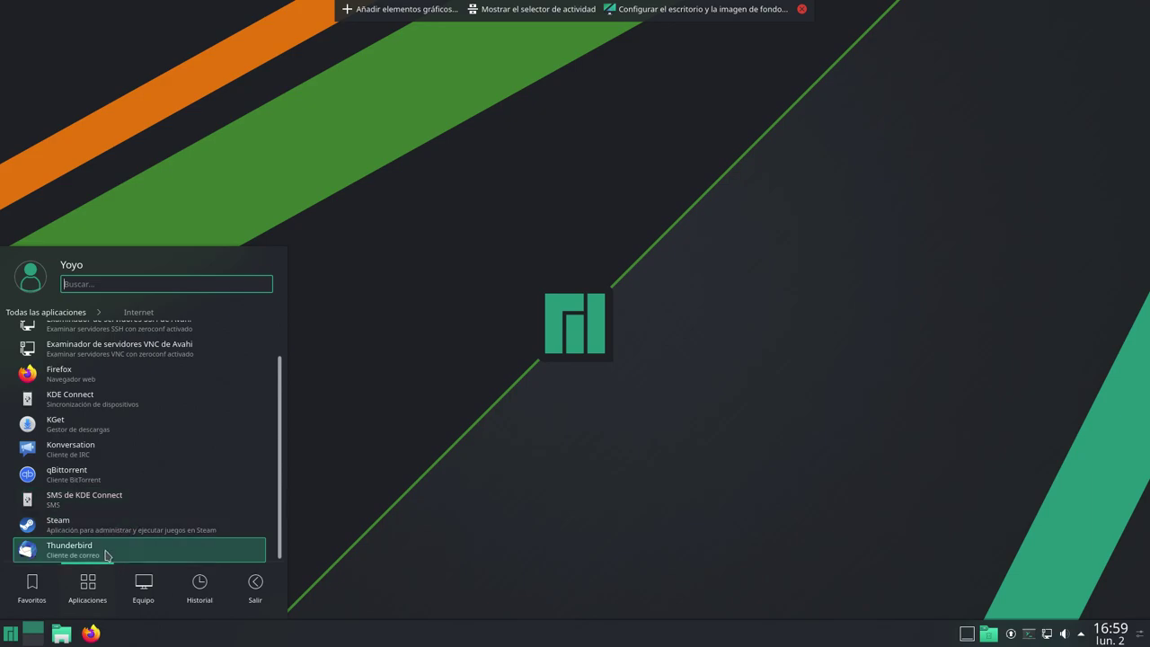
pyautogui.click(50, 314)
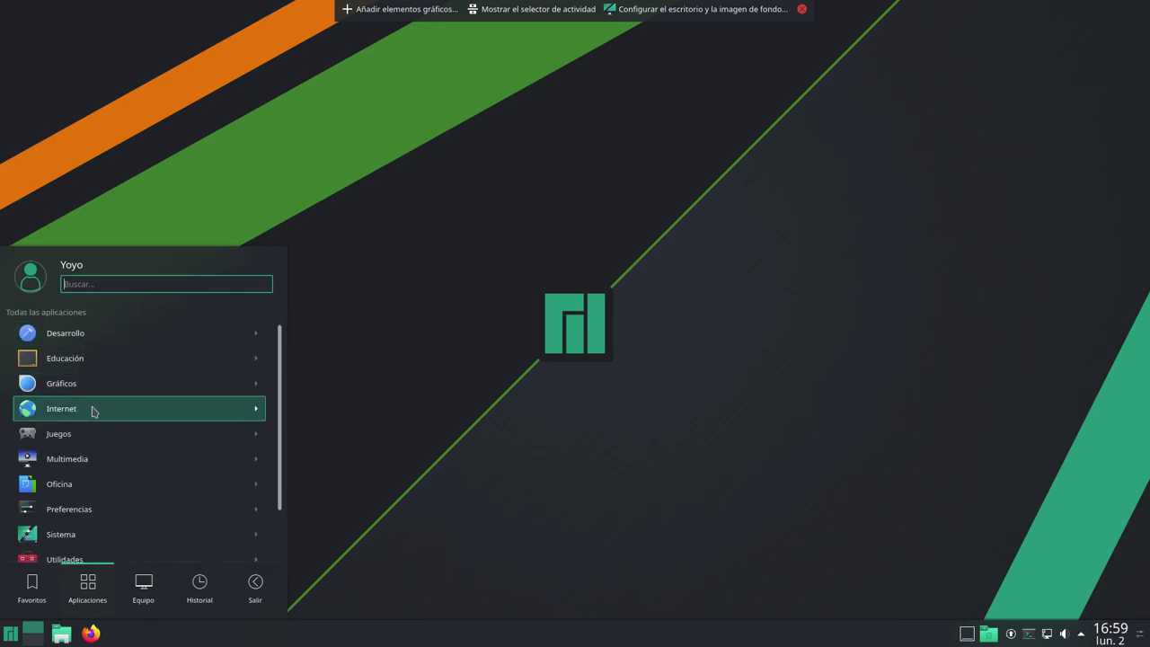
# Look through the Juegos, Multimedia and Oficina categories in the launcher and return to the category list
pyautogui.click(77, 441)
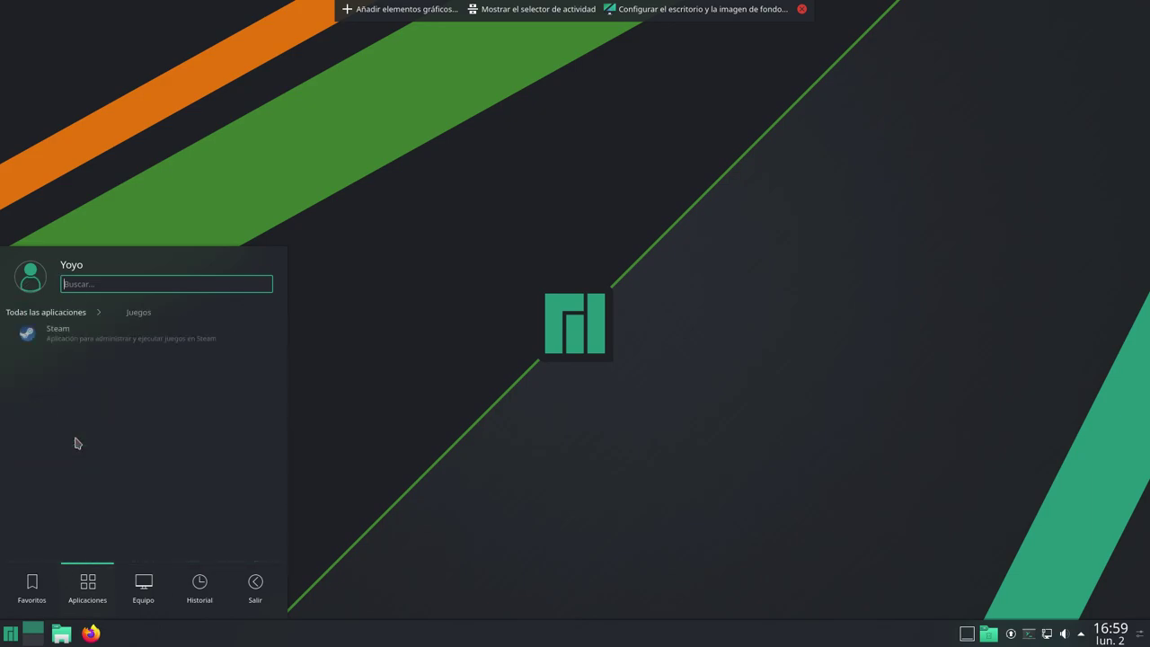
pyautogui.click(49, 312)
pyautogui.click(76, 459)
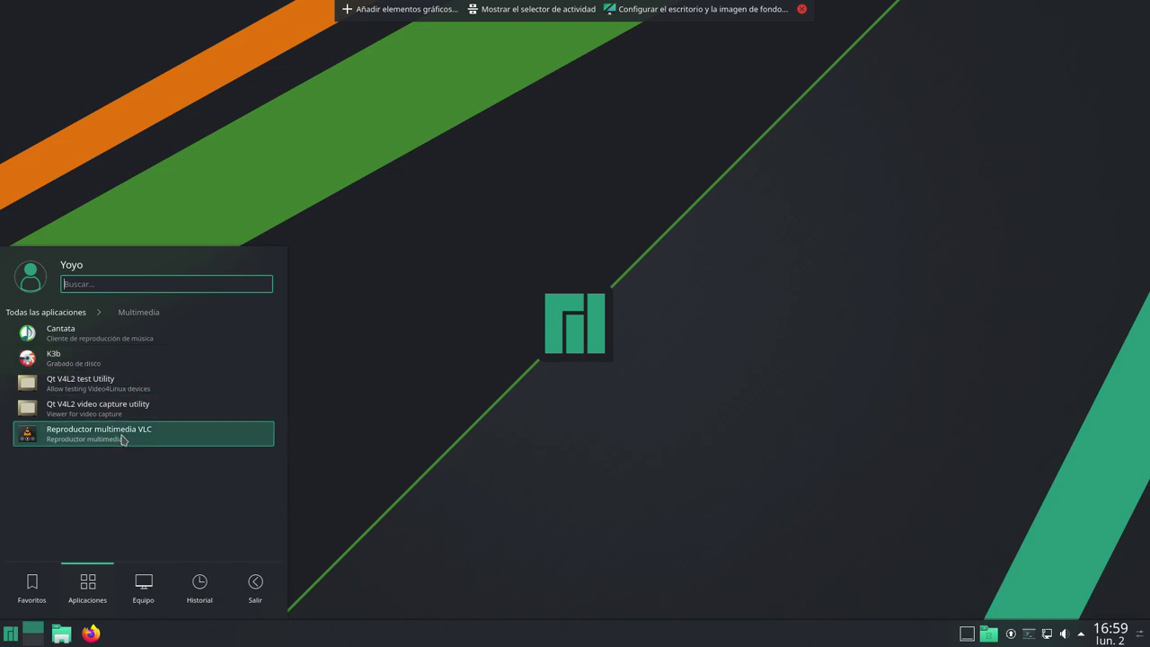
pyautogui.click(45, 311)
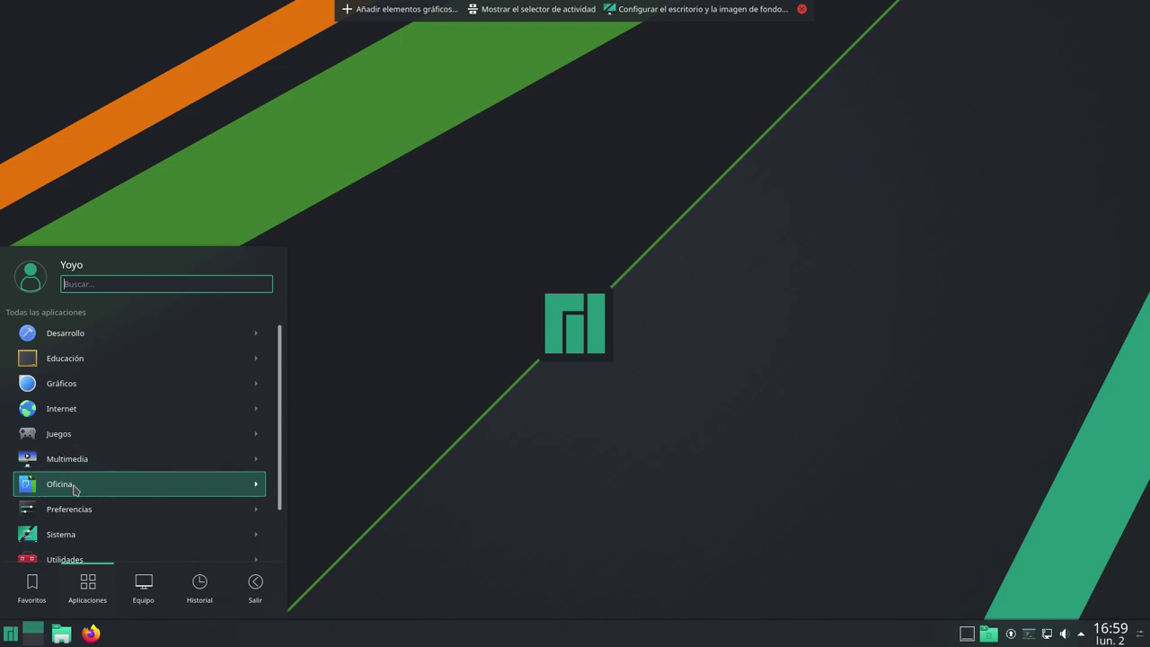
pyautogui.click(75, 484)
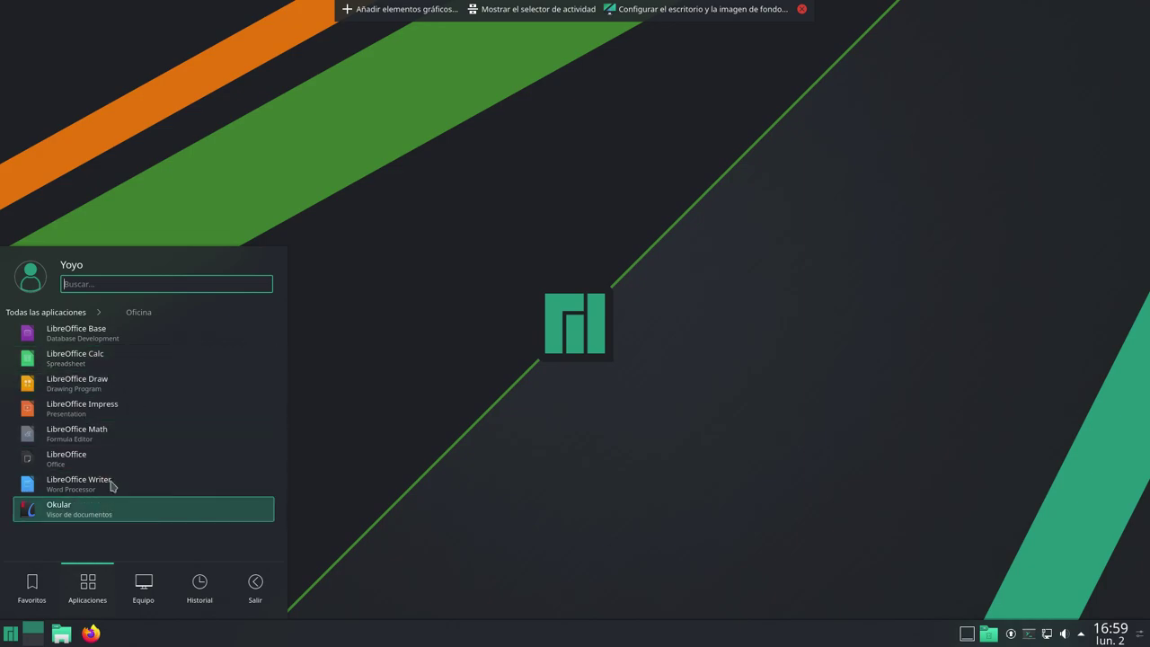
pyautogui.click(11, 310)
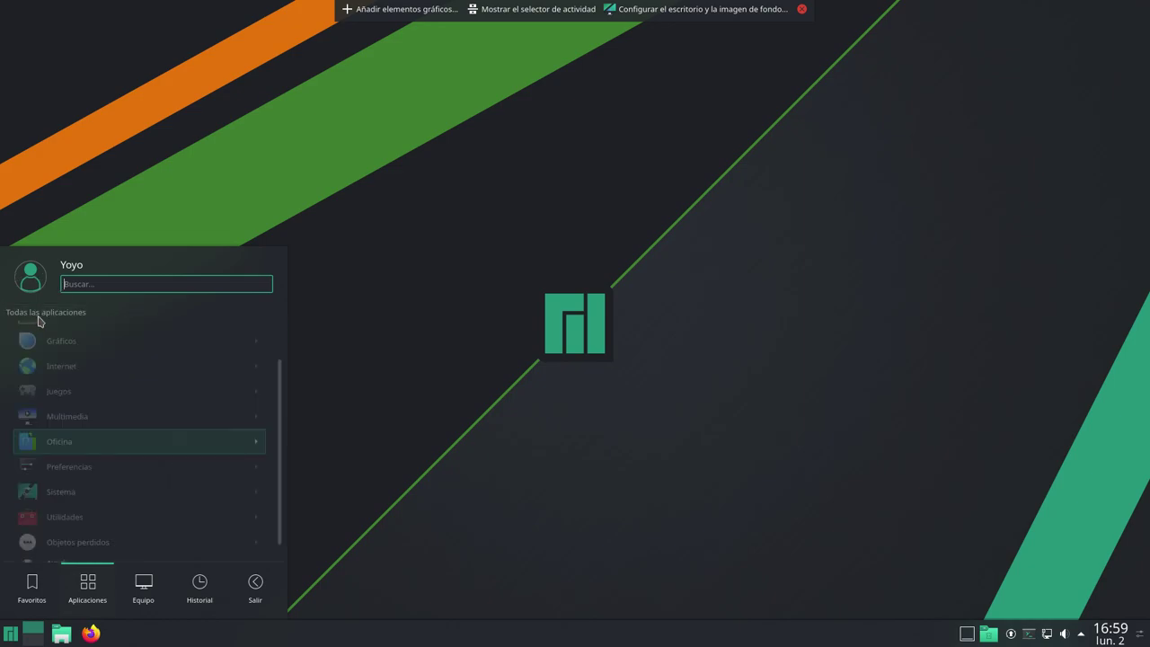
# Look through the Preferencias, Utilidades and Objetos perdidos categories, and return to the end of the launcher's category list
pyautogui.scroll(-1, 114, 462)
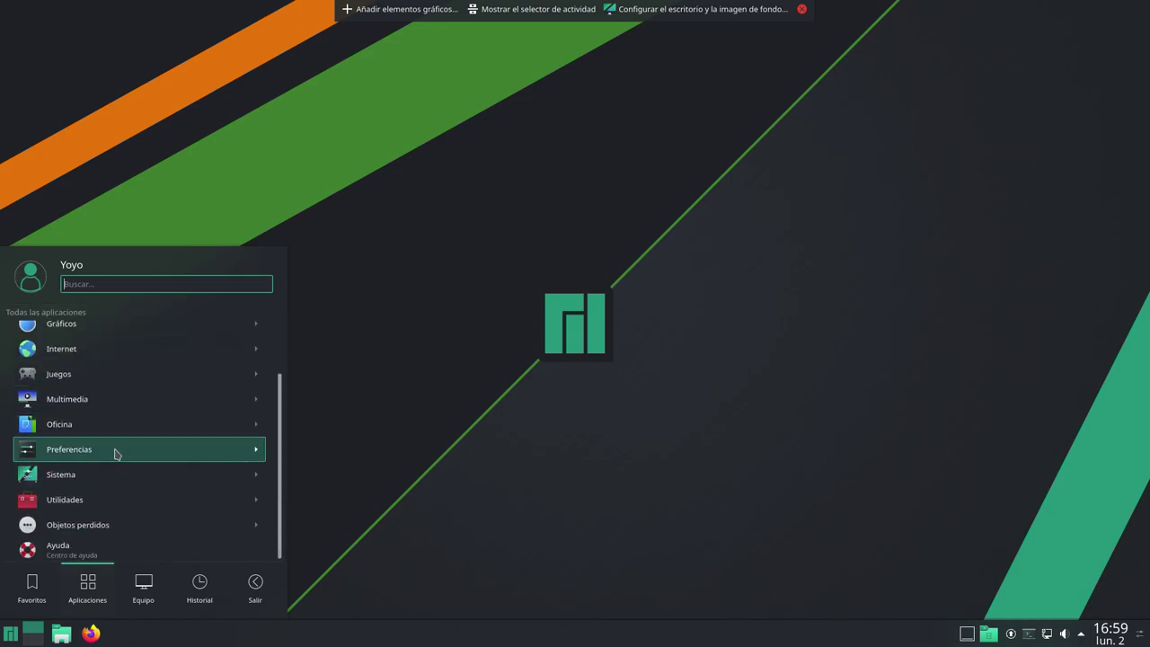
pyautogui.click(112, 455)
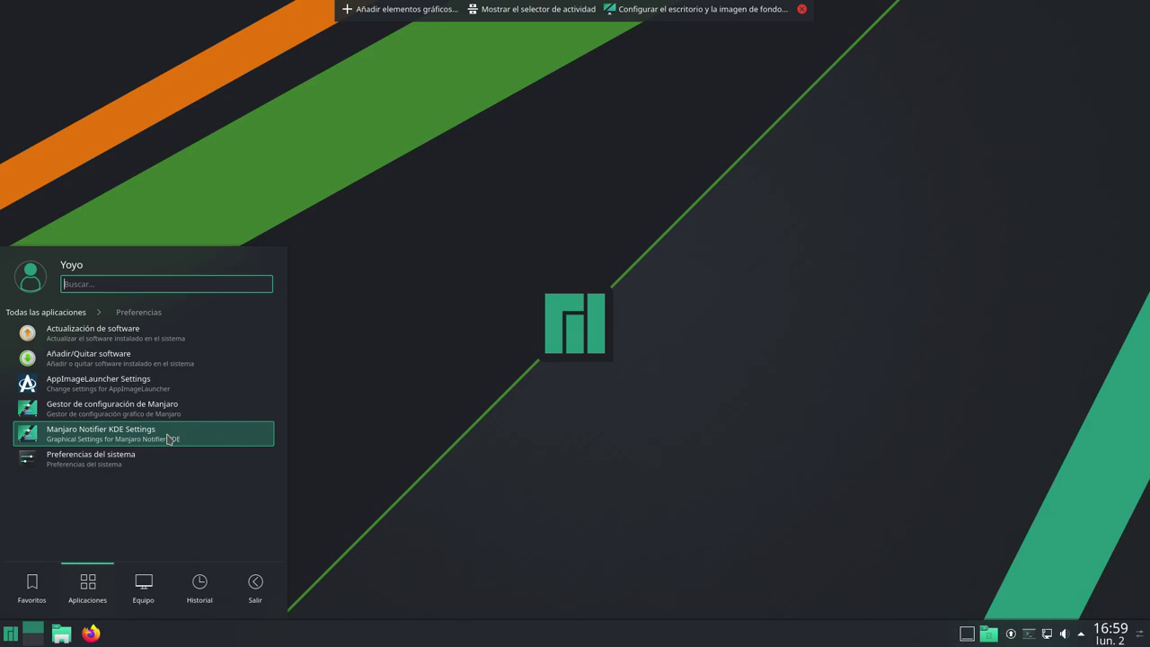
pyautogui.click(44, 312)
pyautogui.click(98, 498)
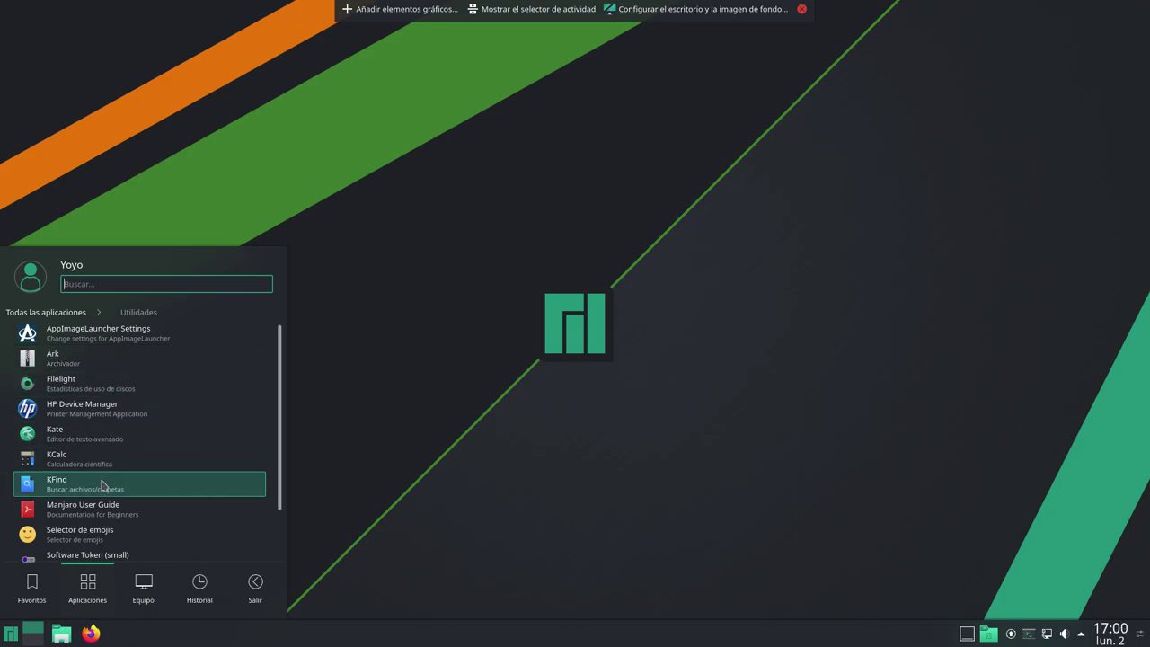
pyautogui.scroll(-1, 145, 510)
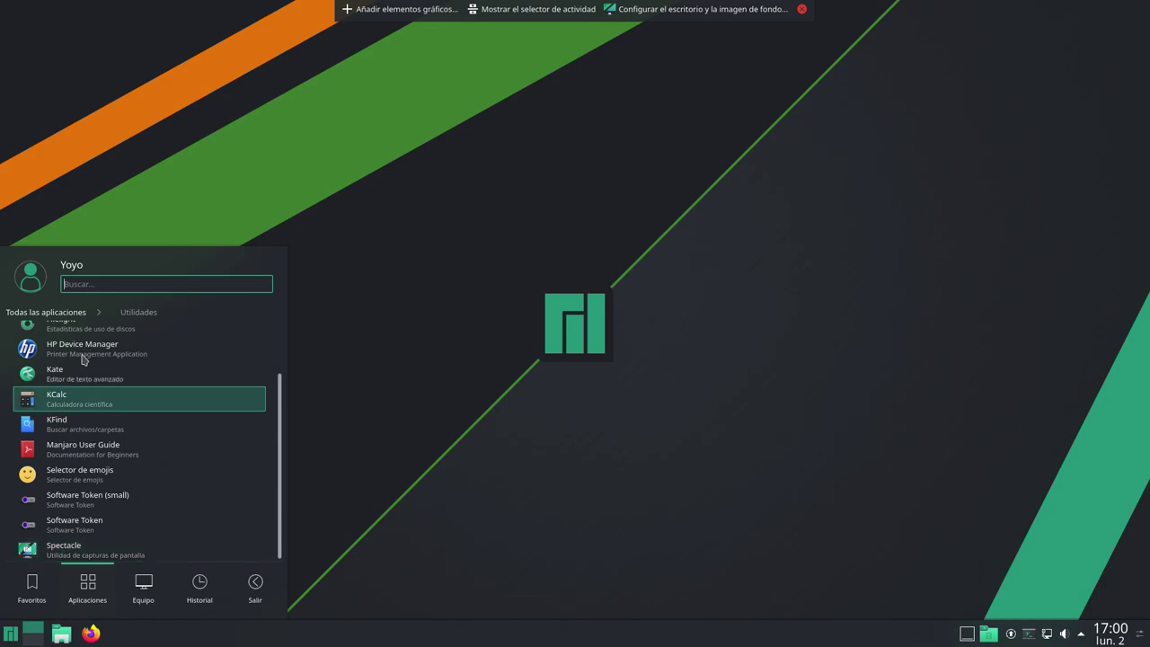
pyautogui.click(66, 314)
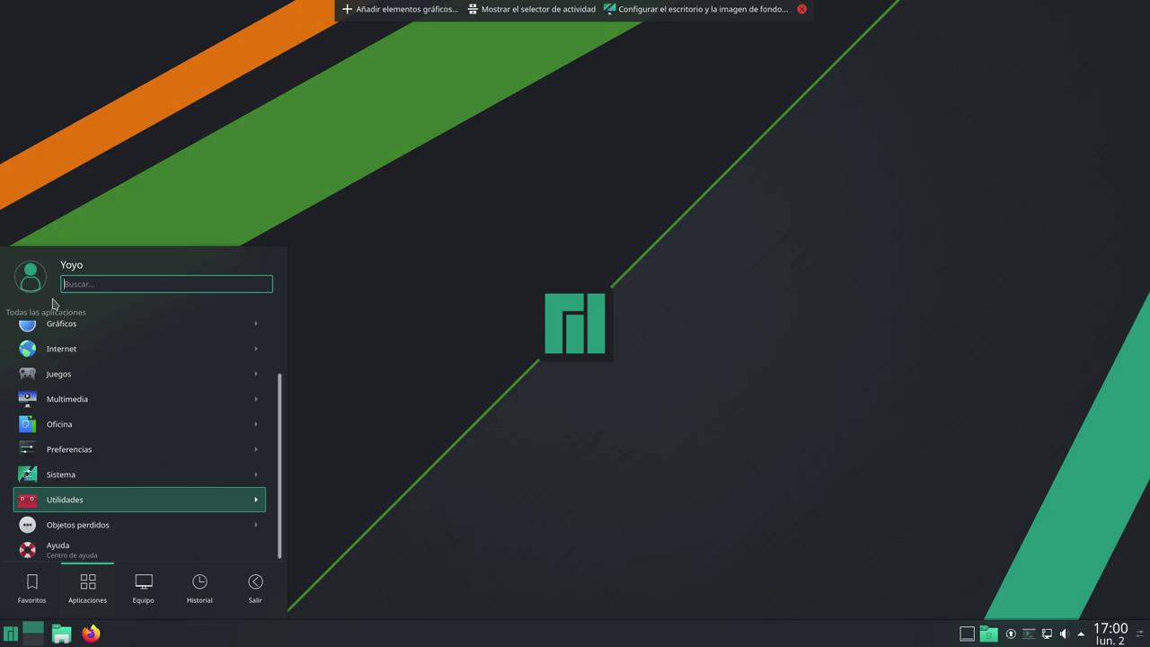
pyautogui.click(76, 532)
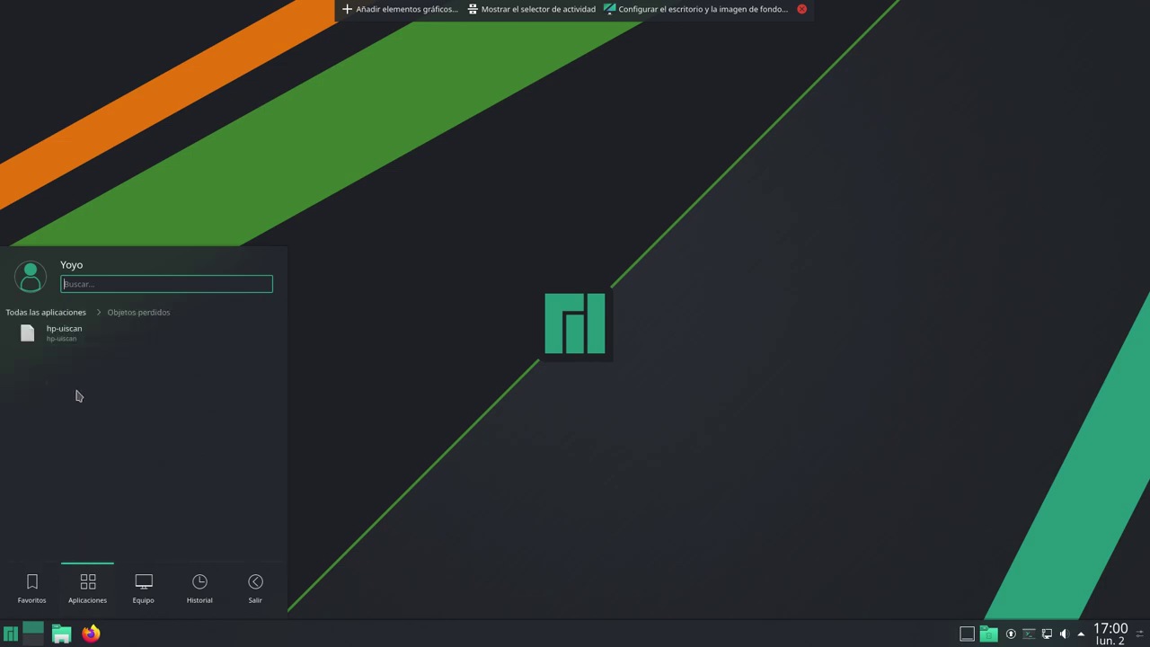
pyautogui.click(45, 311)
pyautogui.scroll(-1, 119, 504)
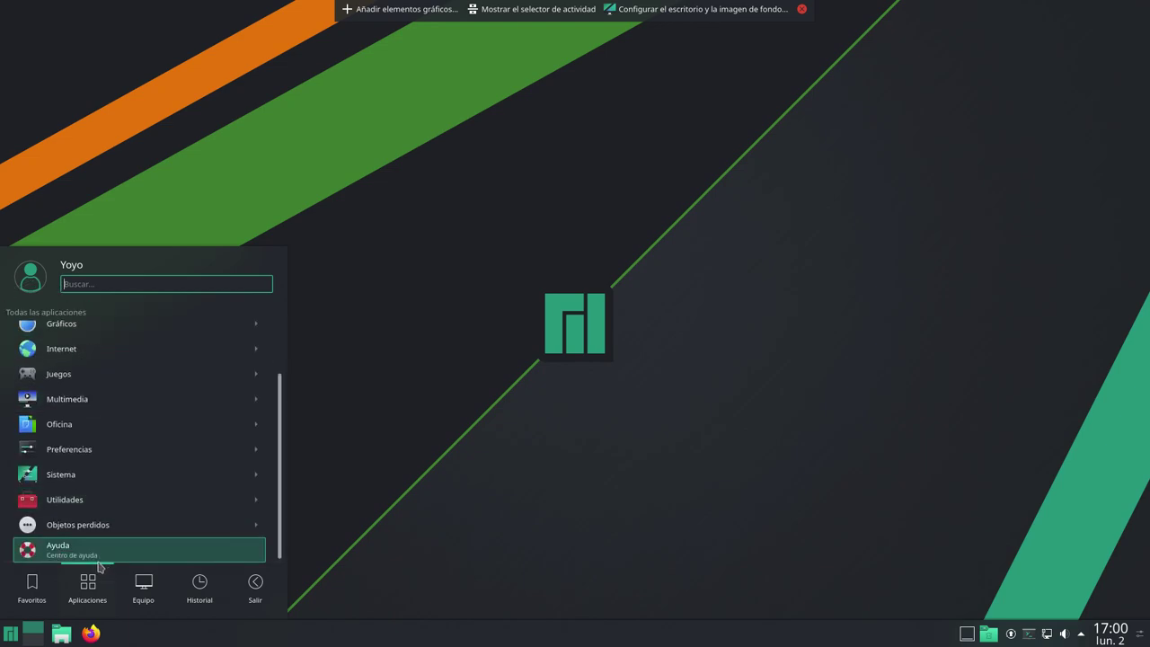
# Open Centro de información from the launcher's Equipo section and move its window towards the middle of the desktop
pyautogui.click(146, 584)
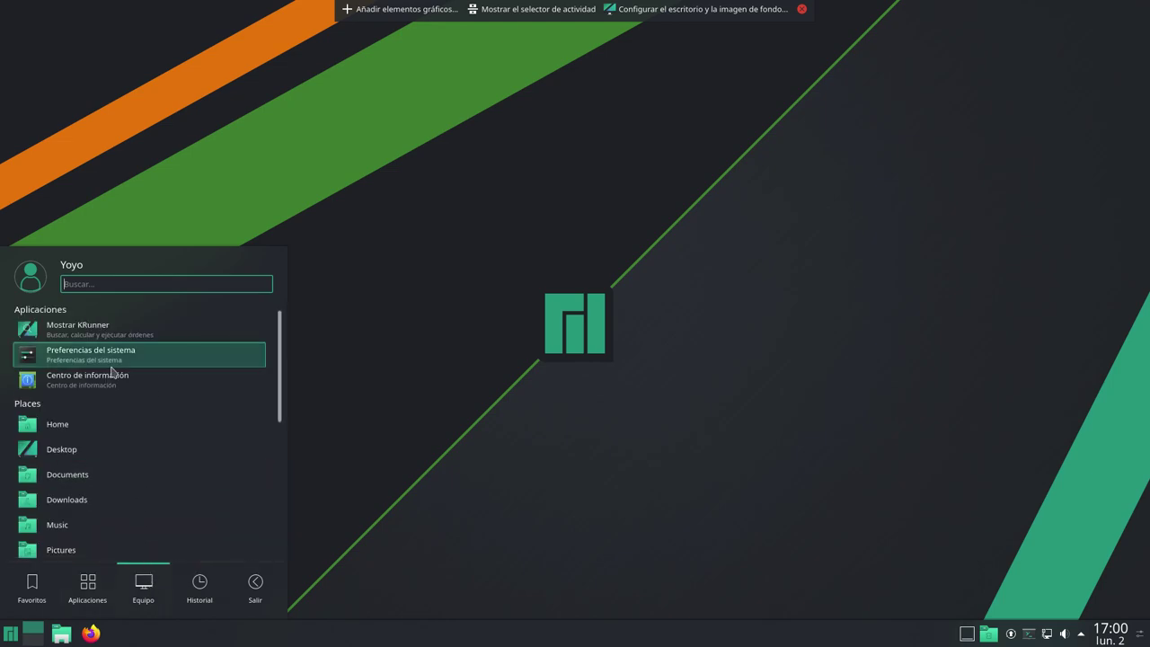
pyautogui.click(105, 384)
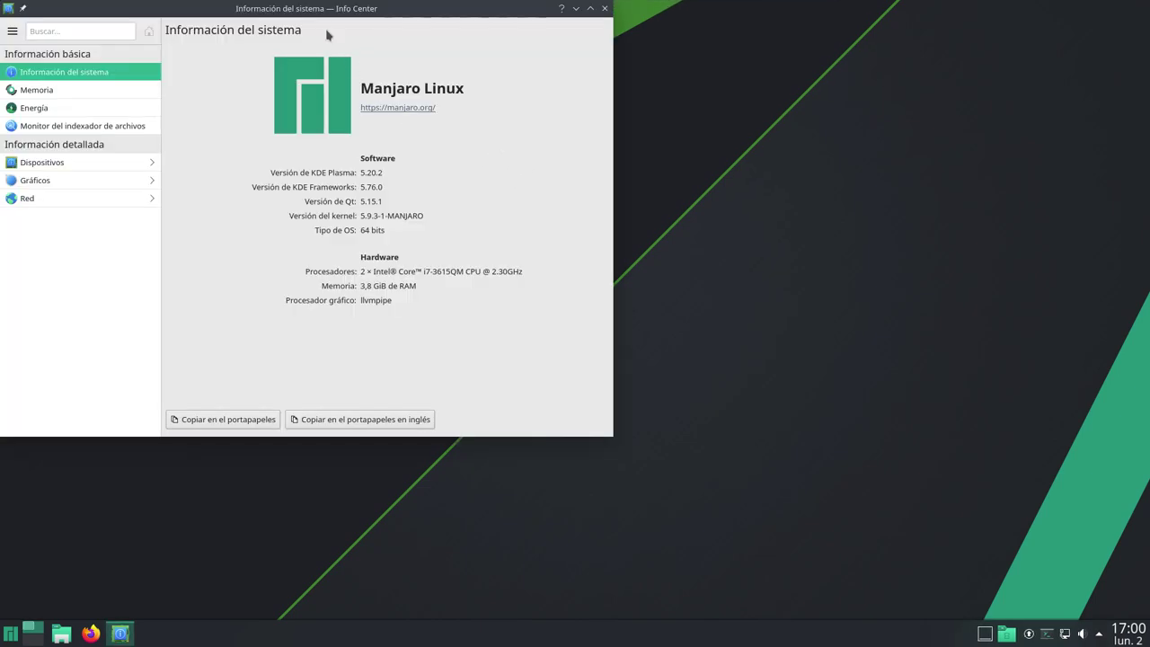
pyautogui.moveTo(320, 10); pyautogui.dragTo(489, 74)
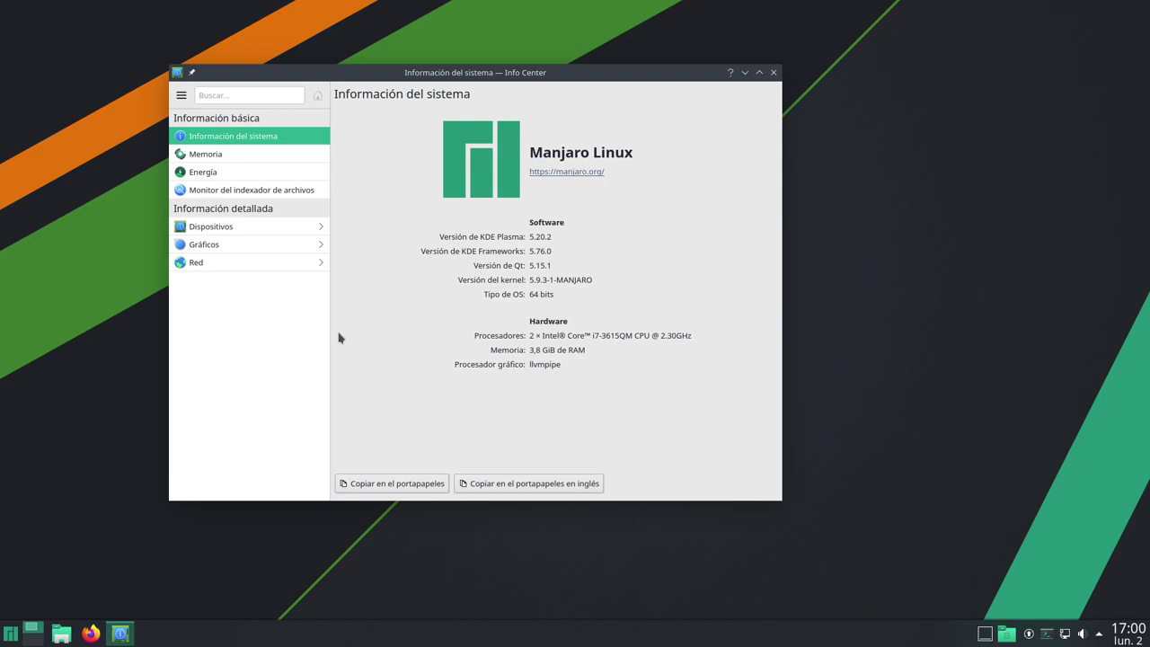
# View the Memoria page in Info Center, enlarging and repositioning the window, and close Info Center
pyautogui.click(238, 156)
pyautogui.moveTo(784, 501); pyautogui.dragTo(1088, 565)
pyautogui.click(686, 71)
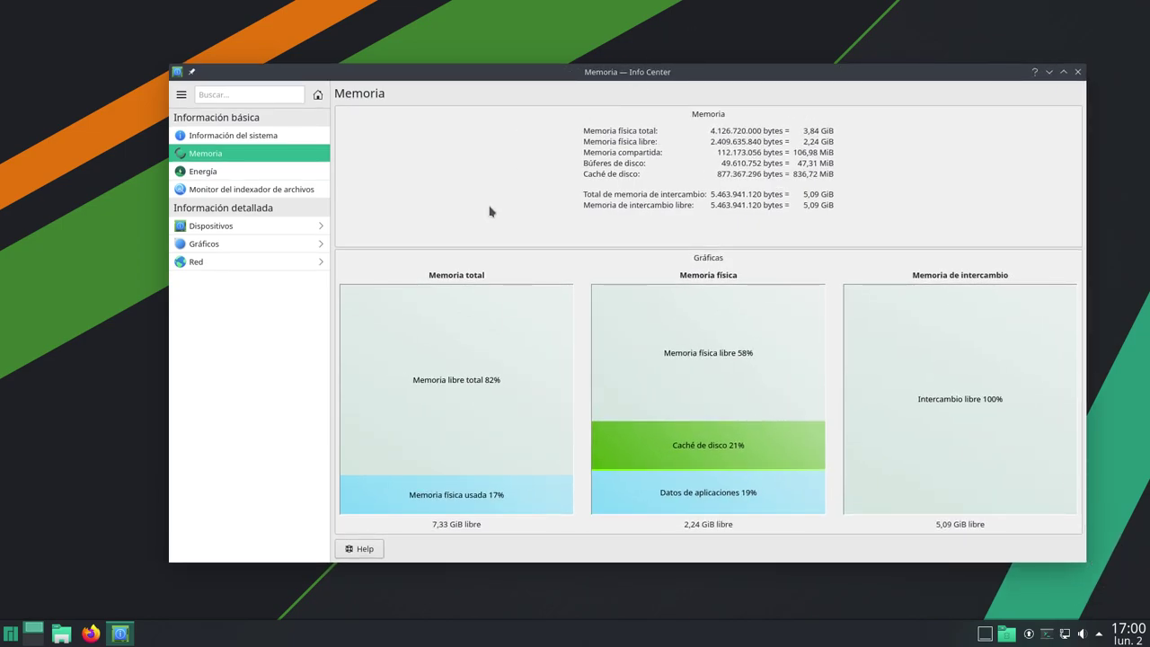
pyautogui.moveTo(643, 74); pyautogui.dragTo(615, 68)
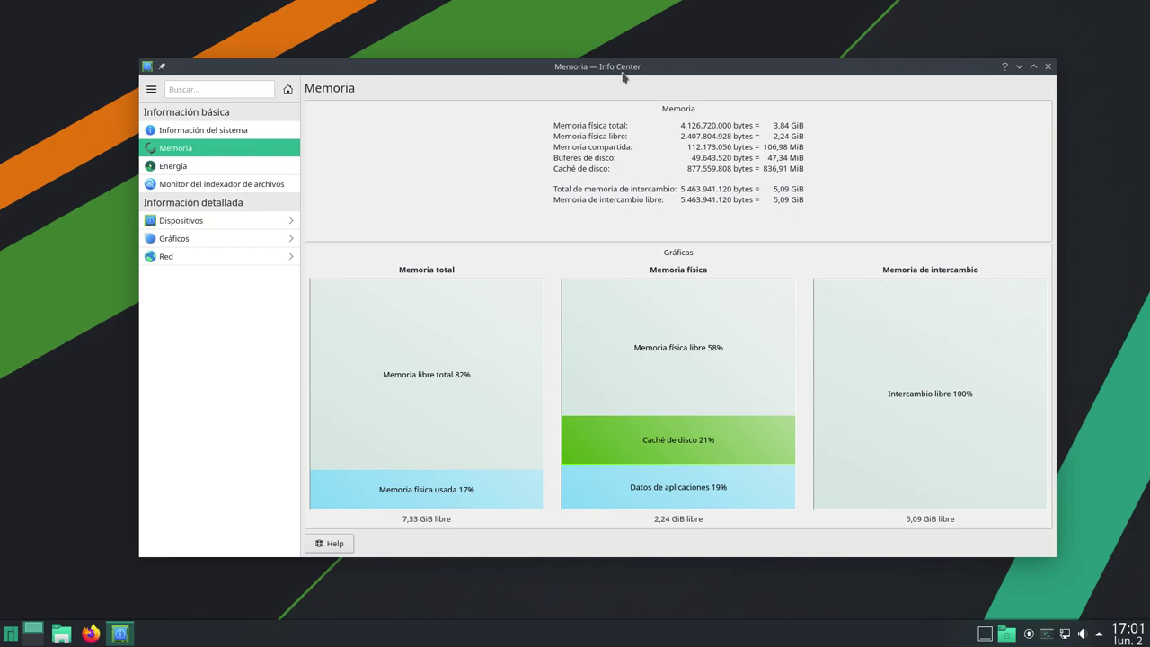
pyautogui.moveTo(599, 69); pyautogui.dragTo(594, 27)
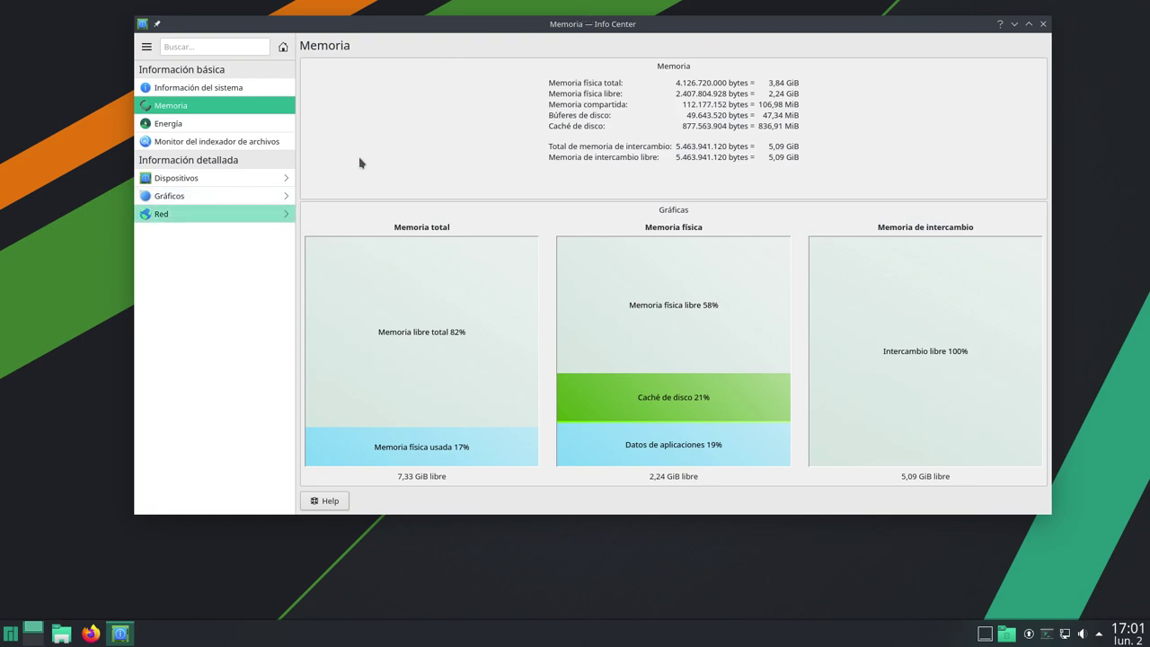
pyautogui.click(1043, 23)
# Reopen the application launcher and look over its Equipo and Historial sections
pyautogui.click(7, 634)
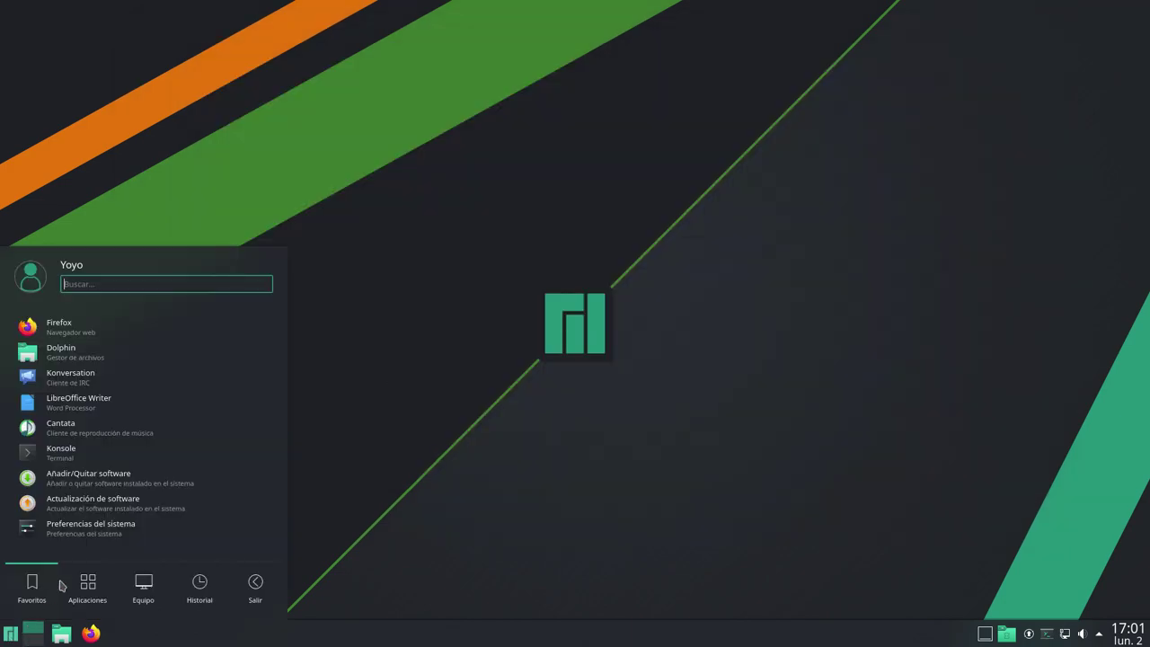
pyautogui.click(145, 586)
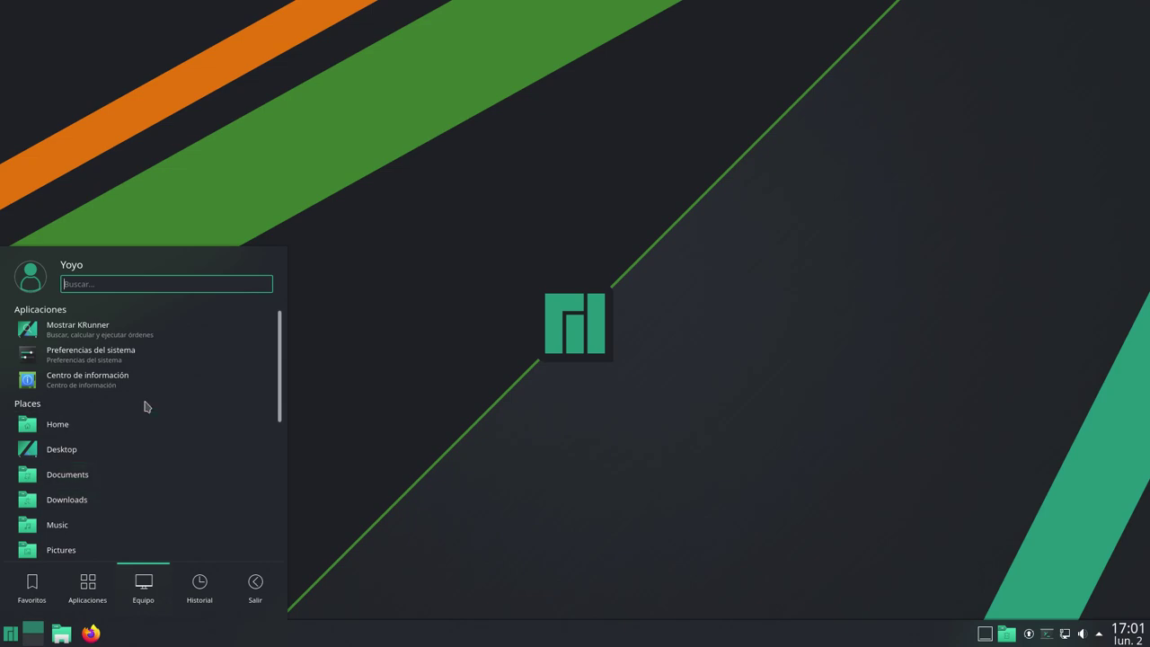
pyautogui.click(193, 585)
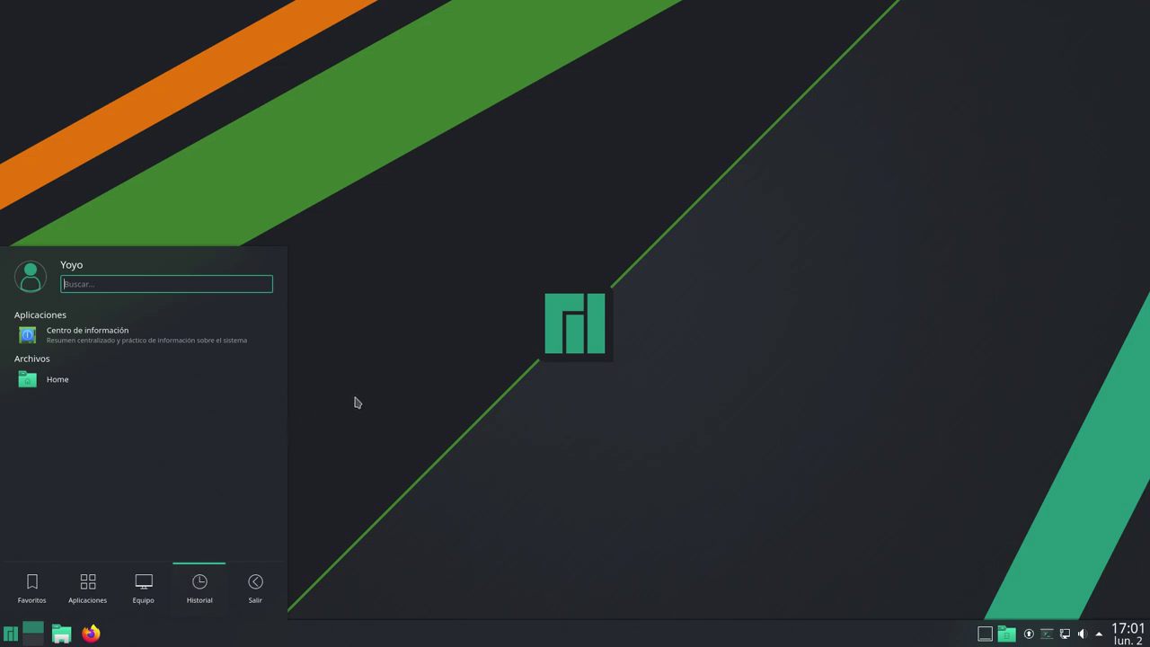
# Open Preferencias del sistema from the launcher's Favoritos, shrink its window and move it towards the middle of the desktop
pyautogui.click(393, 373)
pyautogui.click(10, 634)
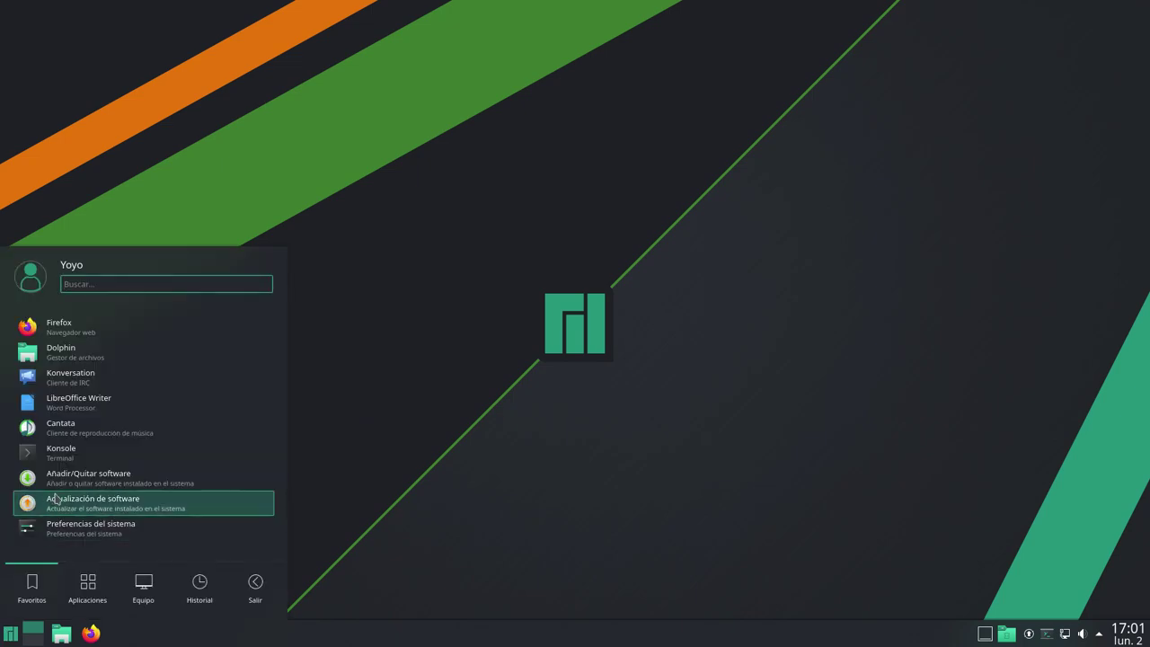
pyautogui.click(362, 440)
pyautogui.click(10, 637)
pyautogui.click(106, 528)
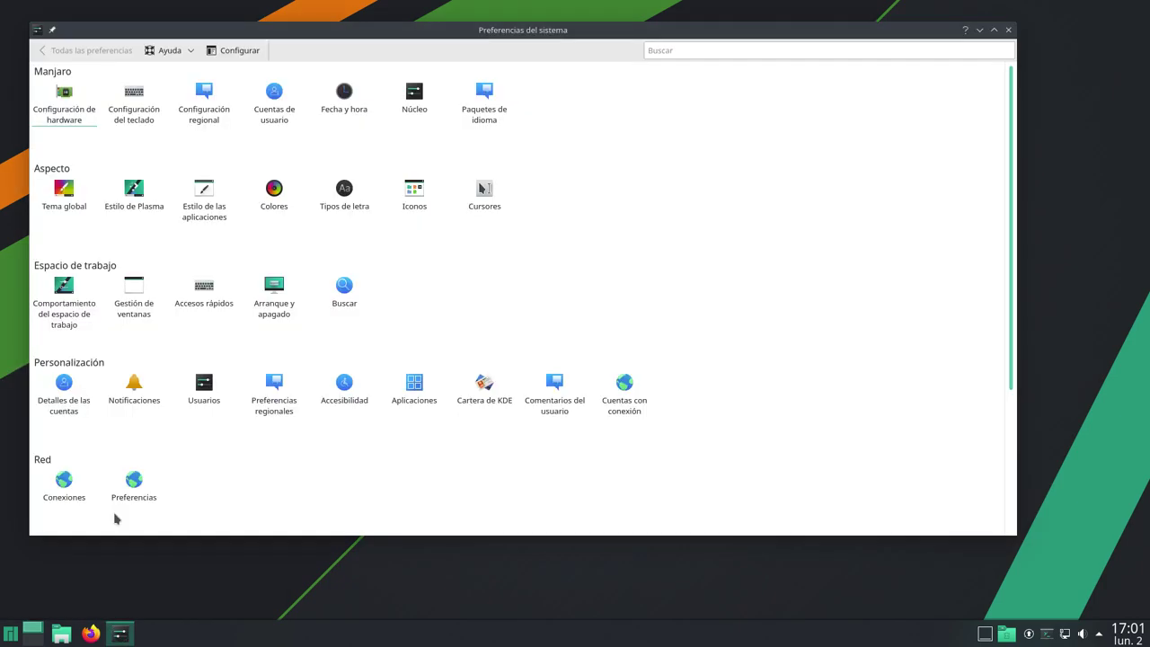
pyautogui.moveTo(368, 36); pyautogui.dragTo(438, 34)
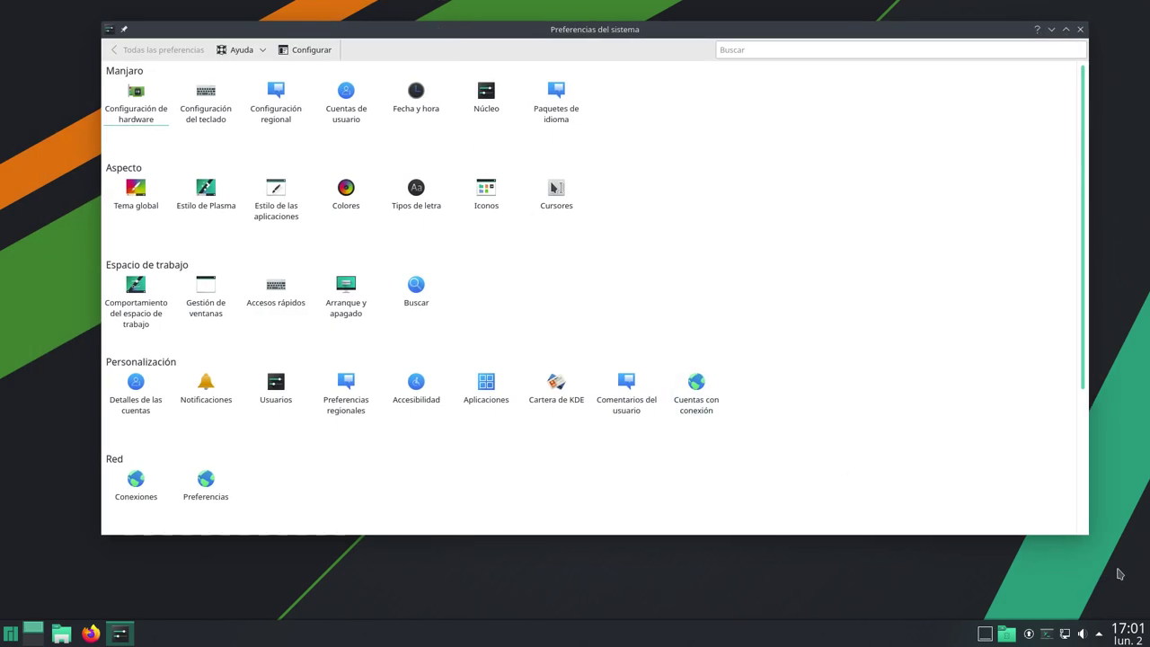
pyautogui.moveTo(1089, 536); pyautogui.dragTo(841, 504)
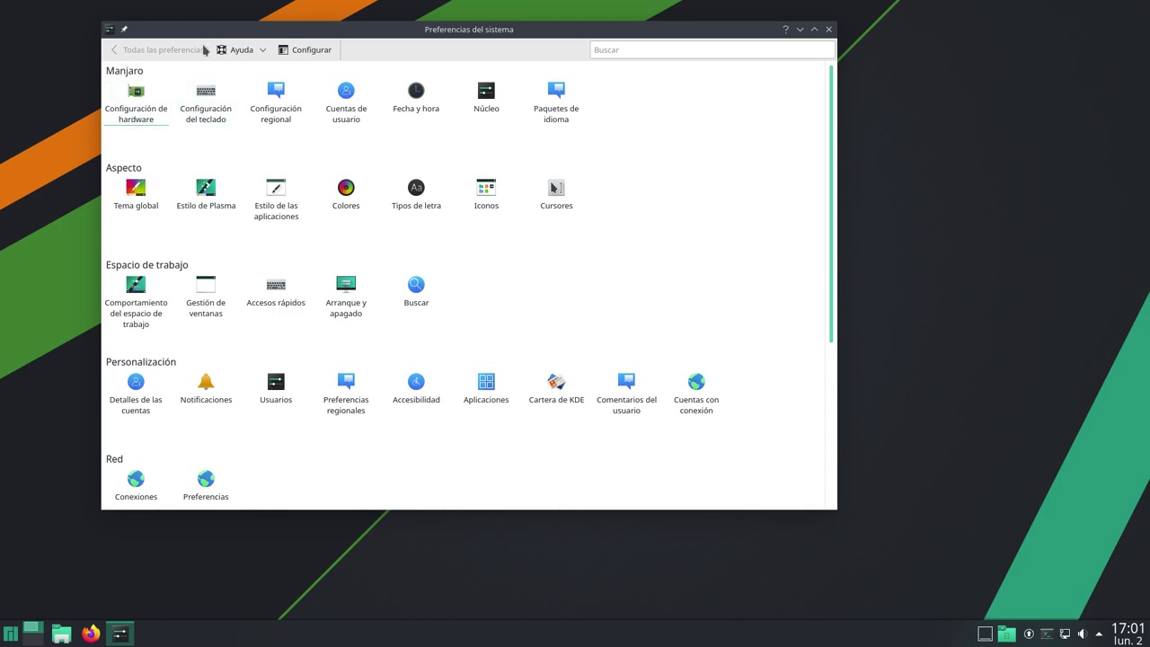
pyautogui.moveTo(269, 30); pyautogui.dragTo(387, 49)
# Switch Preferencias del sistema to Vista de barra lateral, and reposition and enlarge its window to fill most of the desktop
pyautogui.click(423, 69)
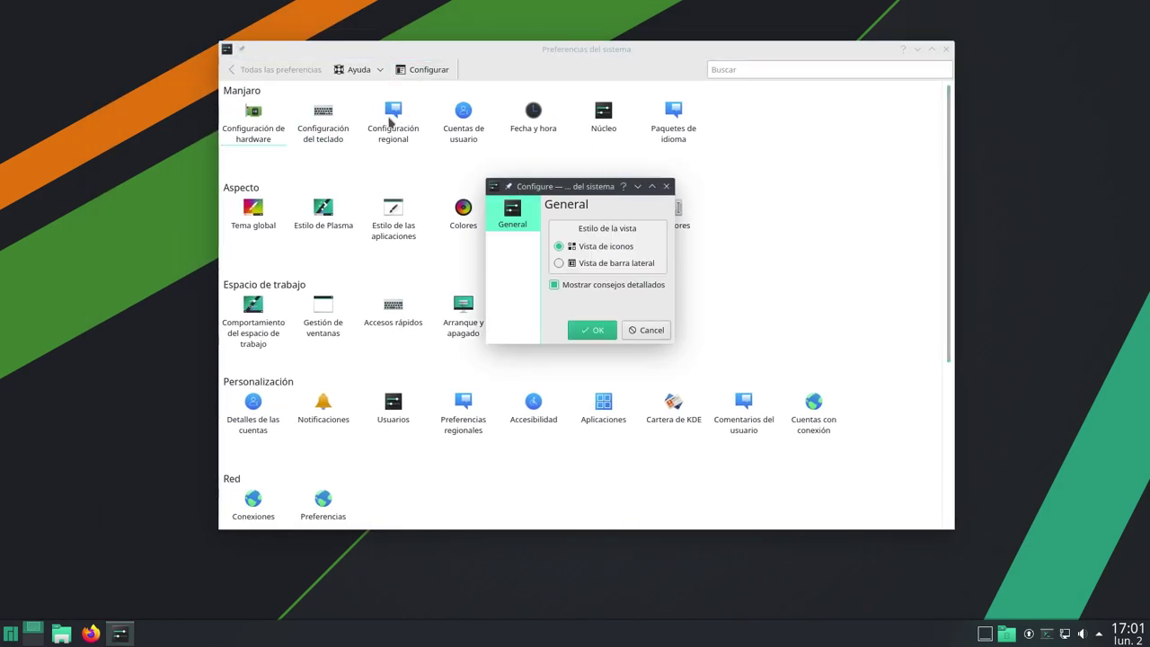
pyautogui.click(617, 263)
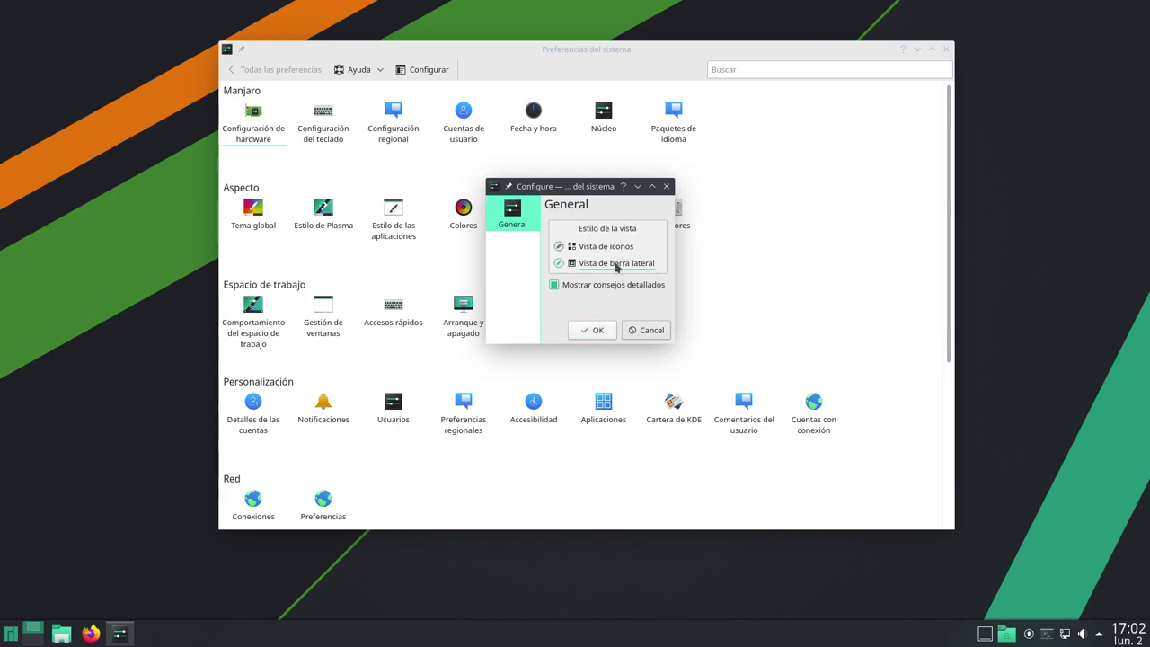
pyautogui.click(592, 330)
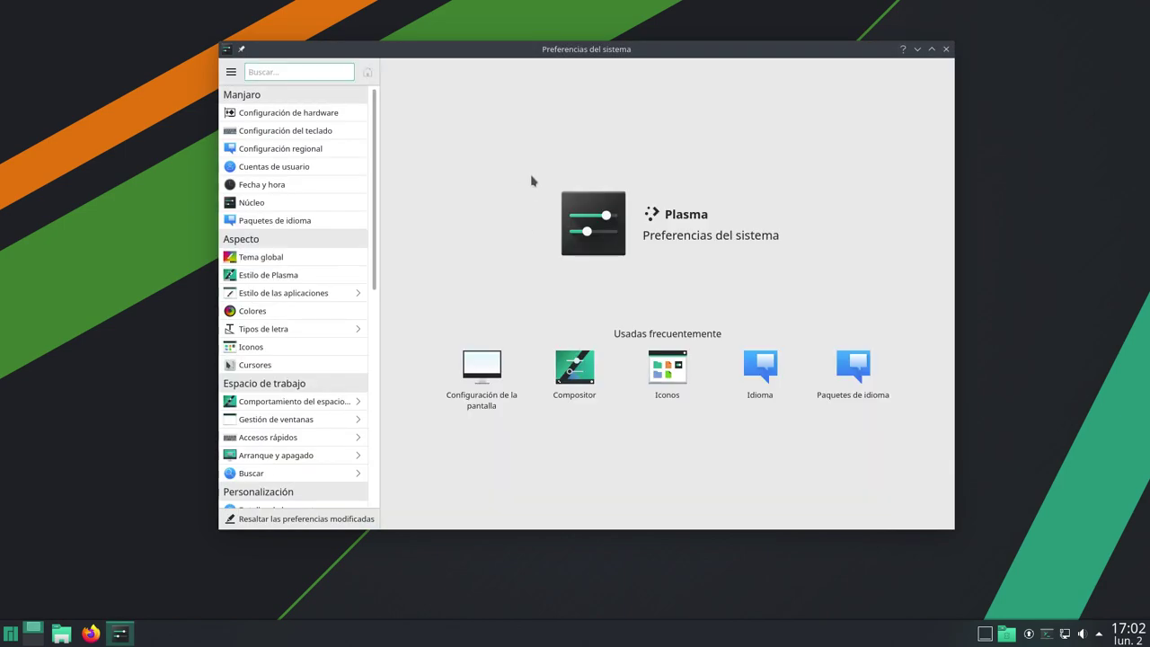
pyautogui.moveTo(423, 44); pyautogui.dragTo(289, 27)
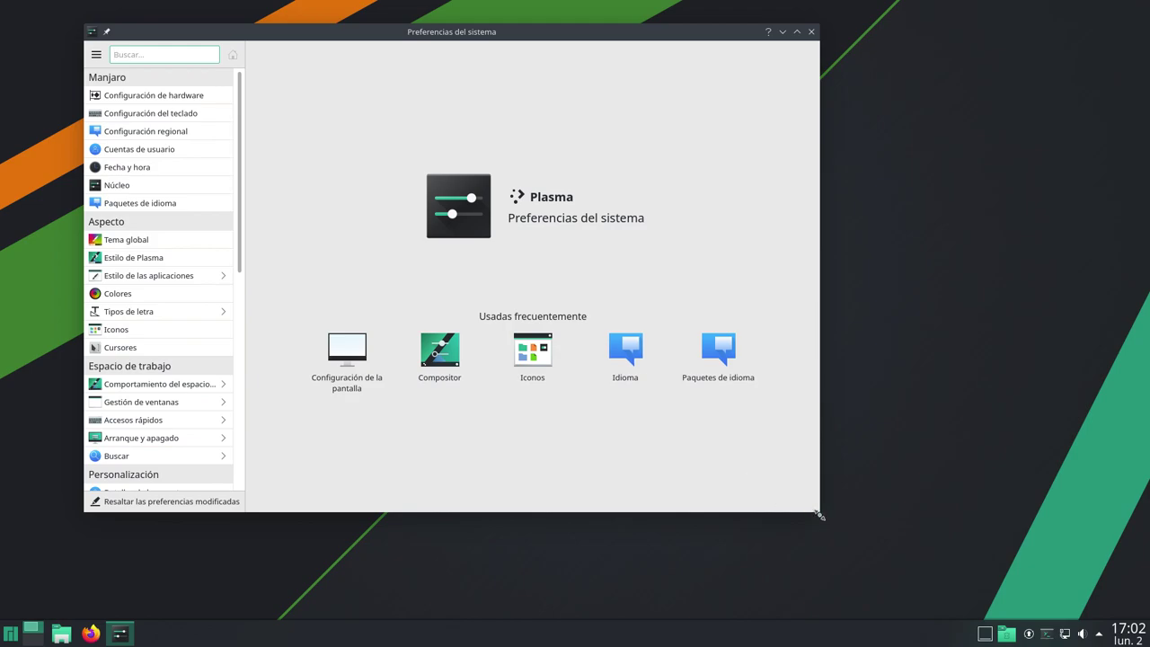
pyautogui.moveTo(819, 513); pyautogui.dragTo(1120, 600)
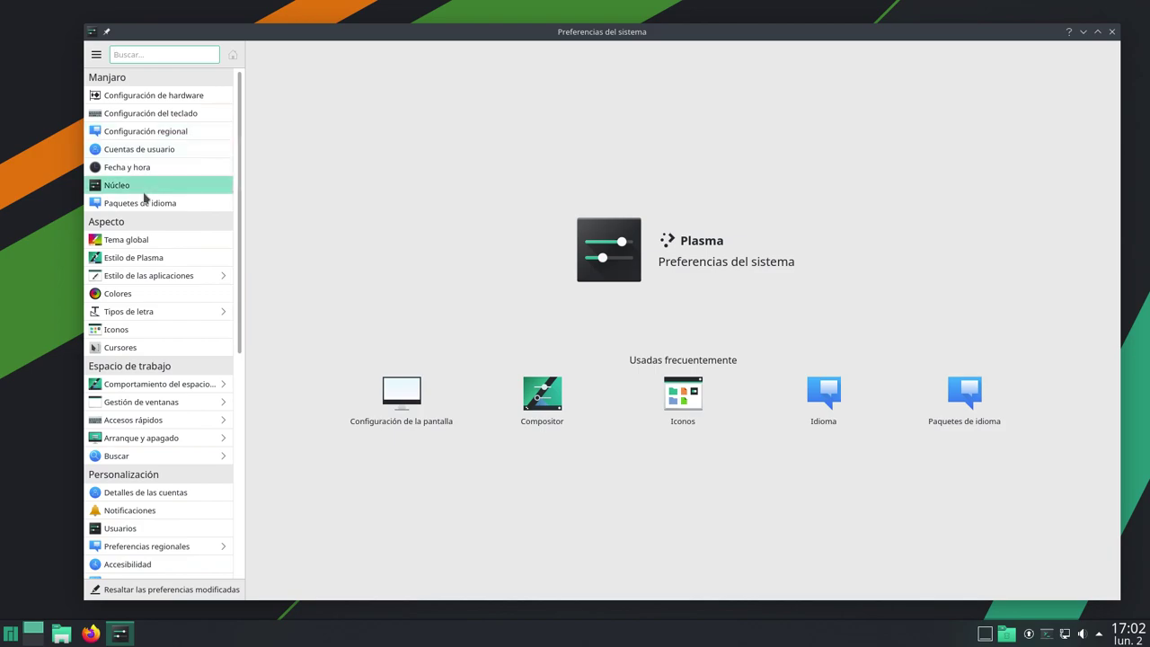
# Set the view style of Preferencias del sistema back to Vista de iconos
pyautogui.click(96, 55)
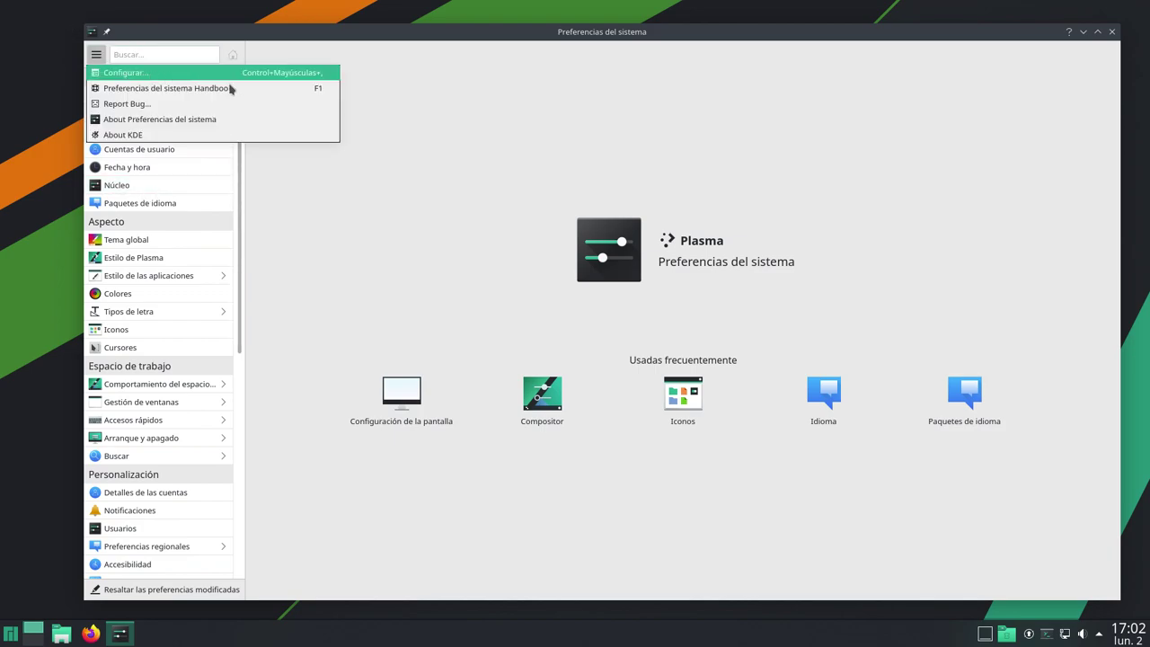
pyautogui.click(151, 76)
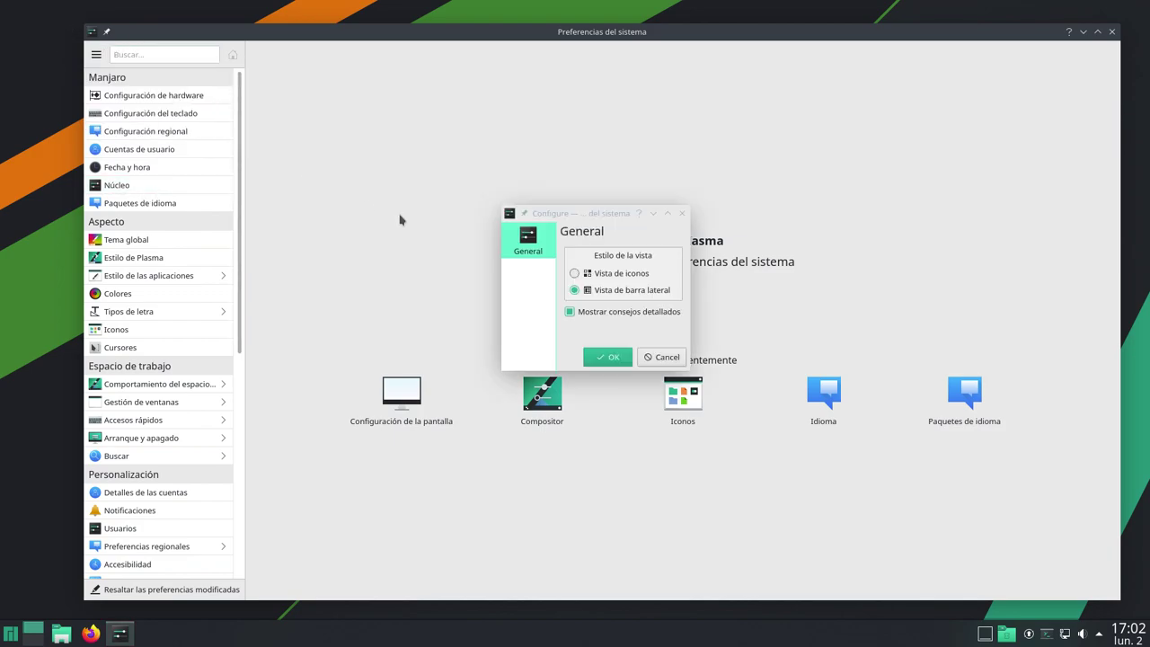
pyautogui.click(620, 275)
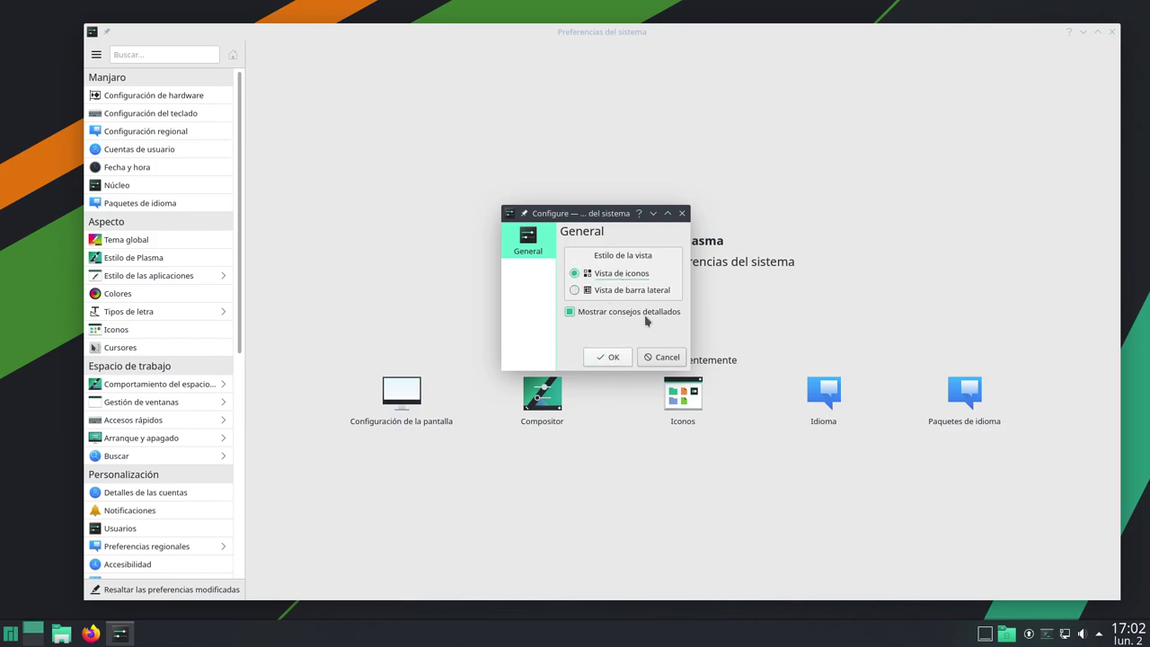
pyautogui.click(611, 357)
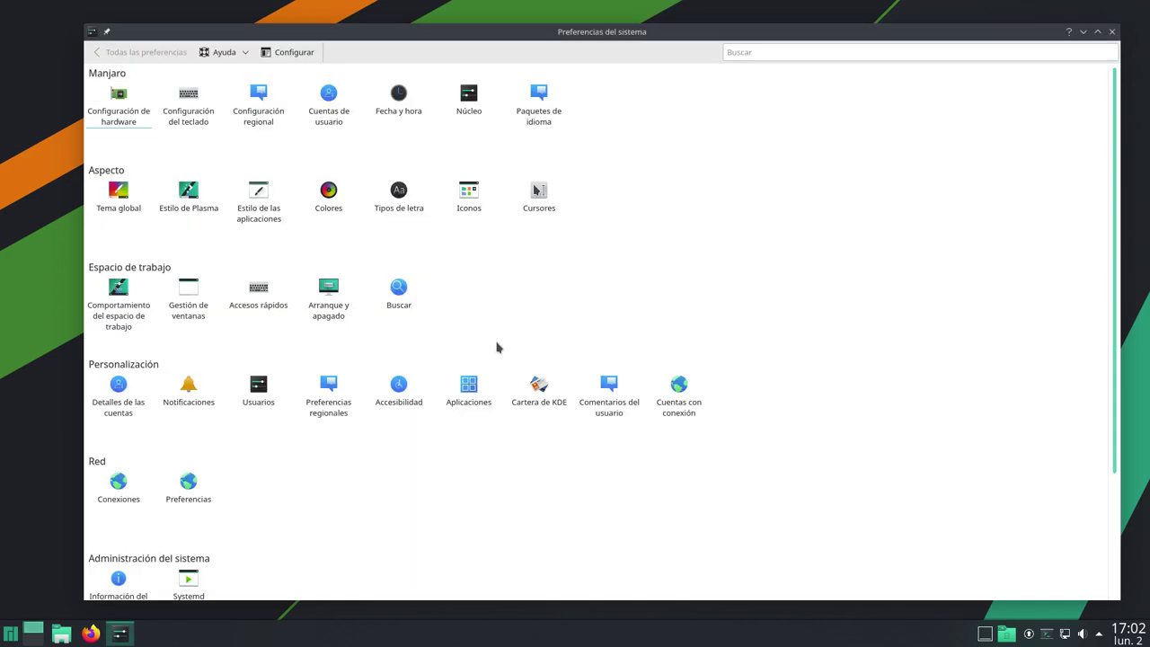
# View the Configuración de hardware and Configuración regional pages, and return to the full list of settings
pyautogui.click(121, 106)
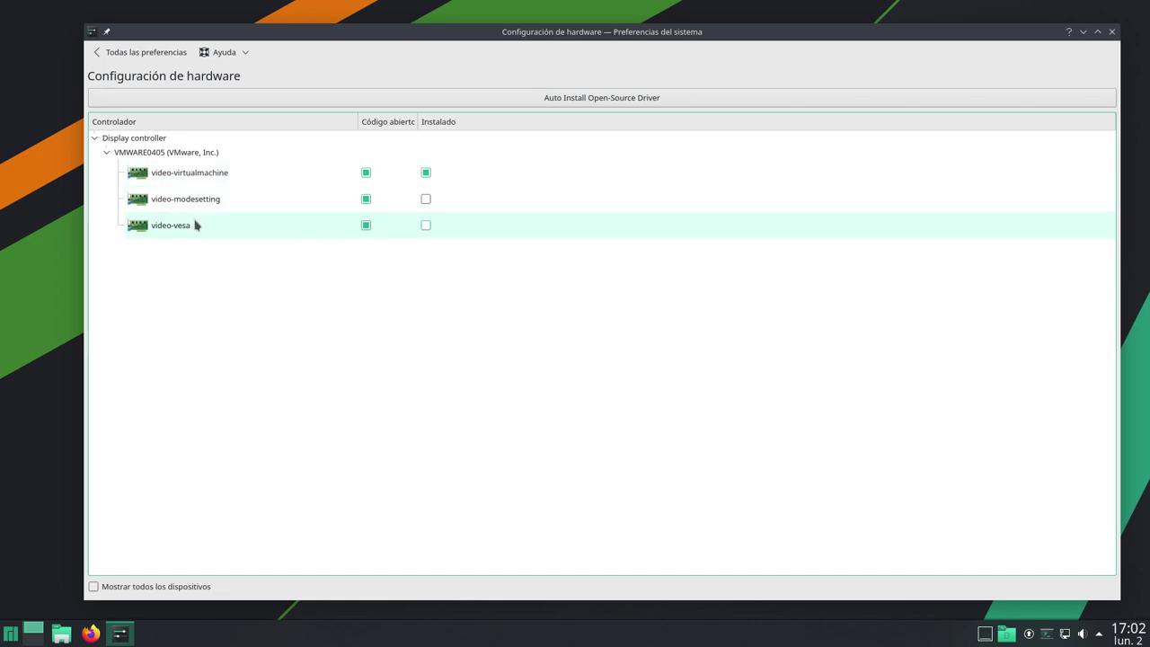
pyautogui.click(126, 52)
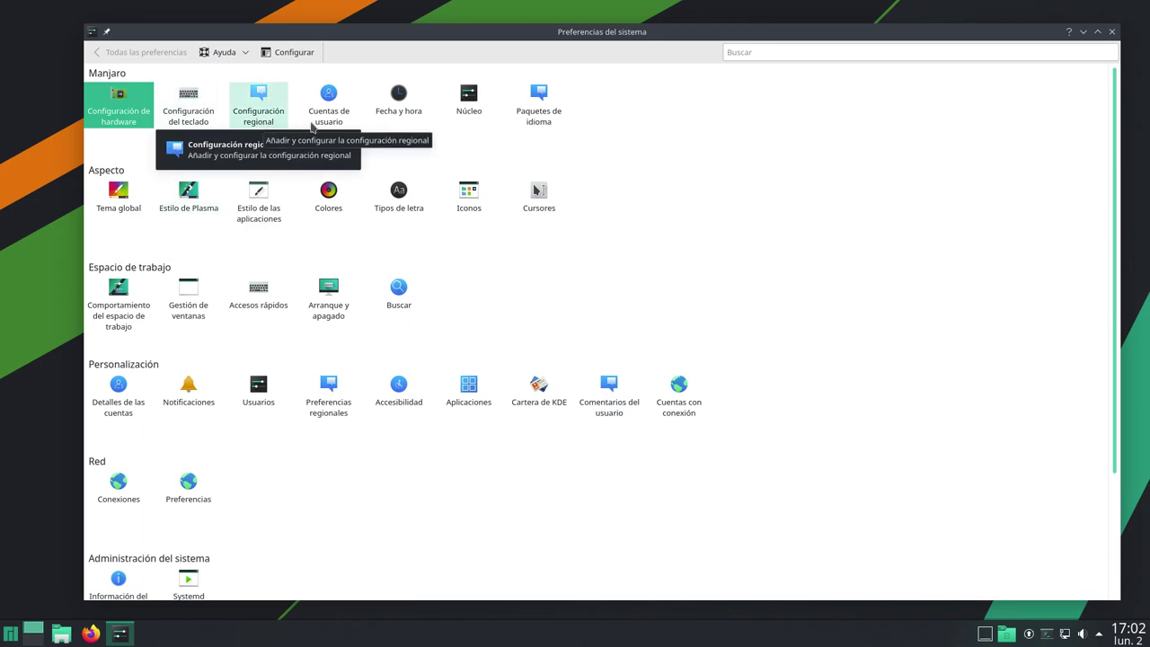
pyautogui.click(267, 108)
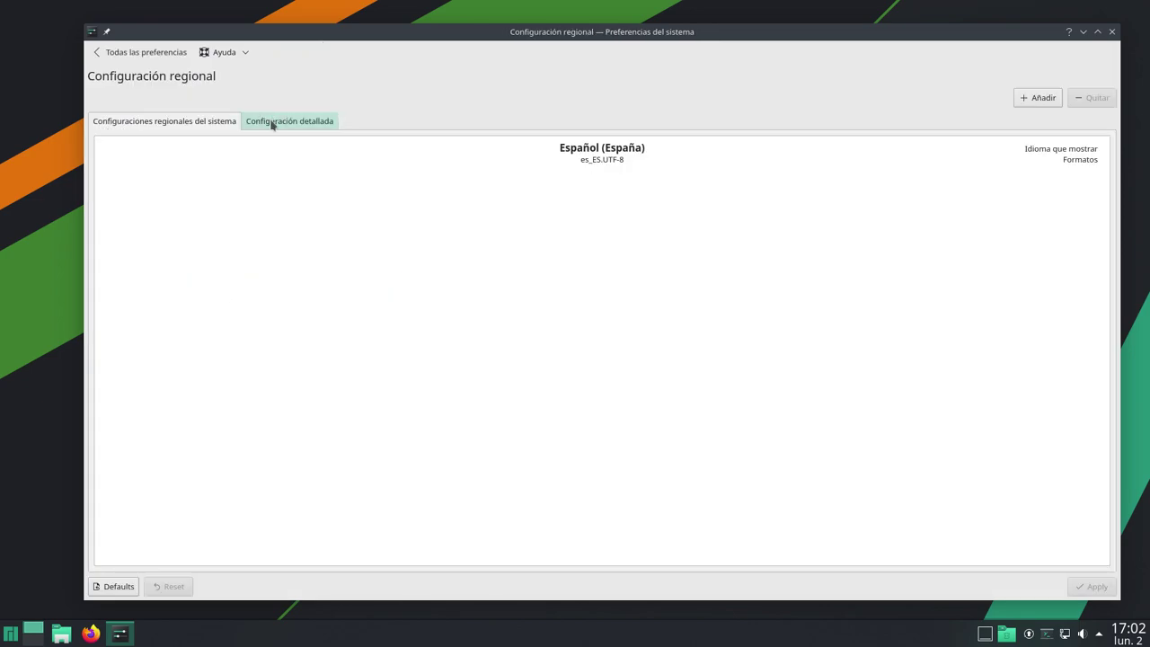
pyautogui.click(97, 53)
# View the personal account in Cuentas de usuario, look at its image file chooser without picking a picture, and return to all settings
pyautogui.click(327, 129)
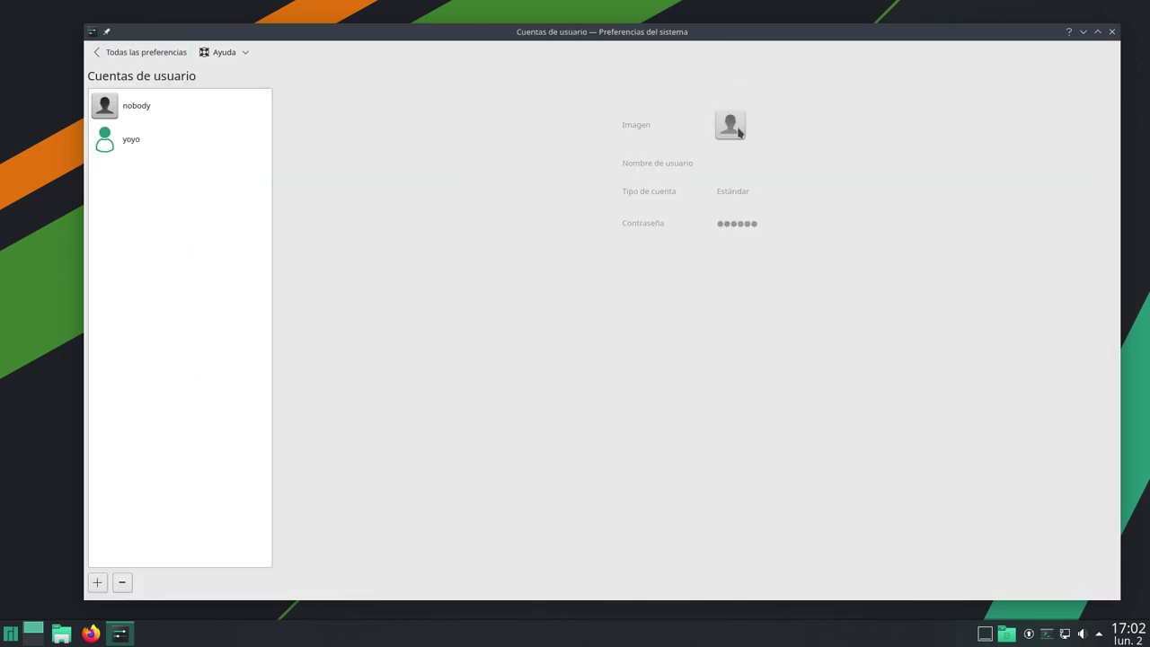
pyautogui.click(208, 150)
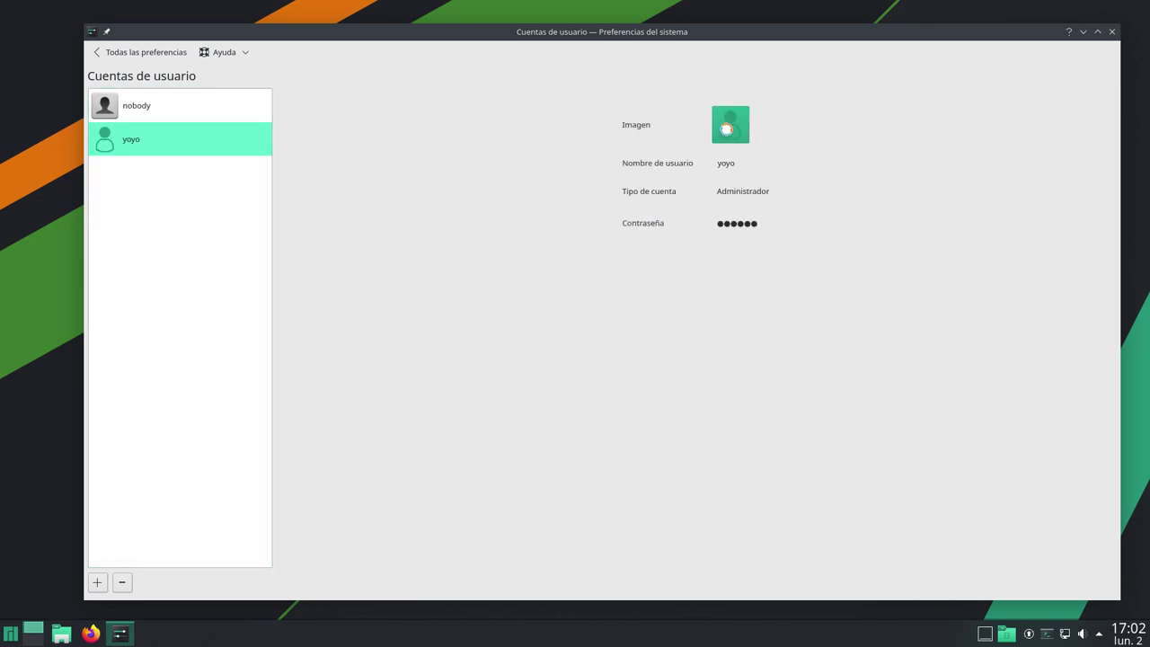
pyautogui.click(726, 130)
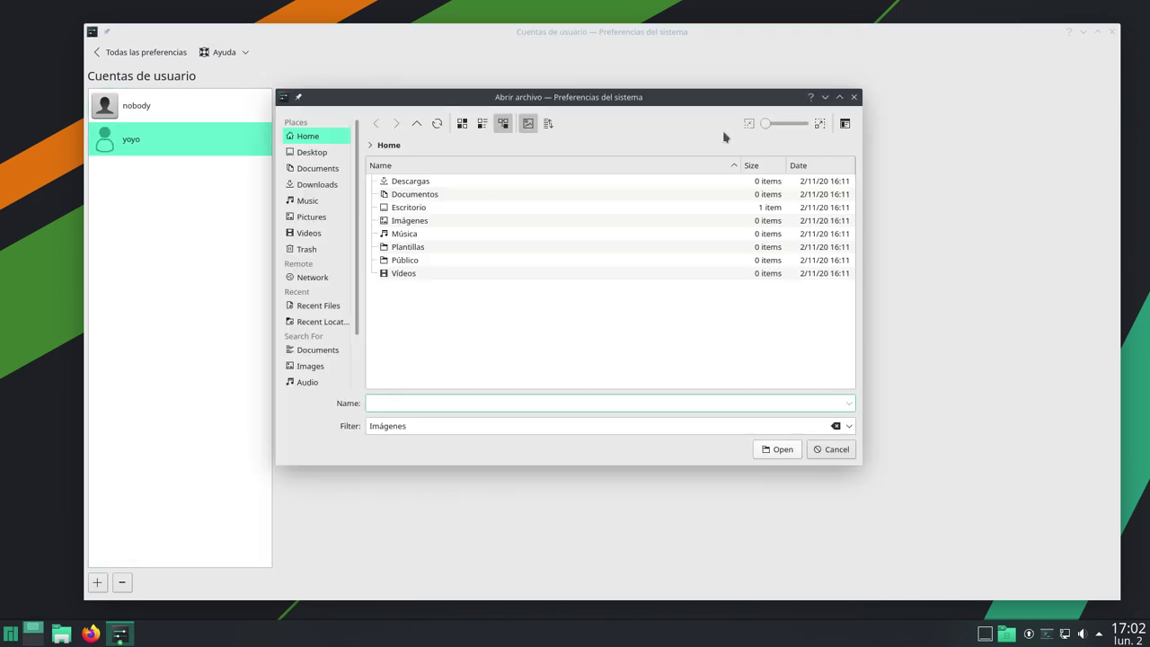
pyautogui.click(832, 449)
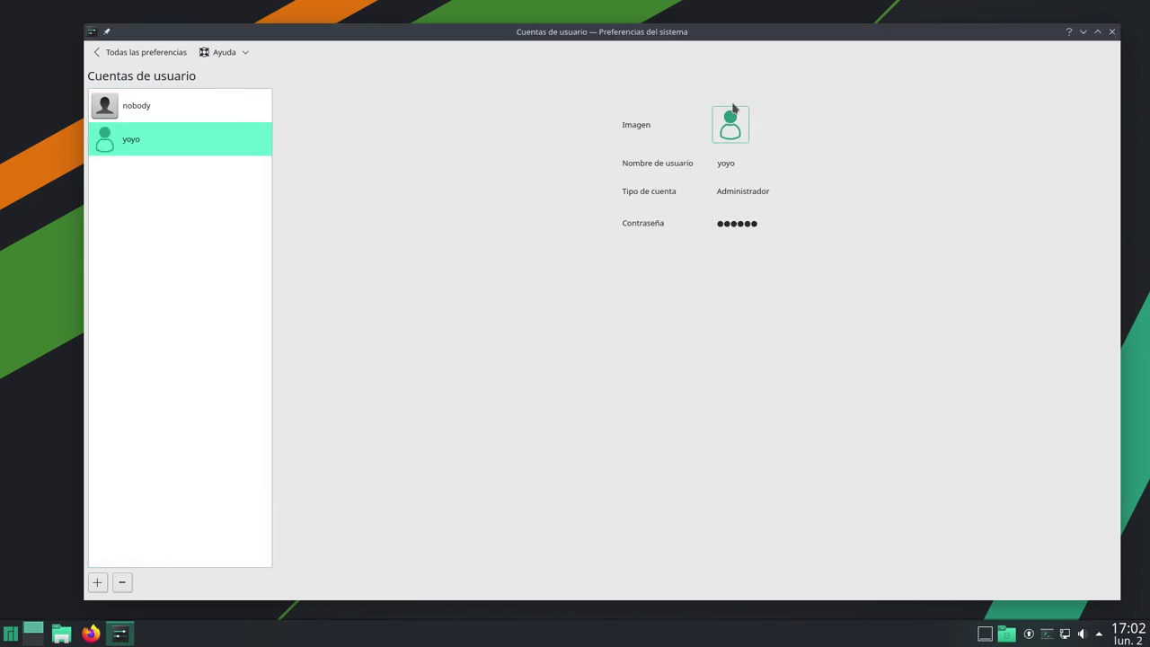
pyautogui.click(115, 59)
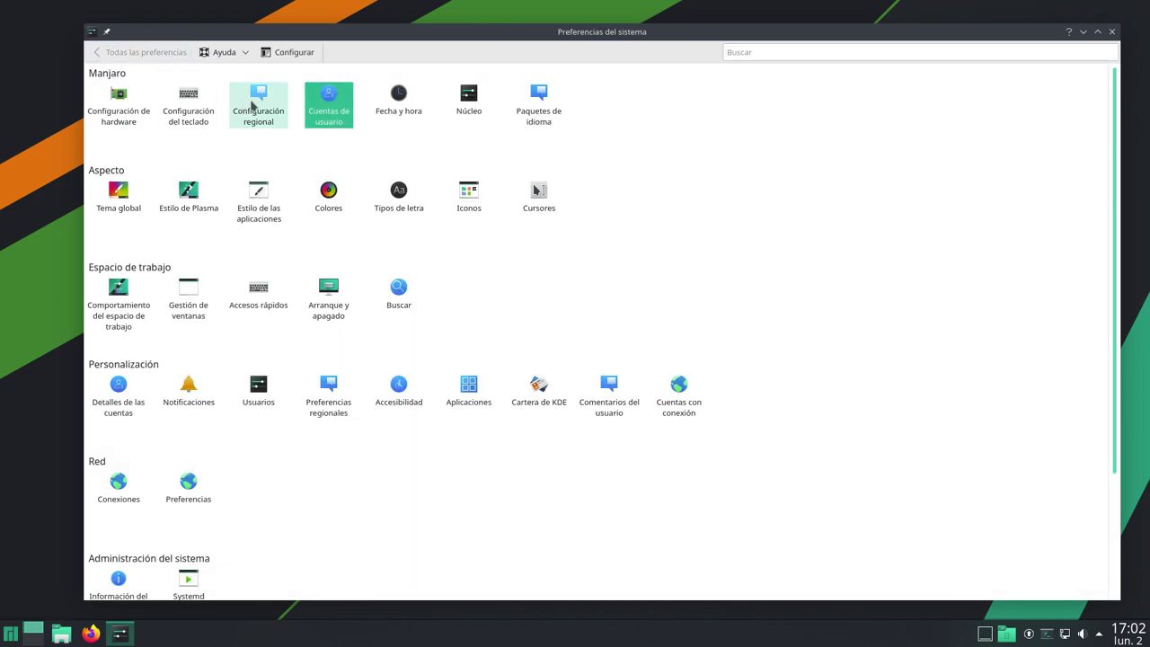
# View the kernel list in Núcleo and the available packages in Paquetes de idioma, and return to all settings
pyautogui.click(475, 101)
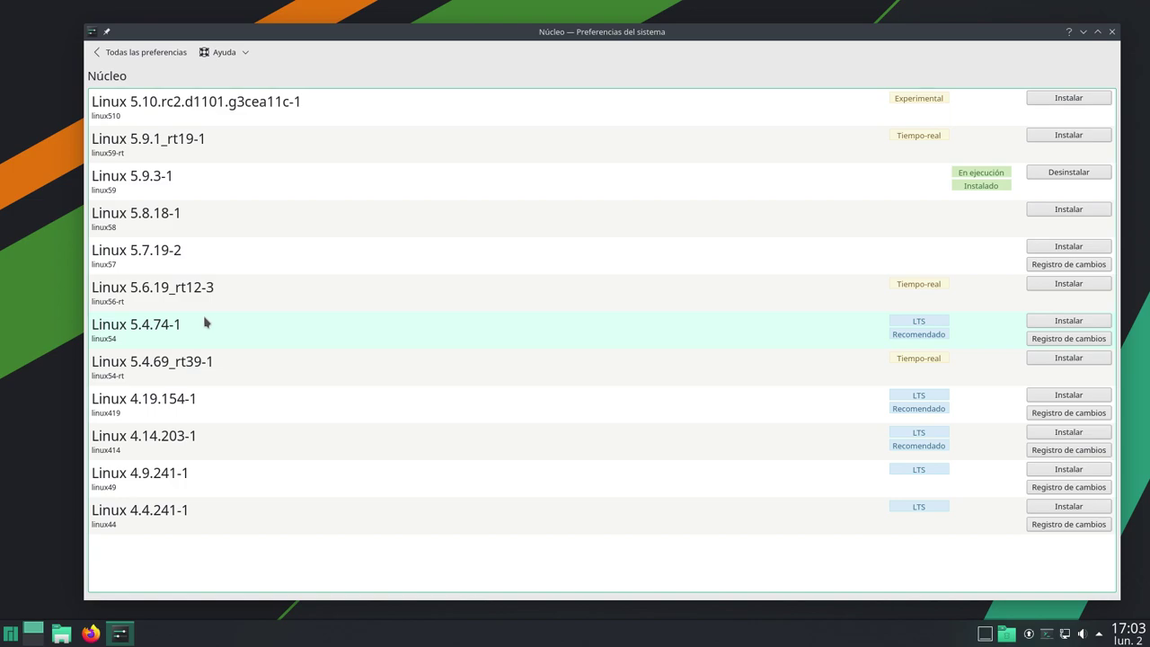
pyautogui.click(103, 54)
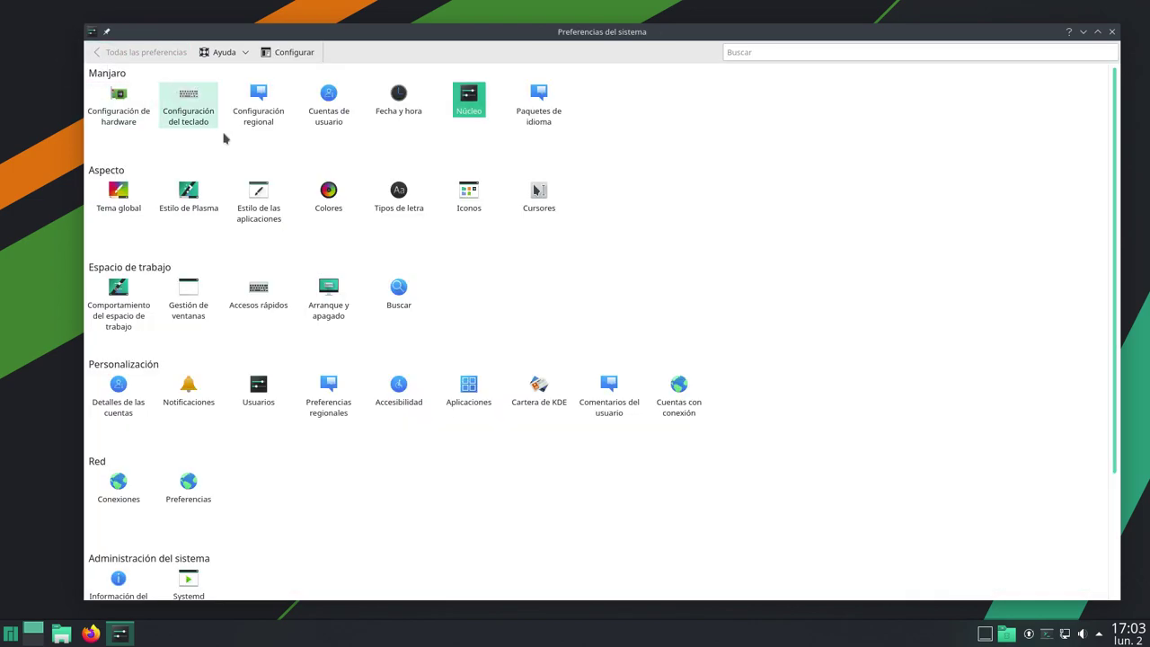
pyautogui.click(532, 99)
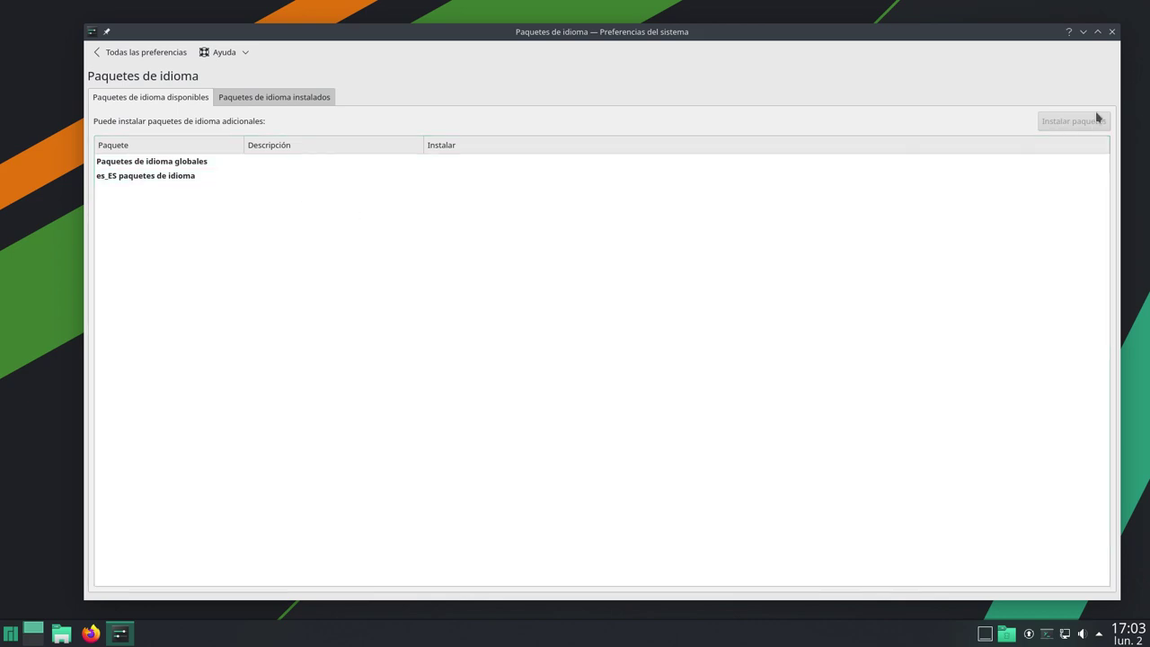
pyautogui.click(139, 53)
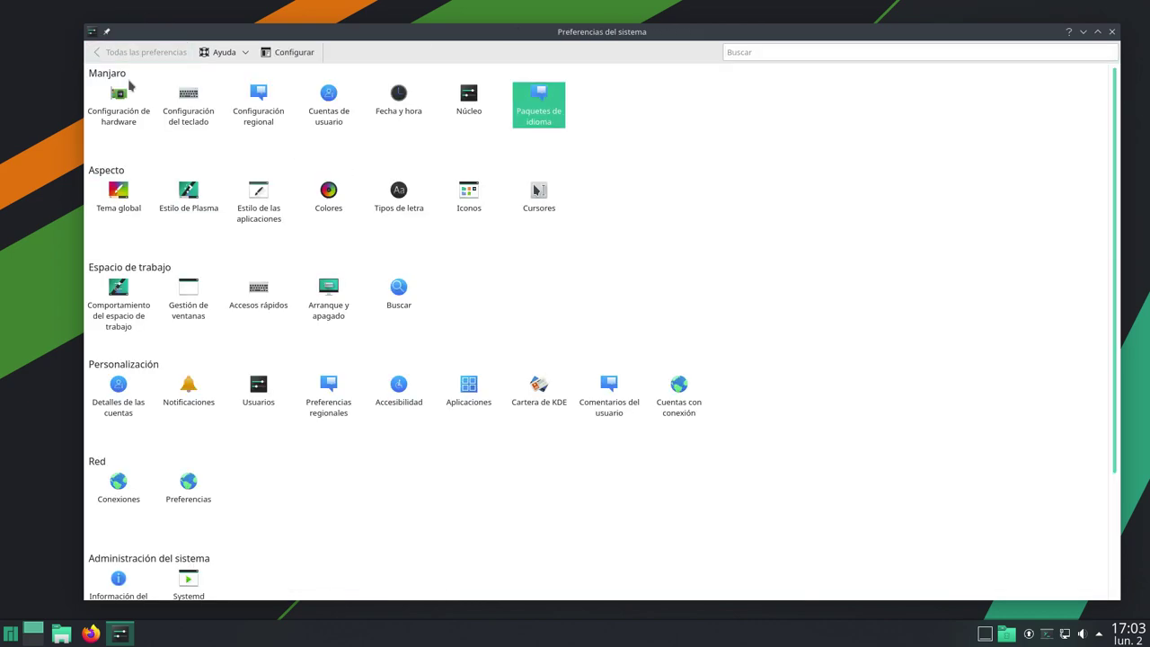
# View the Tema global page, shrinking and repositioning the window, and return to all settings
pyautogui.click(116, 198)
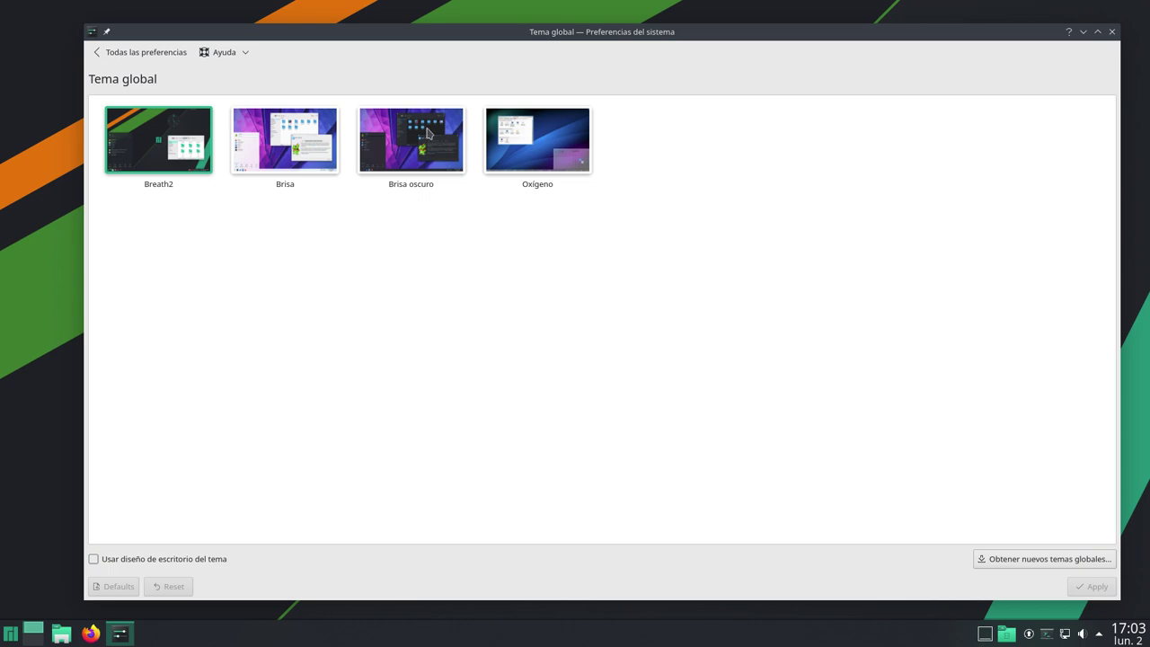
pyautogui.moveTo(477, 33); pyautogui.dragTo(447, 17)
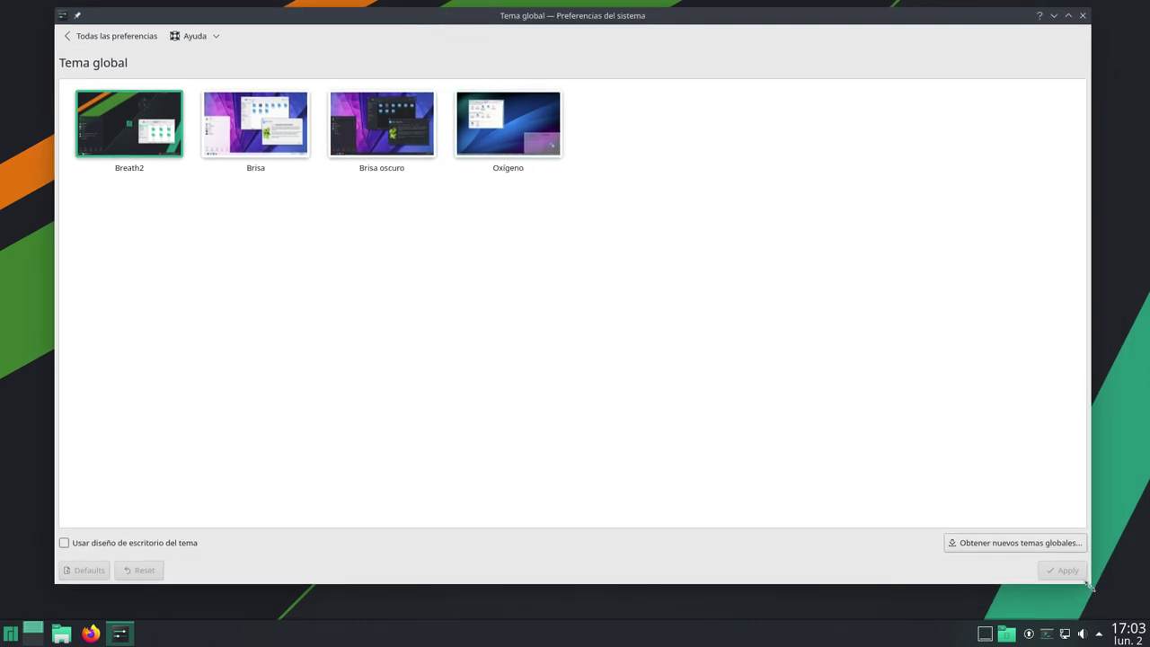
pyautogui.moveTo(1091, 588); pyautogui.dragTo(909, 530)
pyautogui.moveTo(377, 18); pyautogui.dragTo(549, 45)
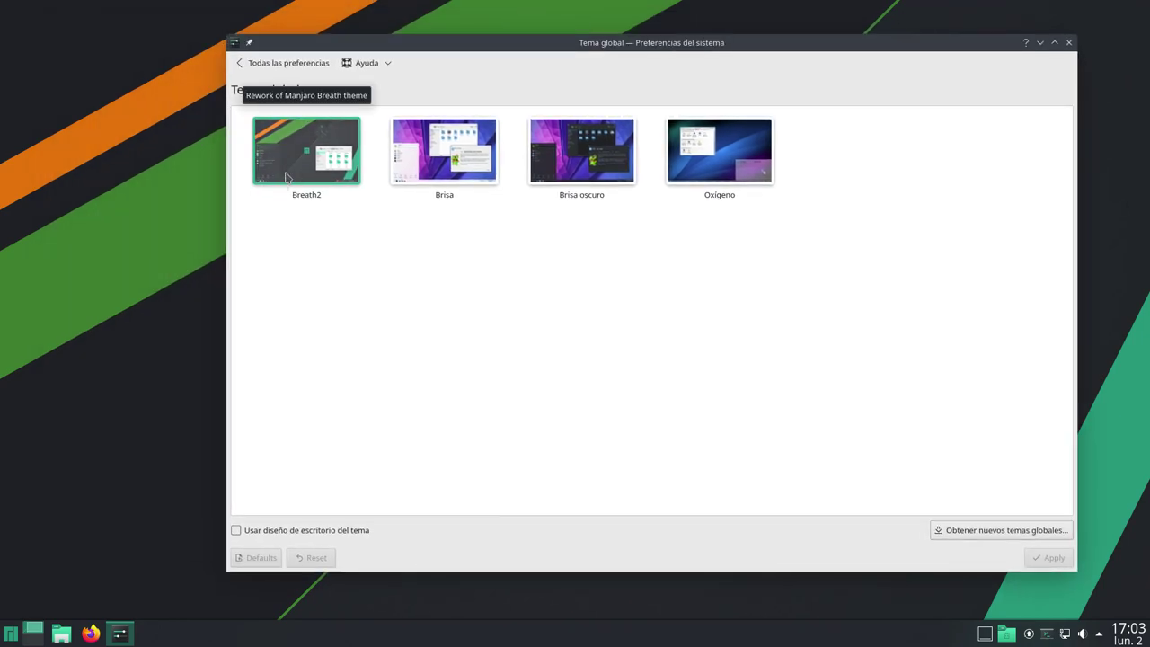
pyautogui.click(240, 63)
# Look over the Plasma styles in Estilo de Plasma and open Estilo de las aplicaciones
pyautogui.click(342, 194)
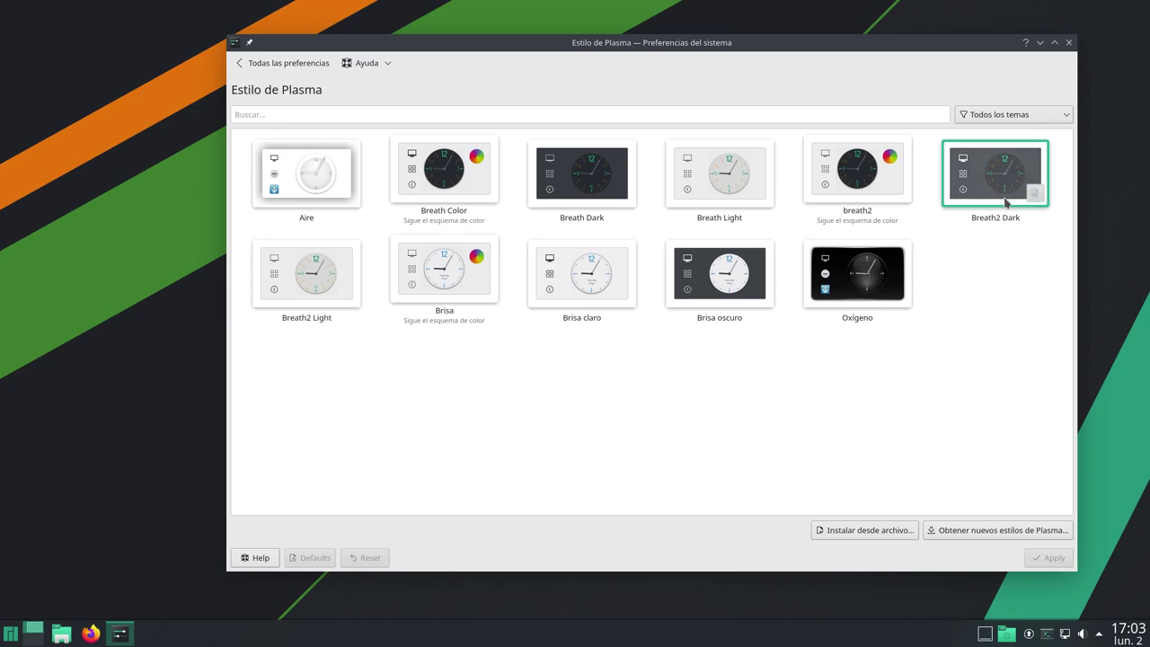
pyautogui.click(286, 63)
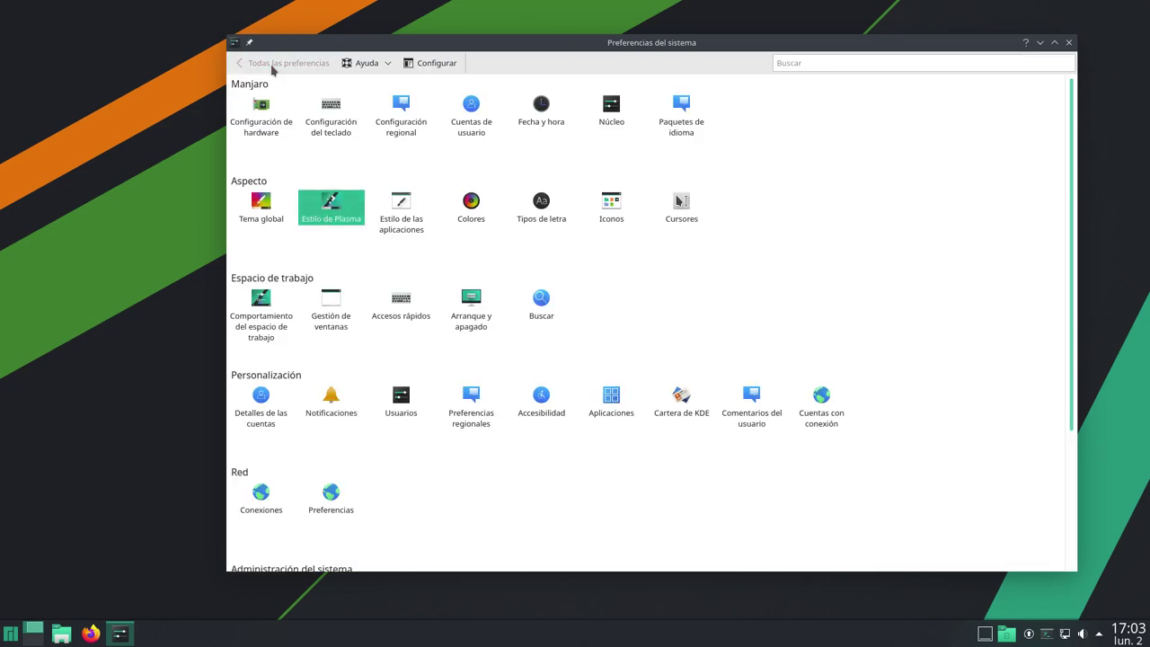
pyautogui.click(406, 208)
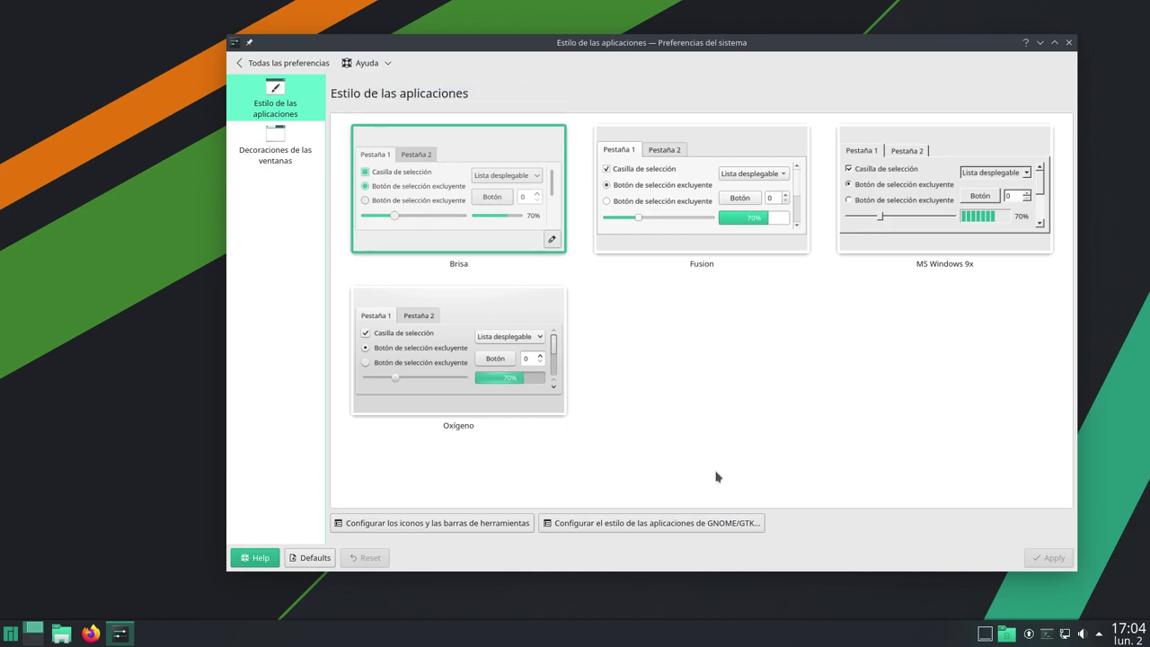
# View the Brisa decoration's options in Decoraciones de las ventanas, and return to all settings discarding the pending changes
pyautogui.click(280, 162)
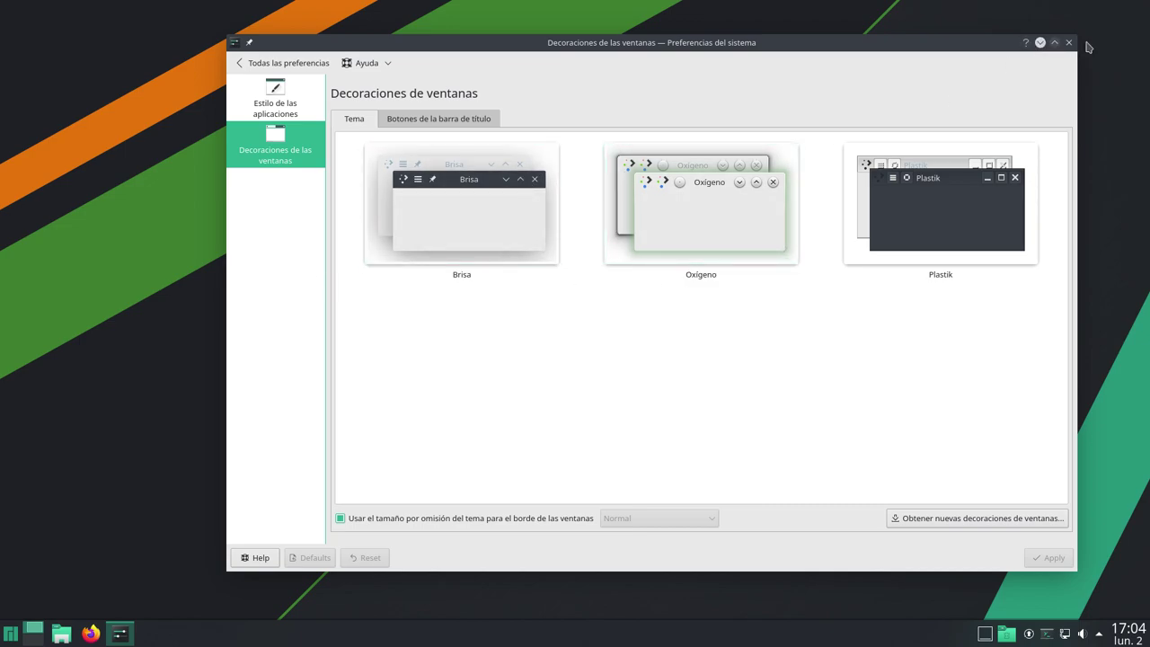
pyautogui.click(543, 251)
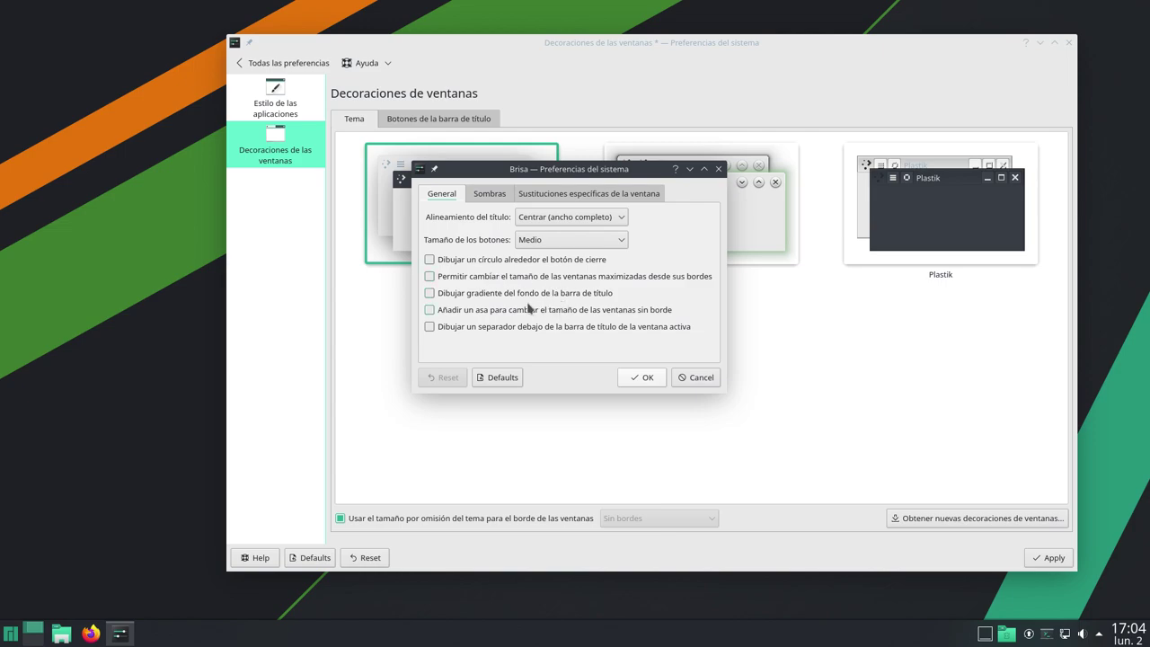
pyautogui.click(643, 378)
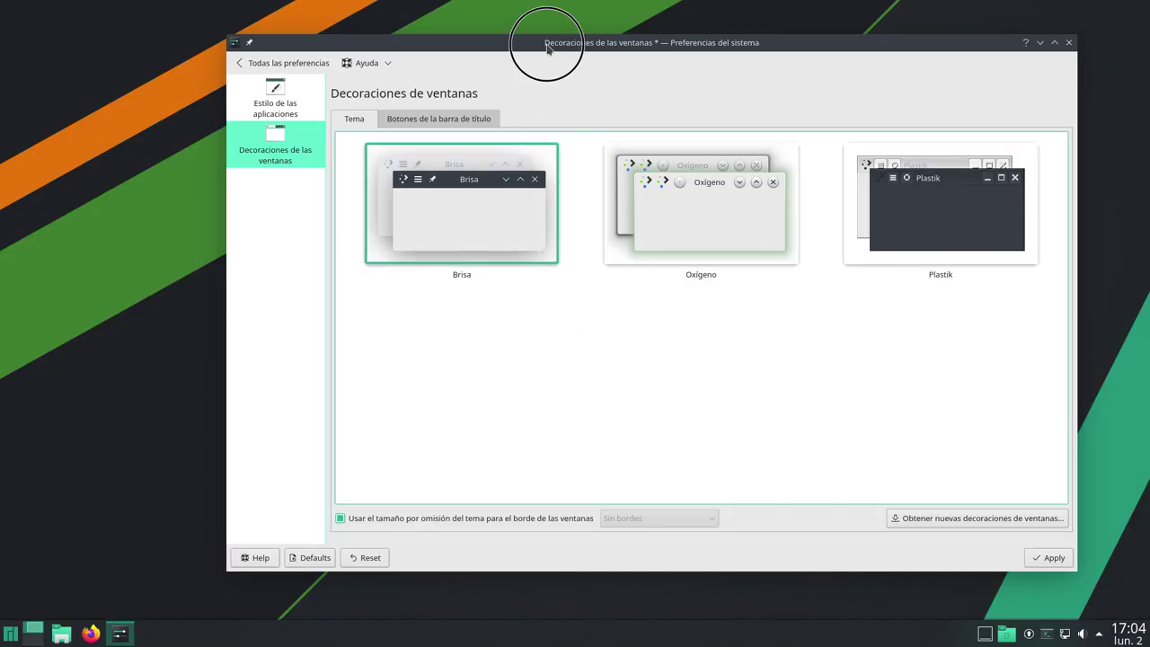
pyautogui.moveTo(550, 43); pyautogui.dragTo(523, 42)
pyautogui.click(251, 63)
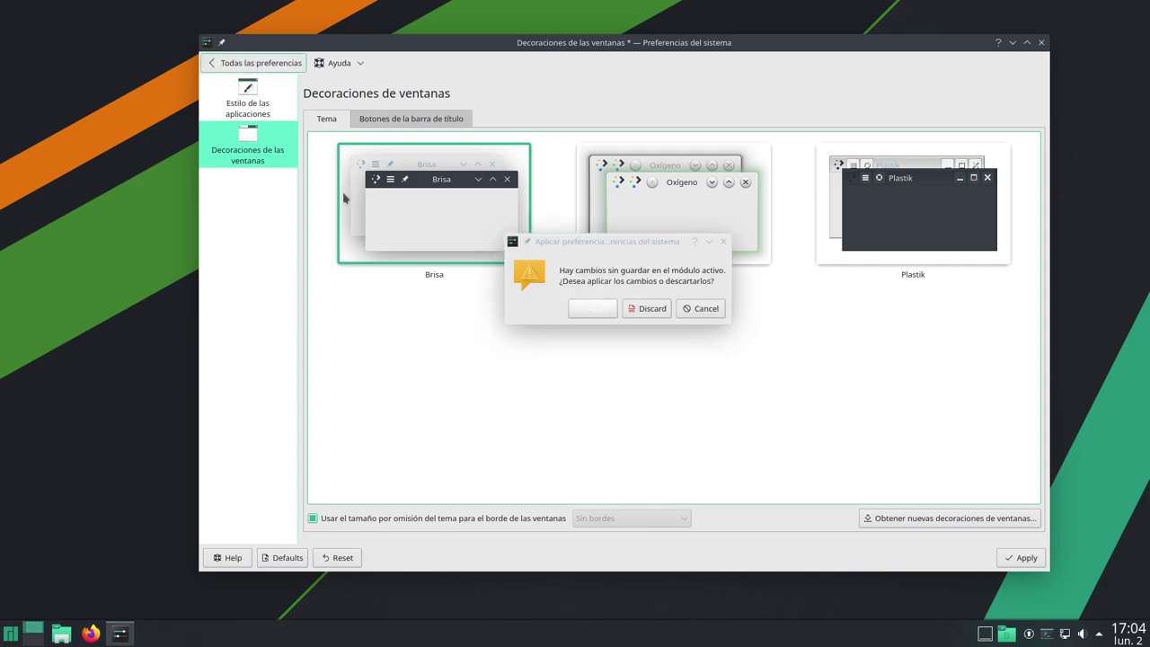
pyautogui.click(668, 310)
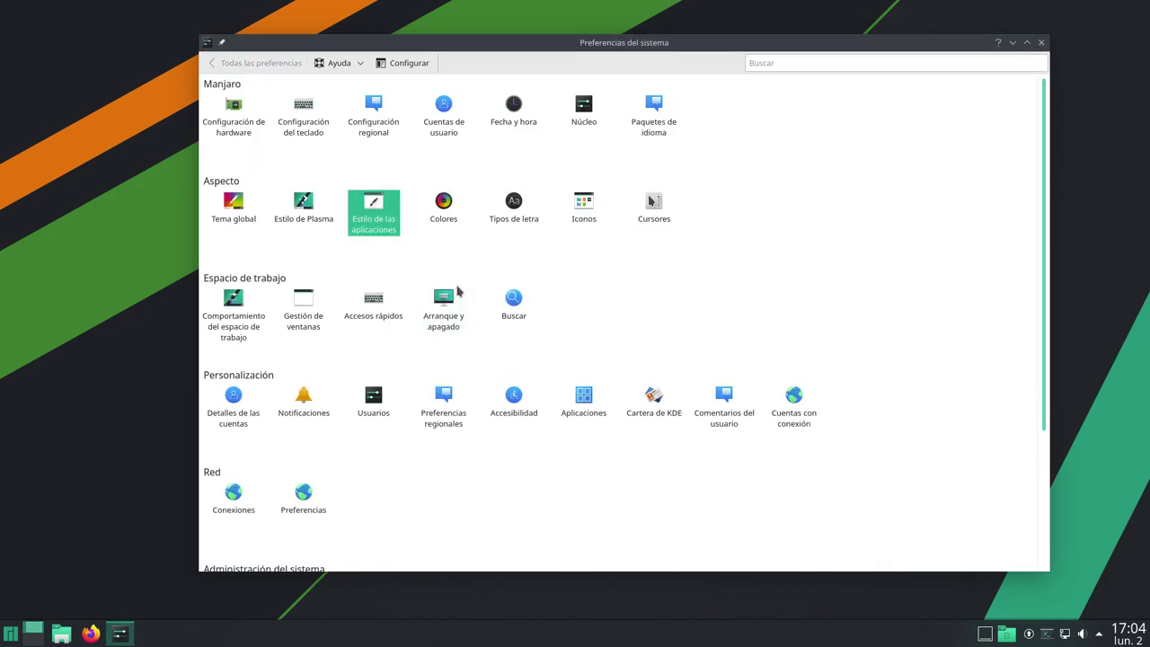
# View the colour schemes in Colores and both pages of Tipos de letra, and return to all settings
pyautogui.click(444, 203)
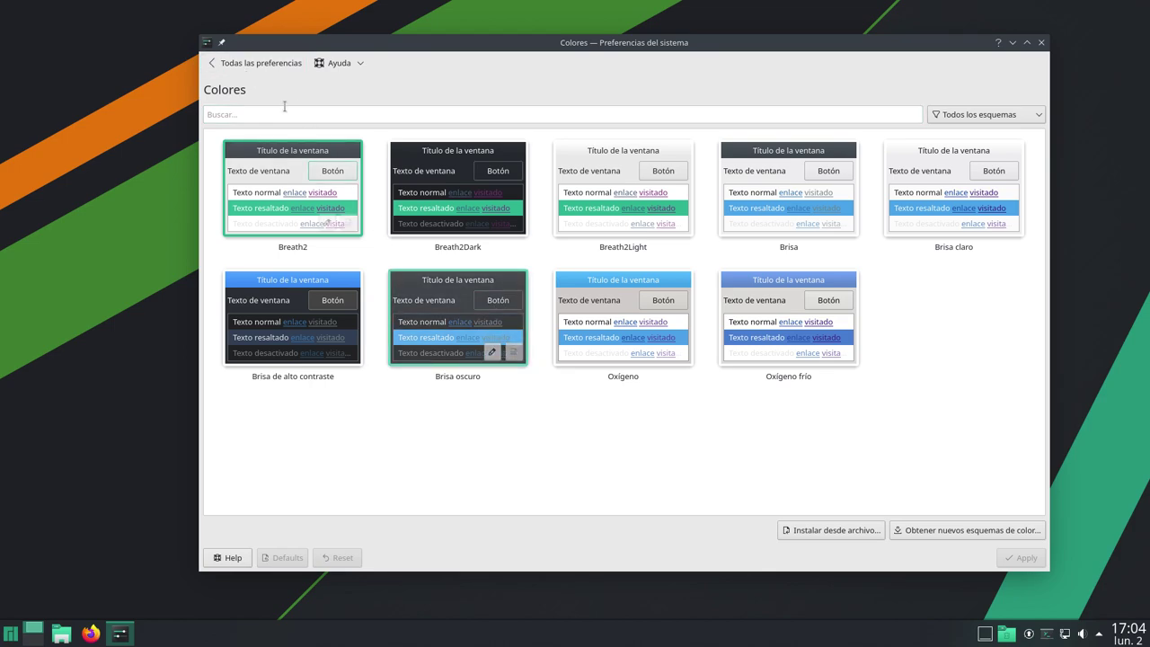
pyautogui.click(235, 64)
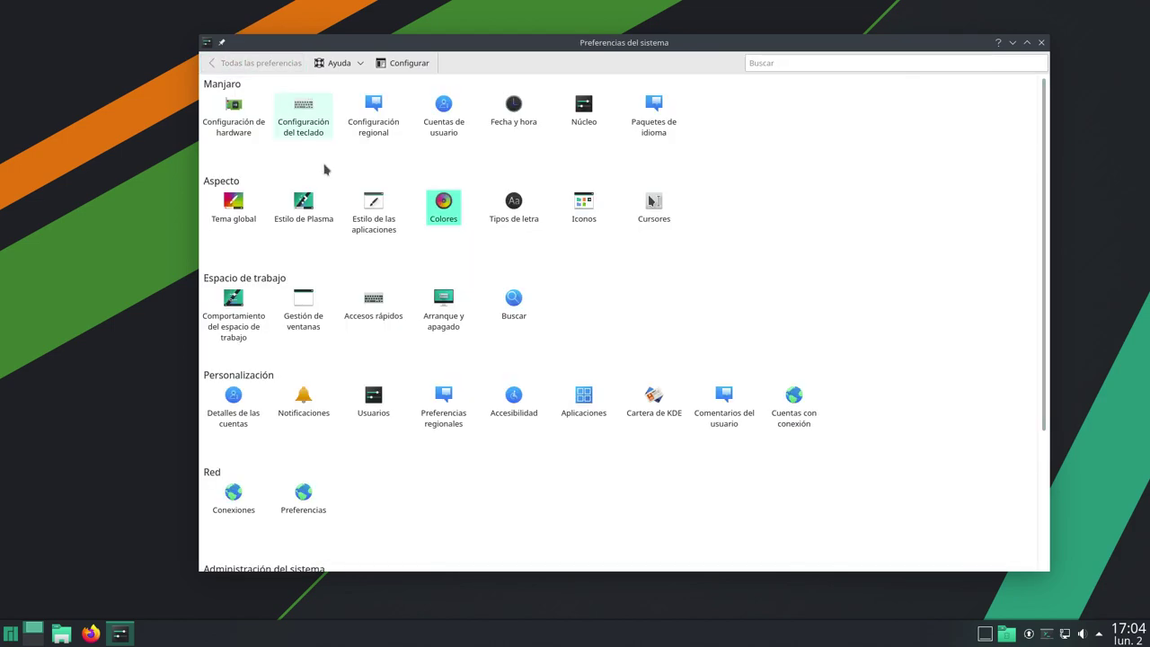
pyautogui.click(521, 201)
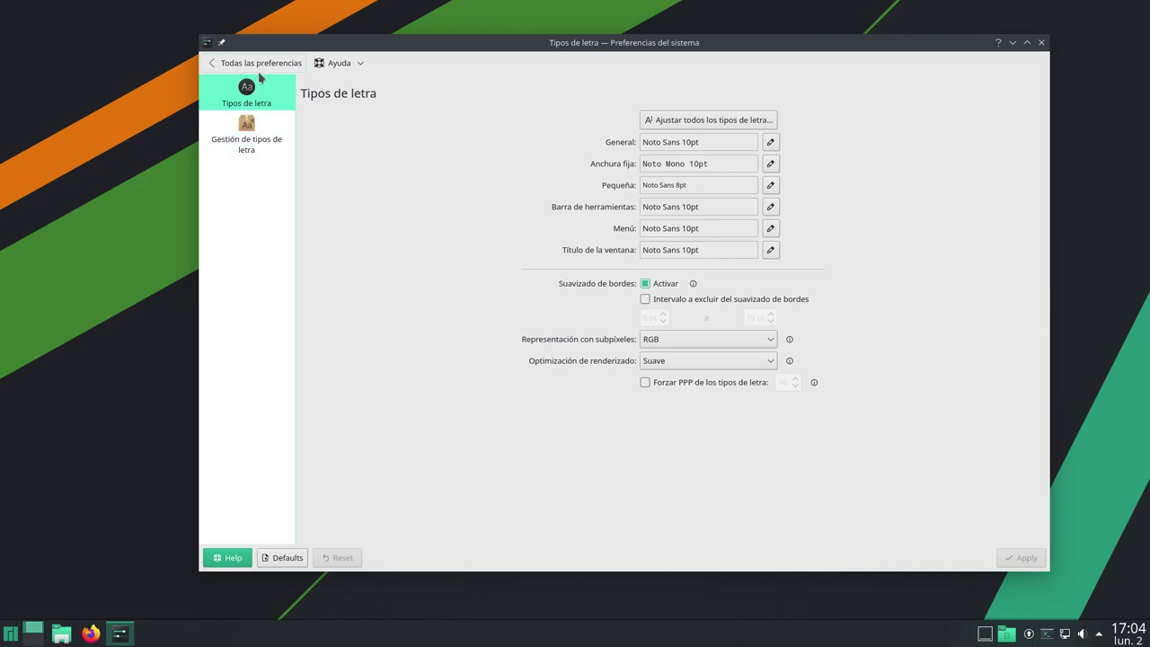
pyautogui.click(263, 121)
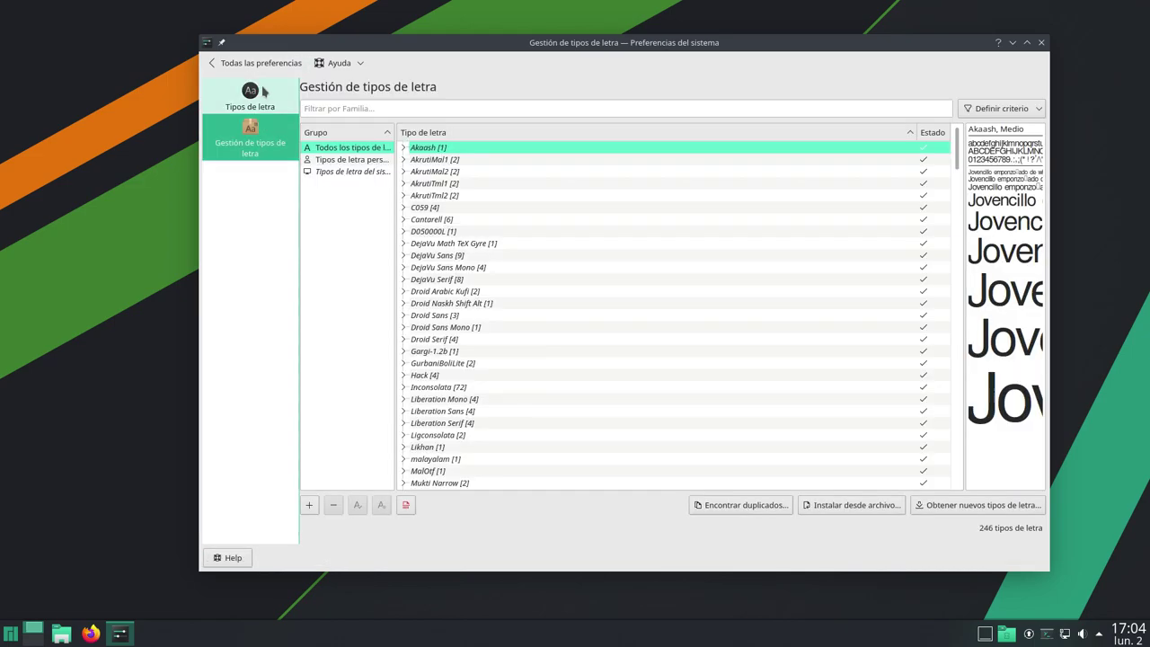
pyautogui.click(261, 92)
pyautogui.click(260, 62)
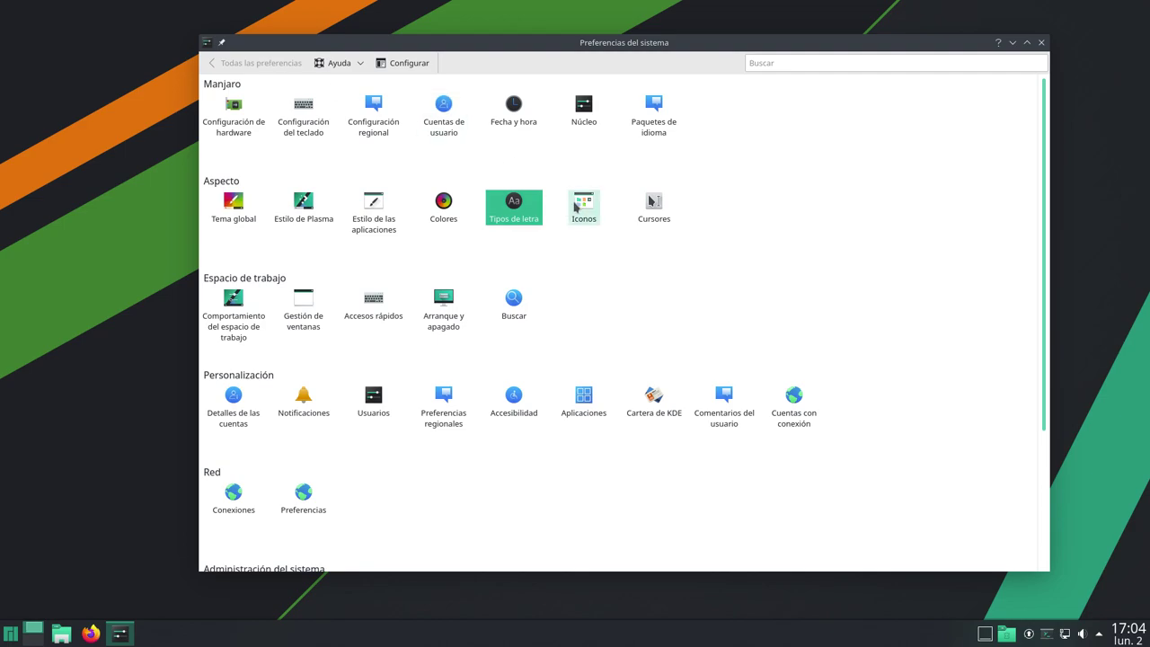
# View the icon themes in Iconos and the general page of Comportamiento del espacio de trabajo, and return to all settings
pyautogui.click(583, 205)
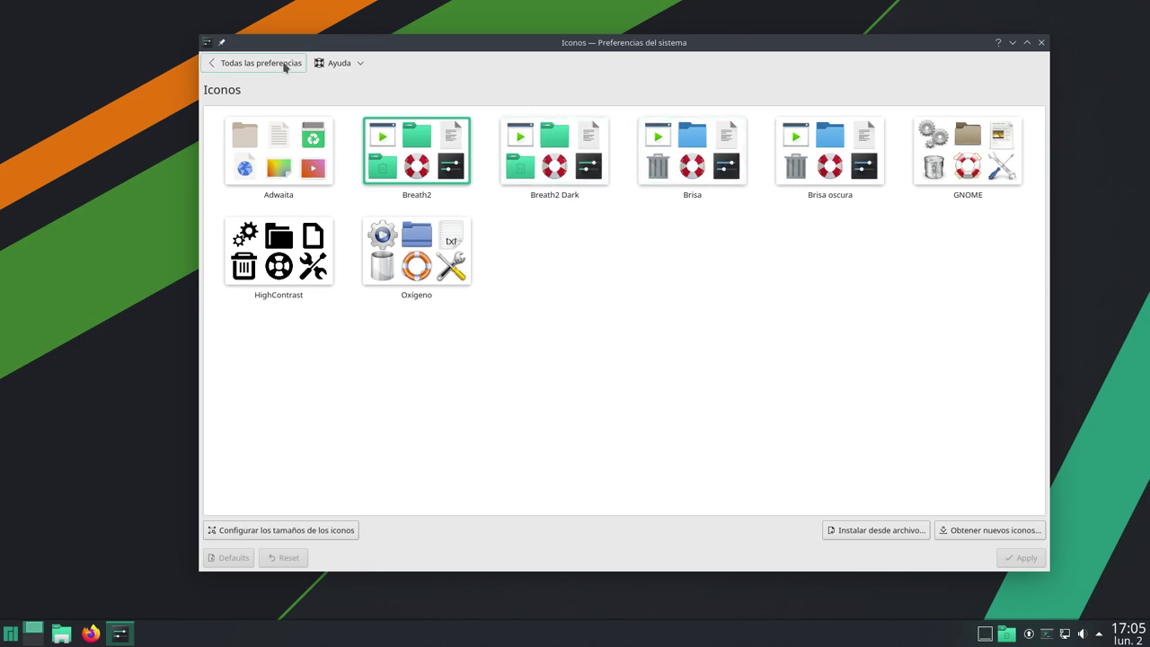
pyautogui.click(284, 64)
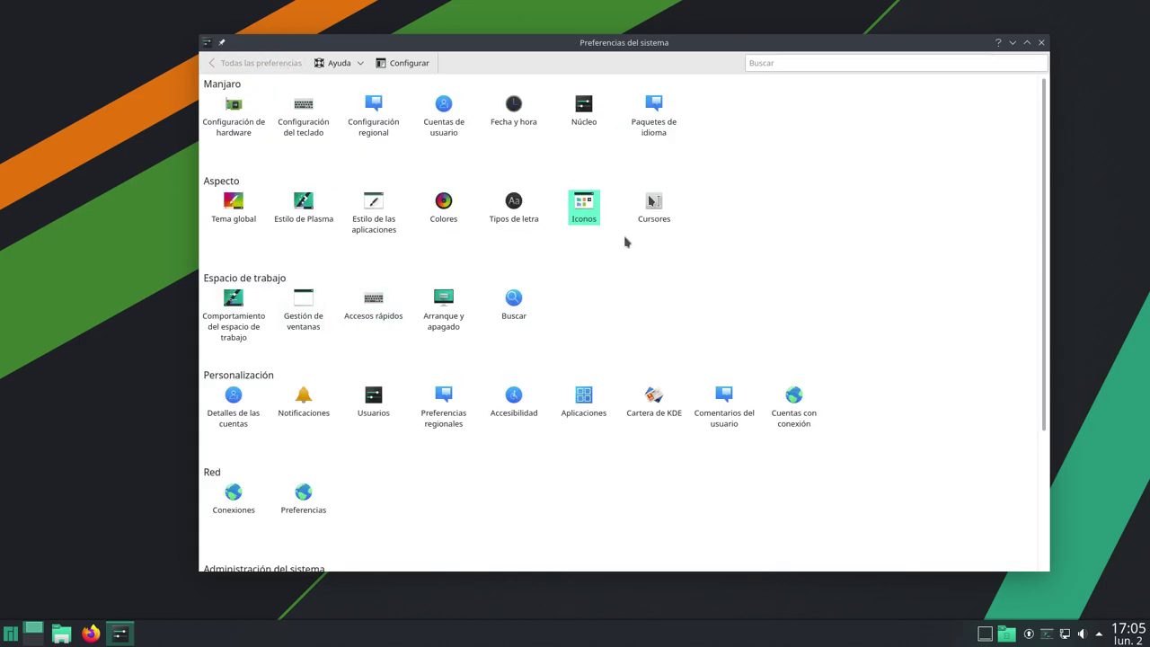
pyautogui.click(235, 307)
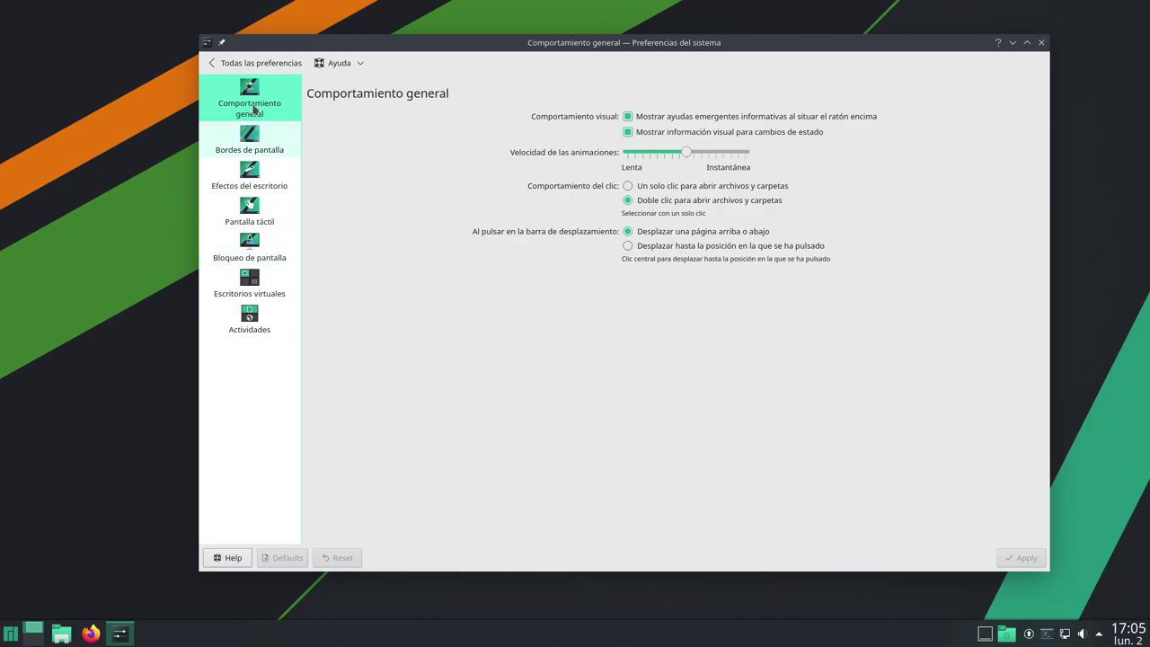
pyautogui.click(258, 67)
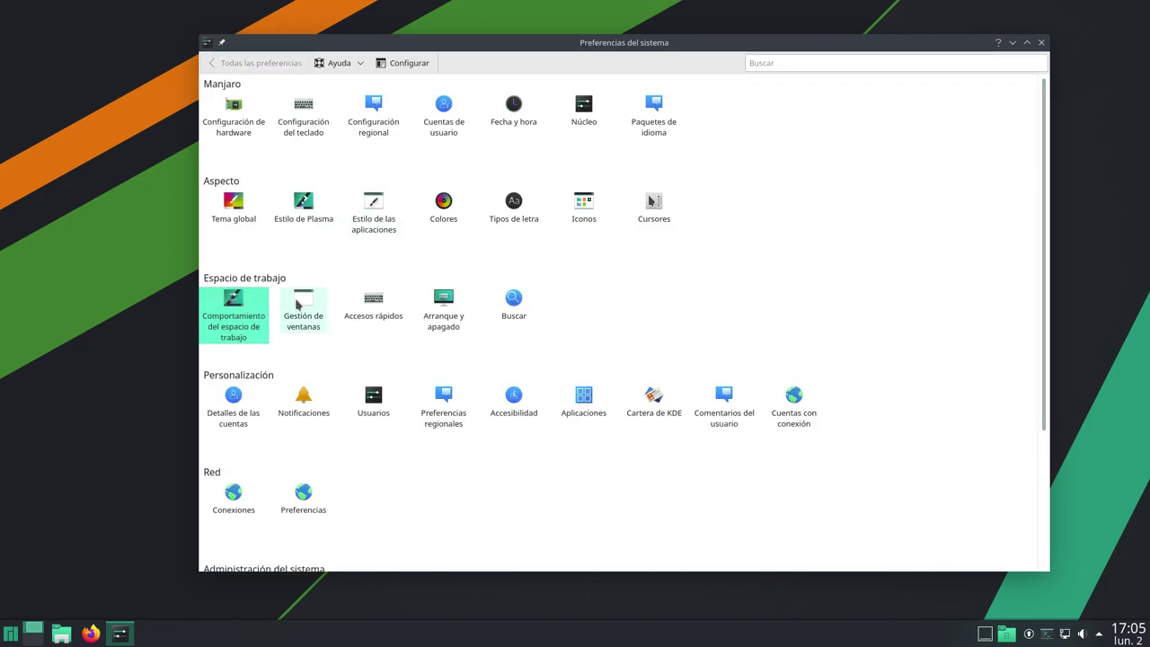
# Reopen Comportamiento del espacio de trabajo, view Bordes de pantalla, show the host's desktop overview and return to the virtual machine
pyautogui.click(239, 300)
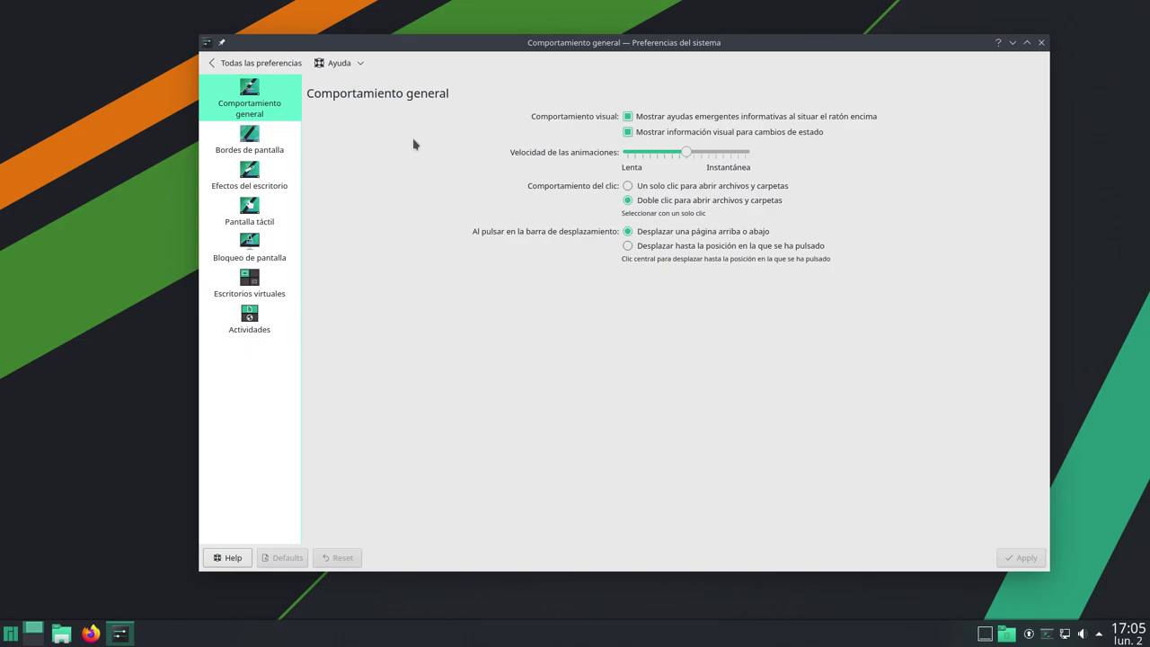
pyautogui.click(292, 153)
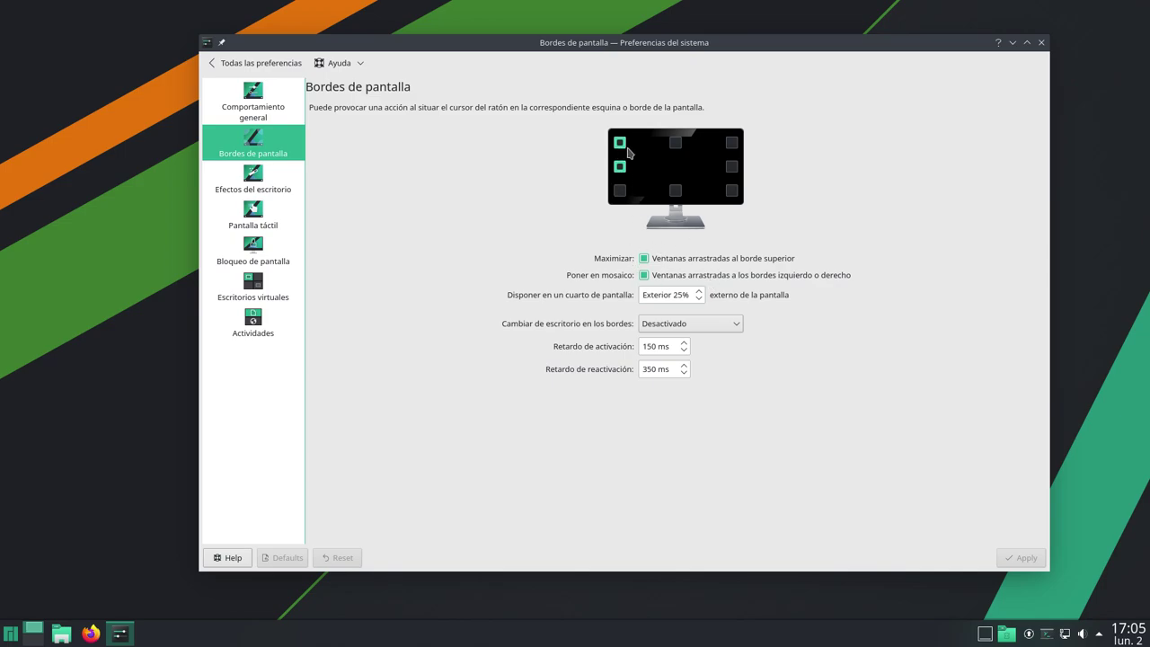
pyautogui.hotkey('ctrl', 'Up')
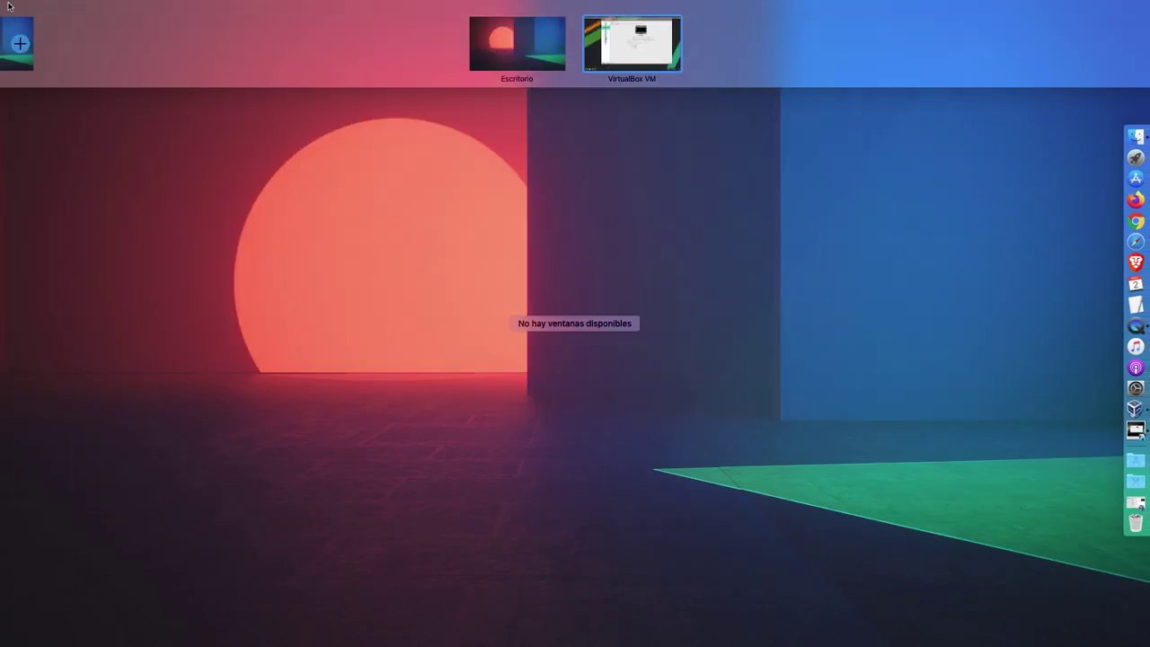
pyautogui.click(657, 51)
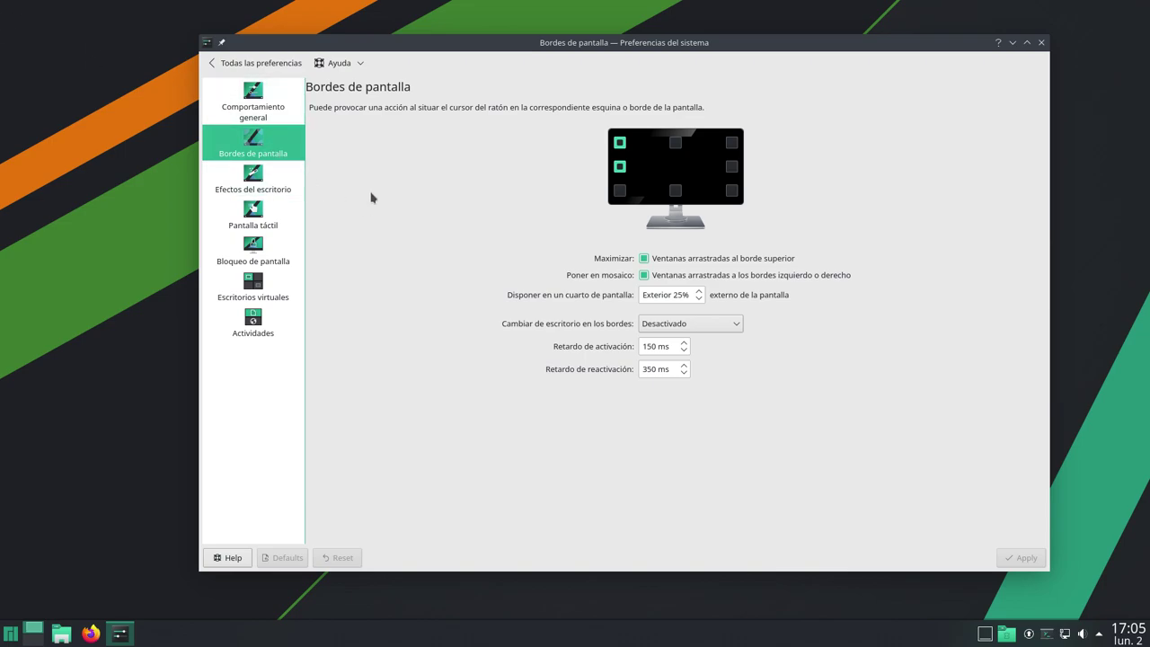
# Look through the whole list of desktop effects in Efectos del escritorio, from Accesibilidad down to Herramientas
pyautogui.click(267, 185)
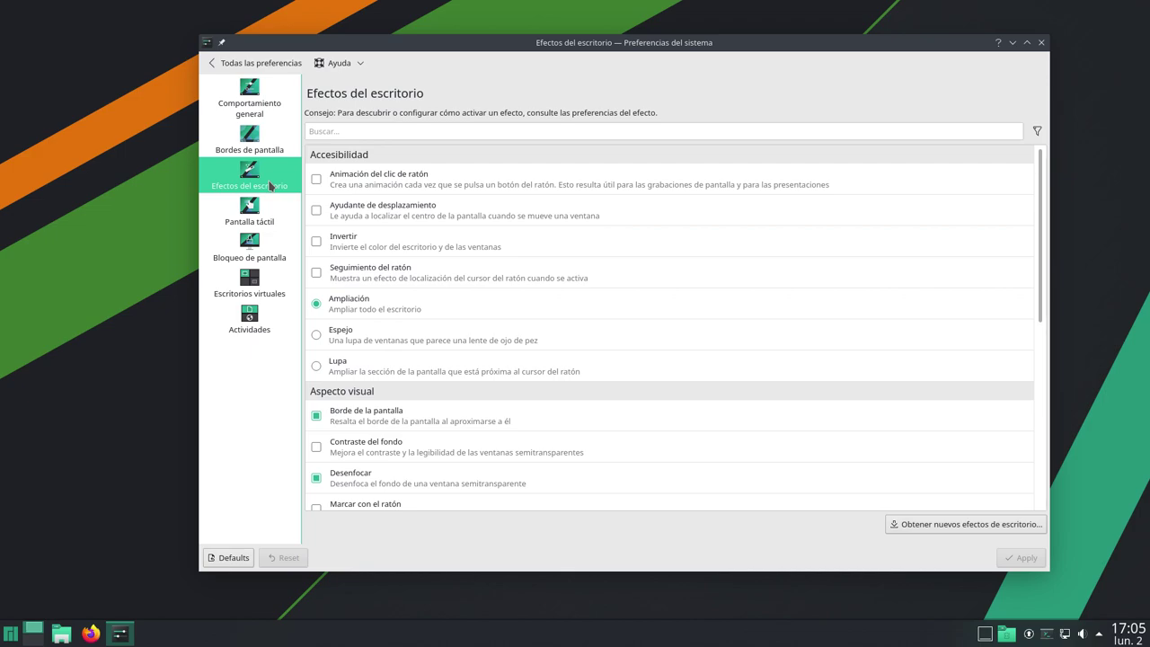
pyautogui.scroll(-5, 485, 371)
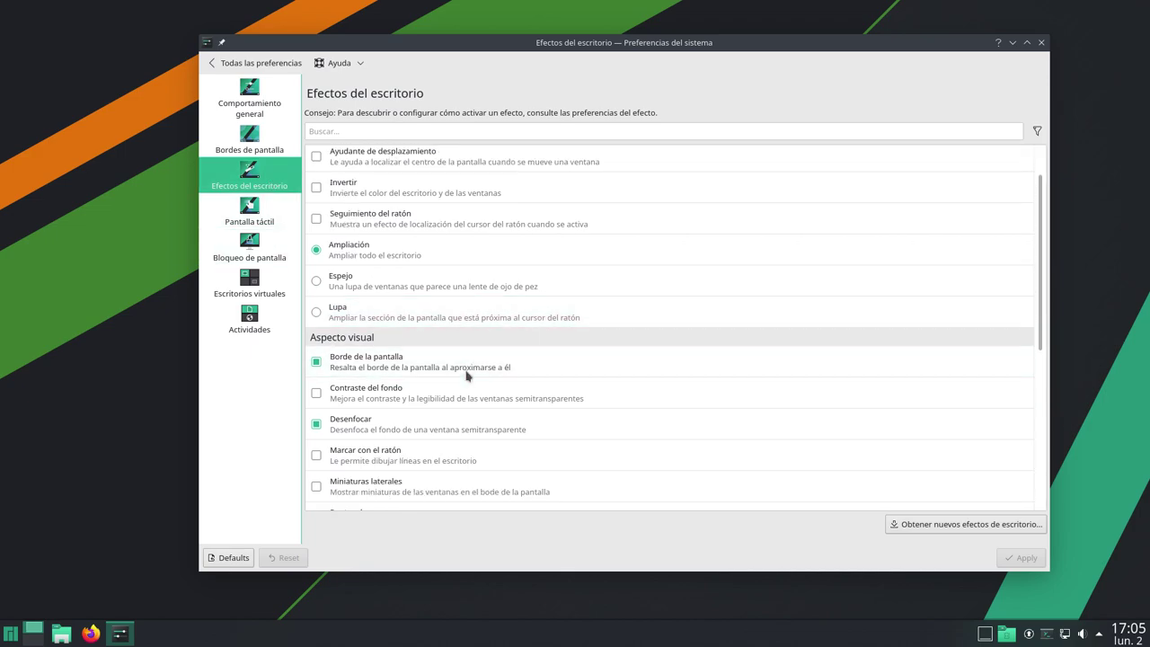
pyautogui.scroll(-2, 466, 376)
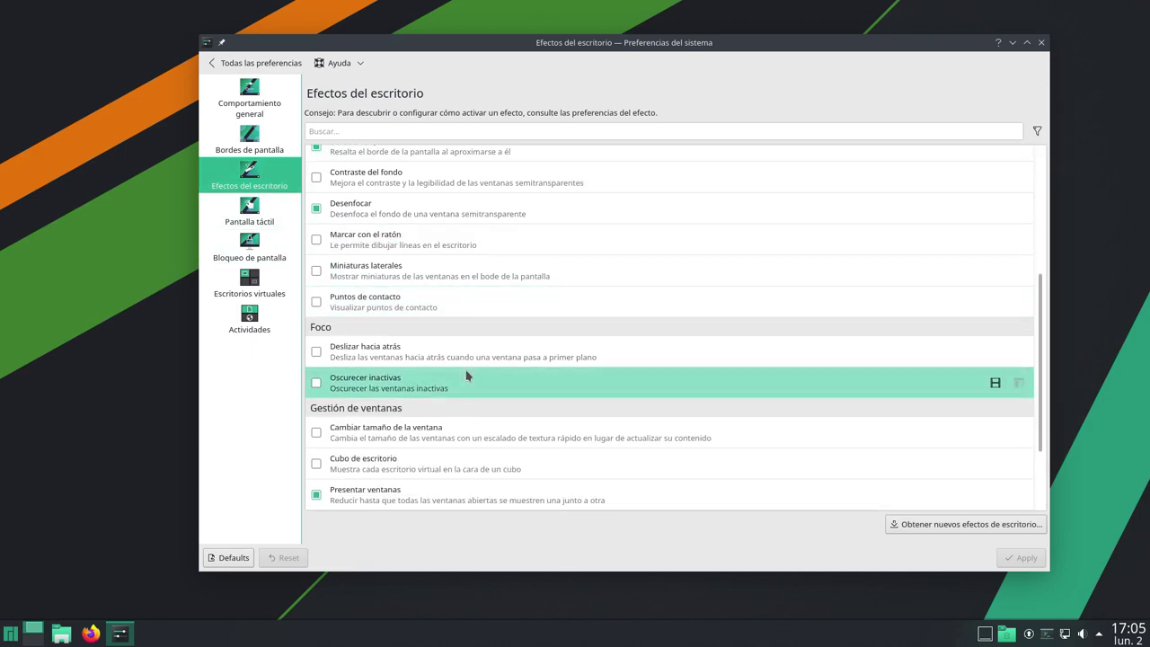
pyautogui.scroll(-2, 466, 375)
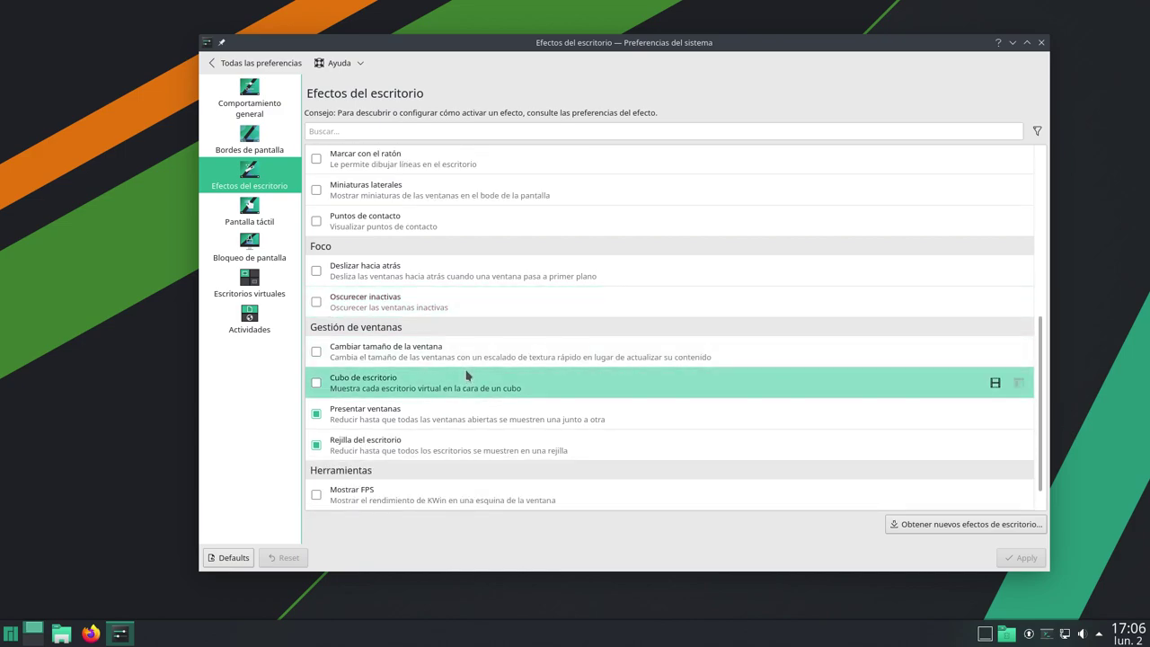
pyautogui.scroll(-1, 466, 375)
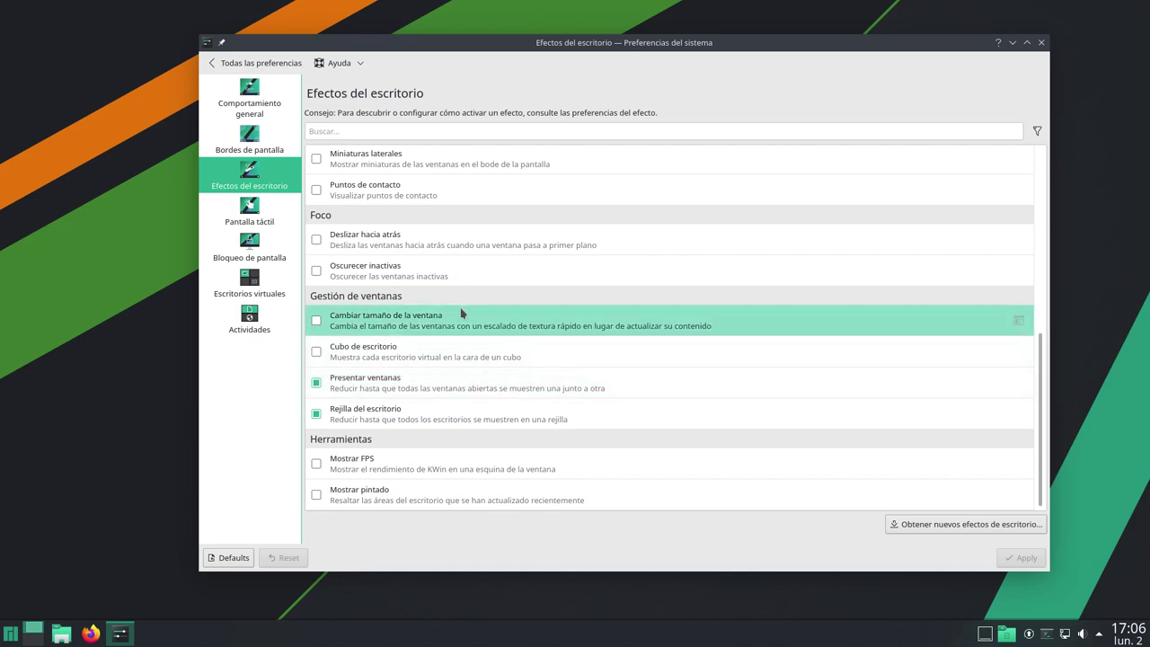
# View Pantalla táctil, and set the automatic screen lock in Bloqueo de pantalla to 10 minutes and apply it
pyautogui.click(249, 213)
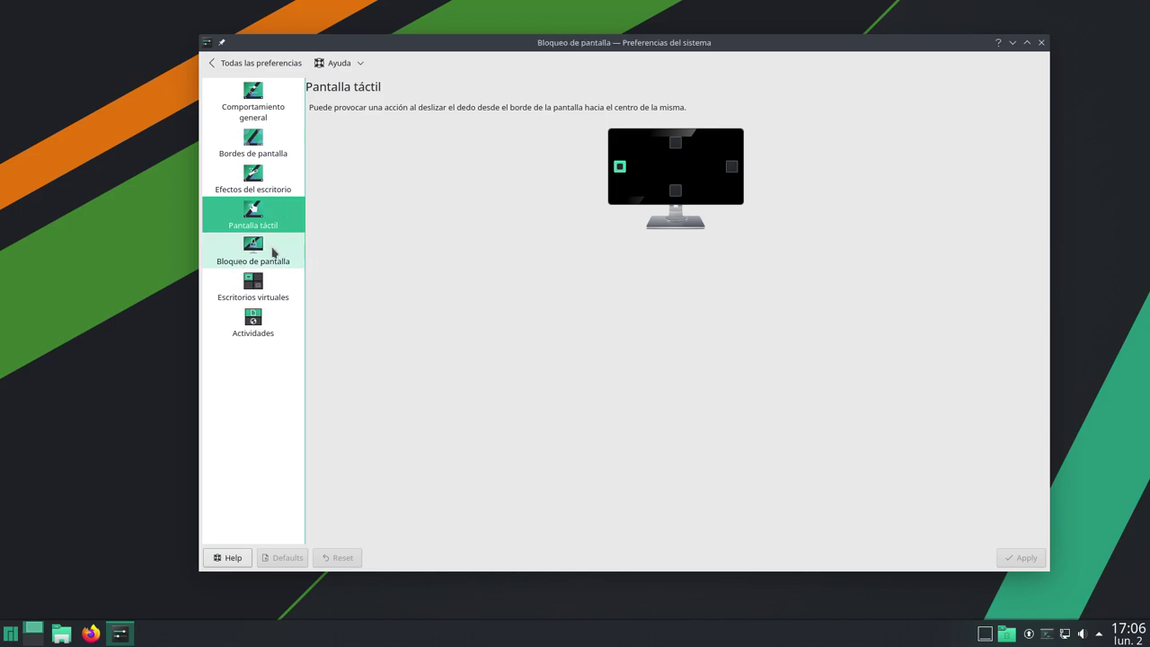
pyautogui.click(273, 252)
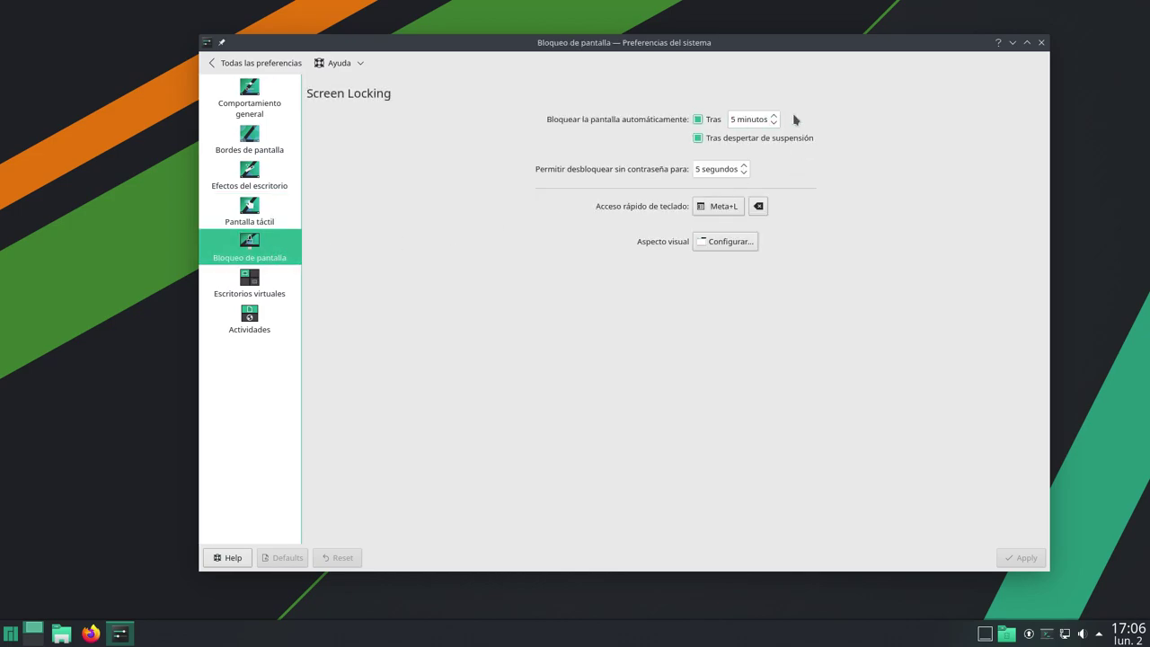
pyautogui.scroll(5, 773, 118)
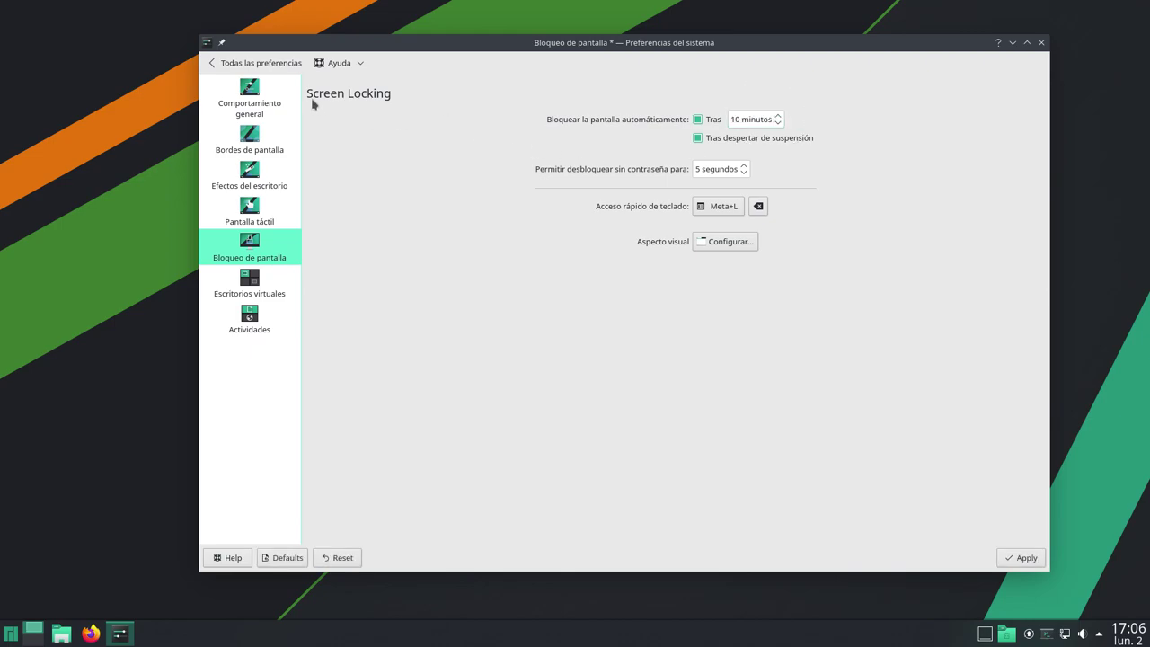
pyautogui.click(1015, 557)
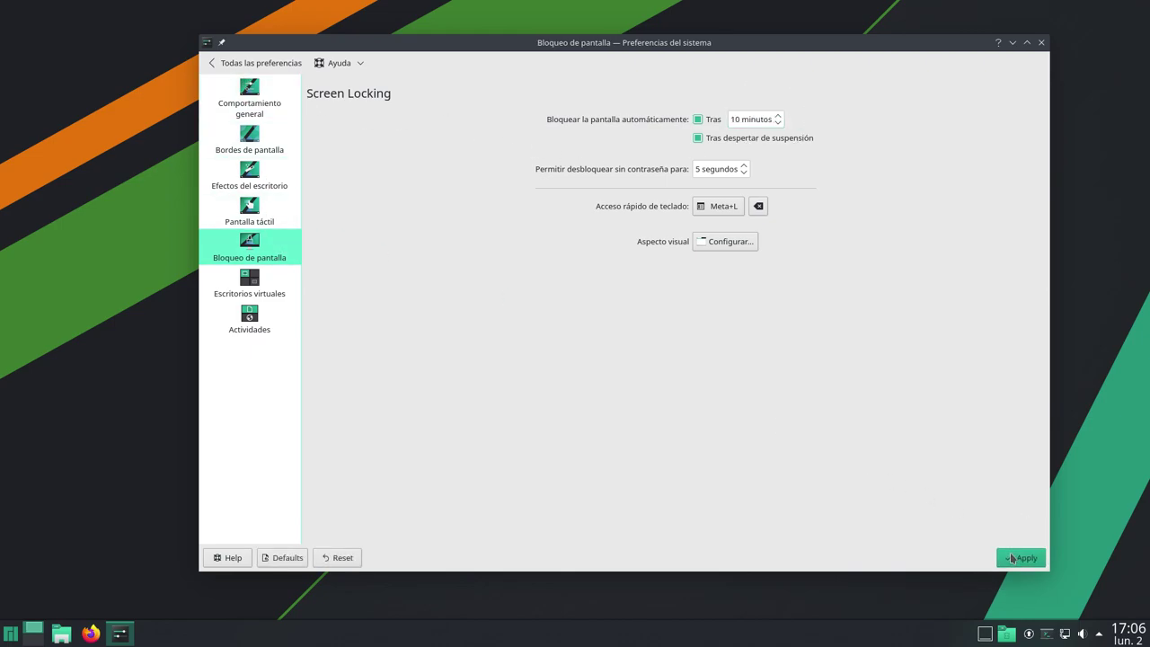
# View the Escritorios virtuales and Actividades pages, and return to all settings
pyautogui.click(253, 285)
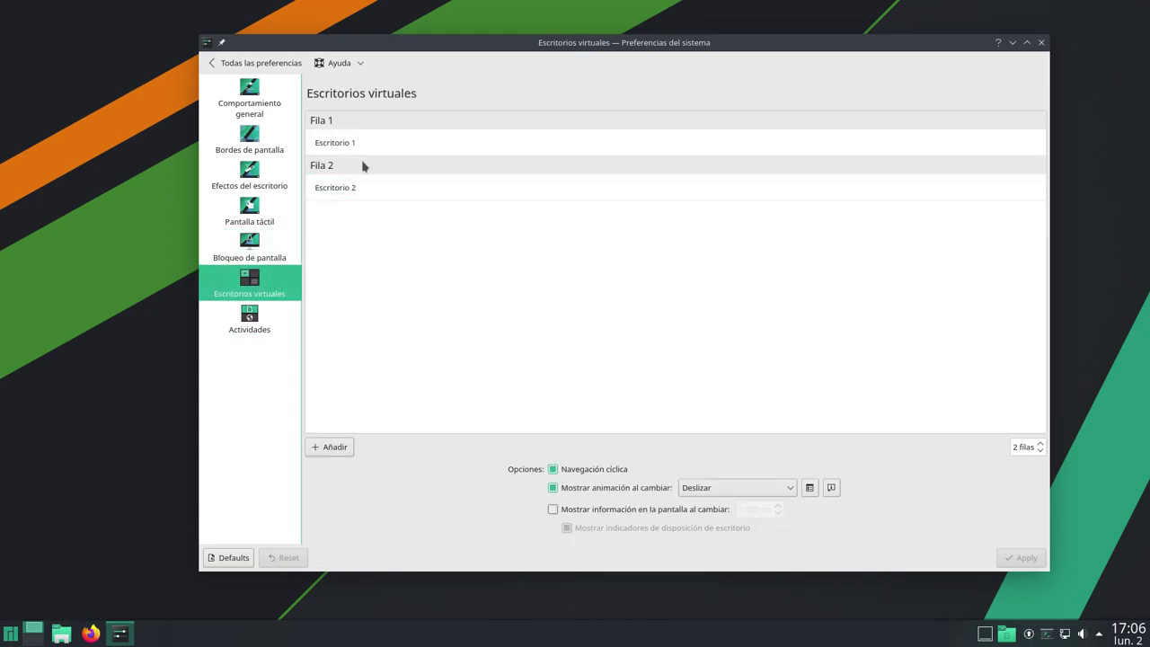
pyautogui.click(262, 329)
pyautogui.click(241, 63)
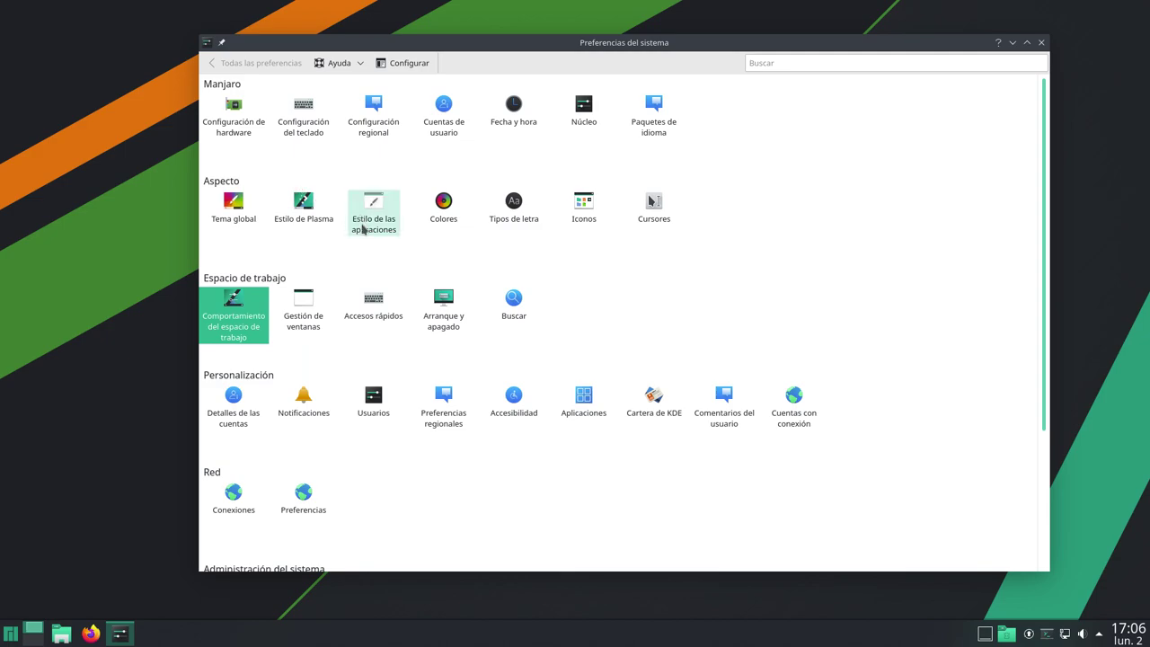
# In Arranque y apagado, set Sesión de escritorio to Comenzar con una sesión vacía, apply it and return to all settings
pyautogui.click(452, 322)
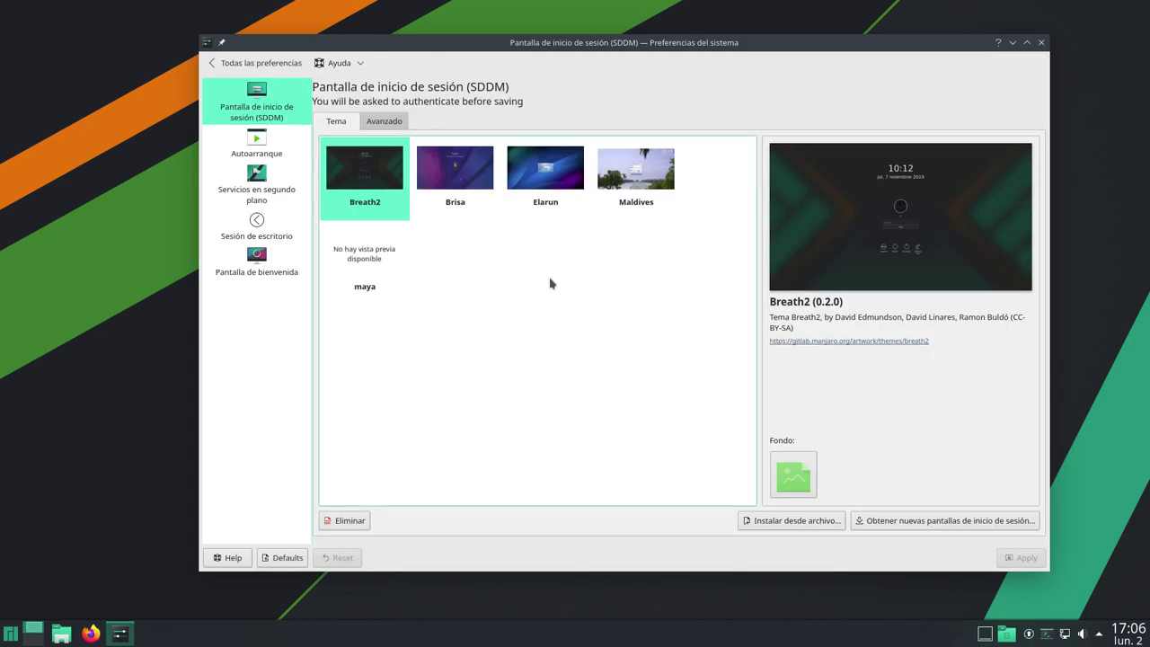
pyautogui.click(260, 180)
pyautogui.click(280, 235)
pyautogui.click(359, 296)
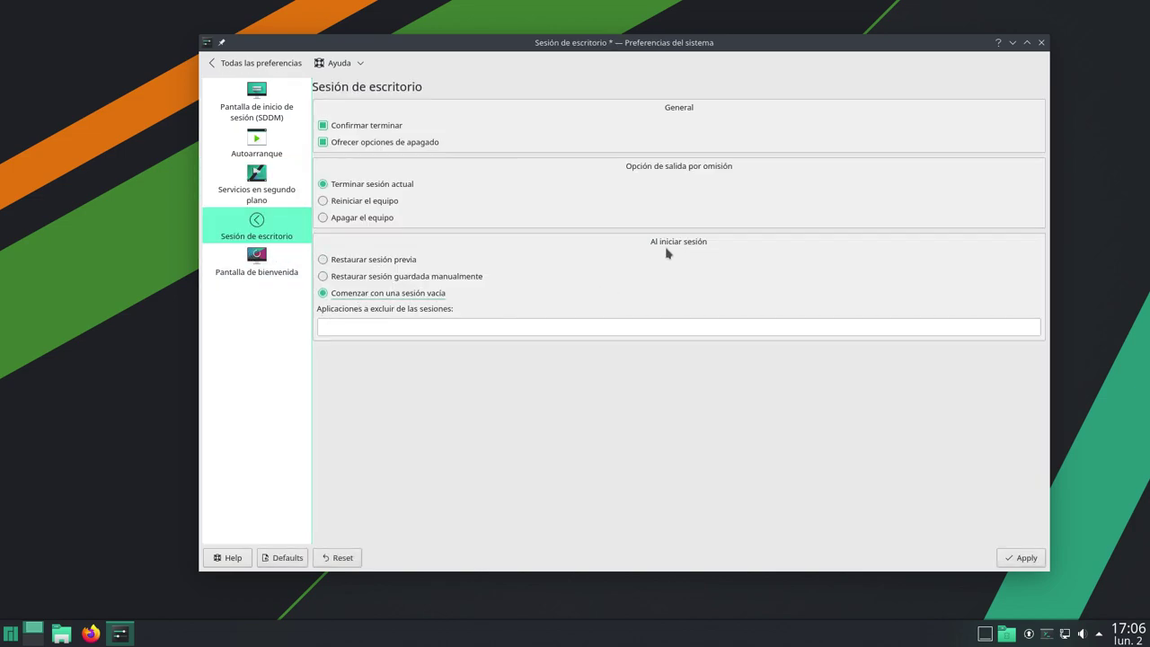
pyautogui.click(1024, 559)
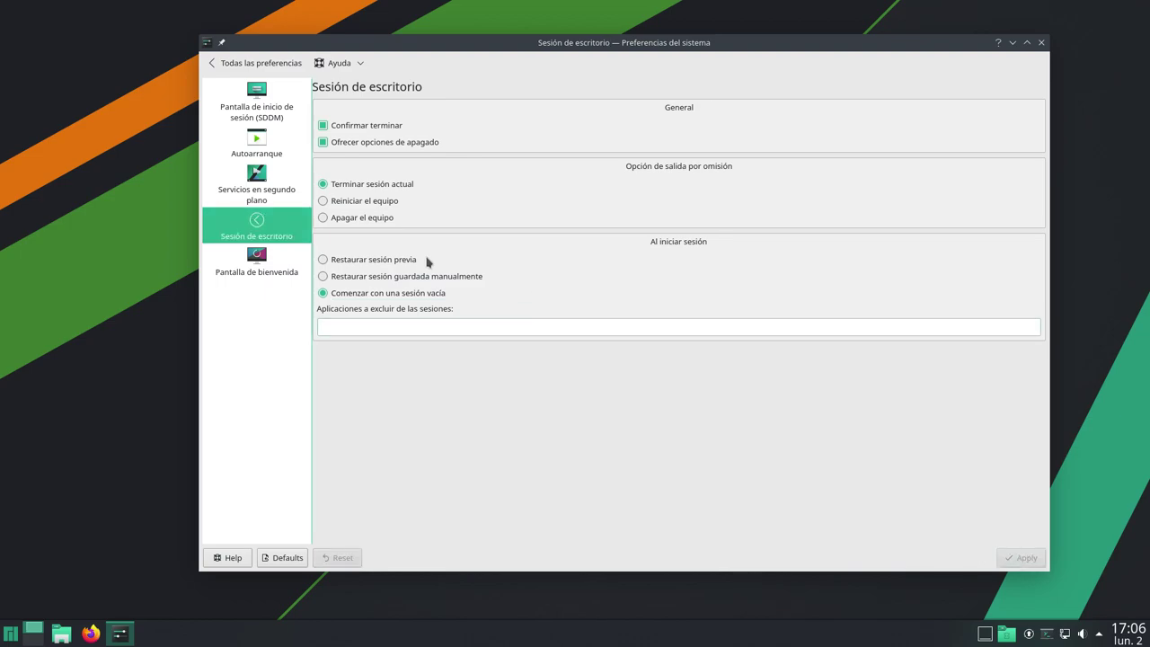
pyautogui.click(247, 63)
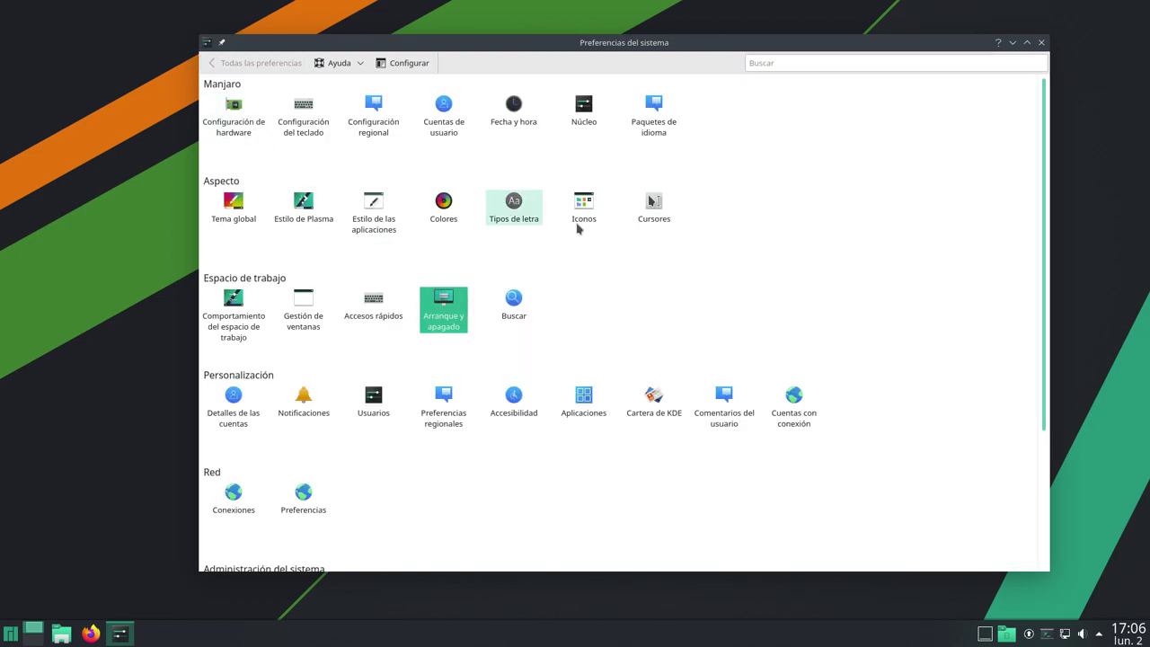
# In Detalles de las cuentas, set the user's avatar to the gallery picture Dog, apply it and return to all settings
pyautogui.click(238, 409)
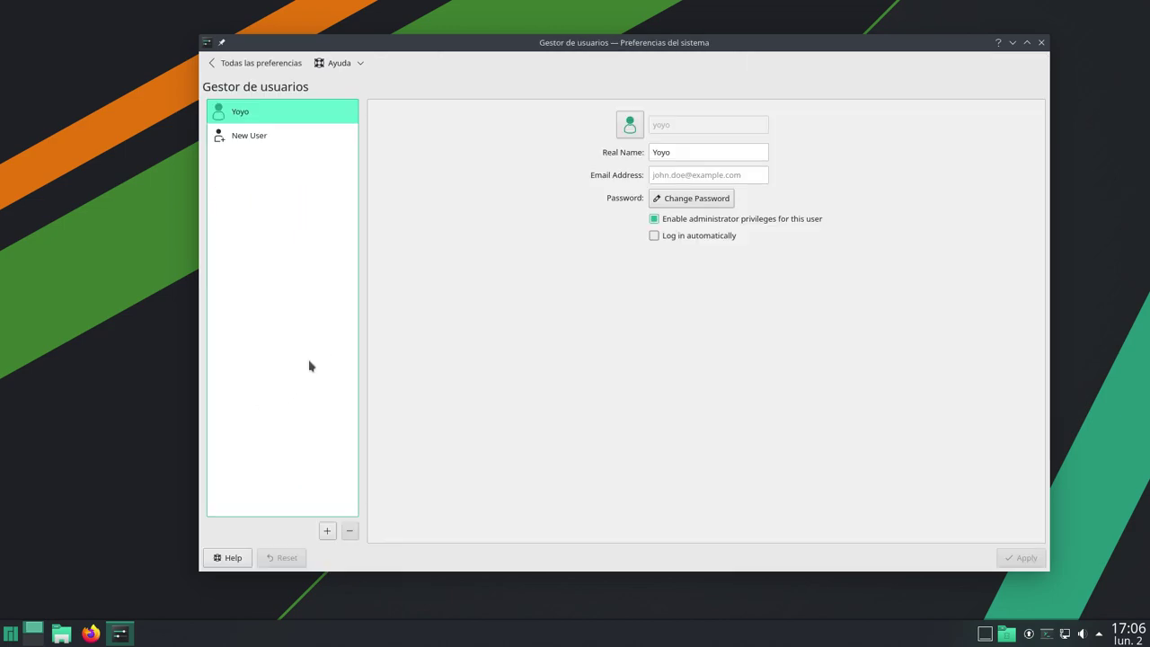
pyautogui.click(639, 133)
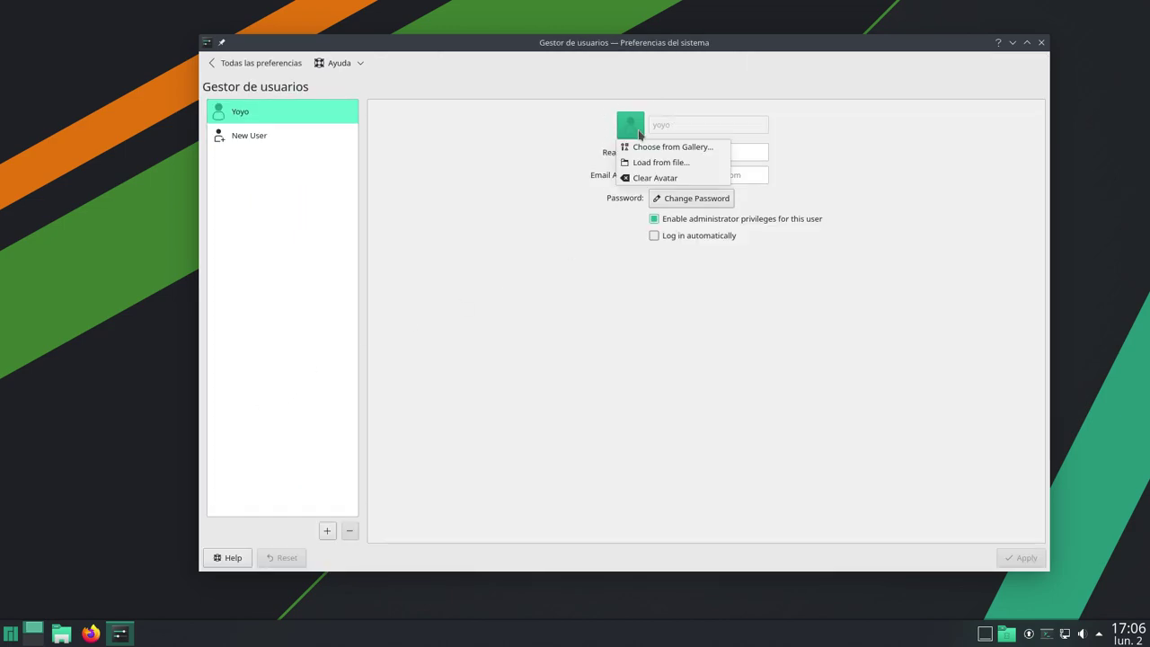
pyautogui.click(686, 148)
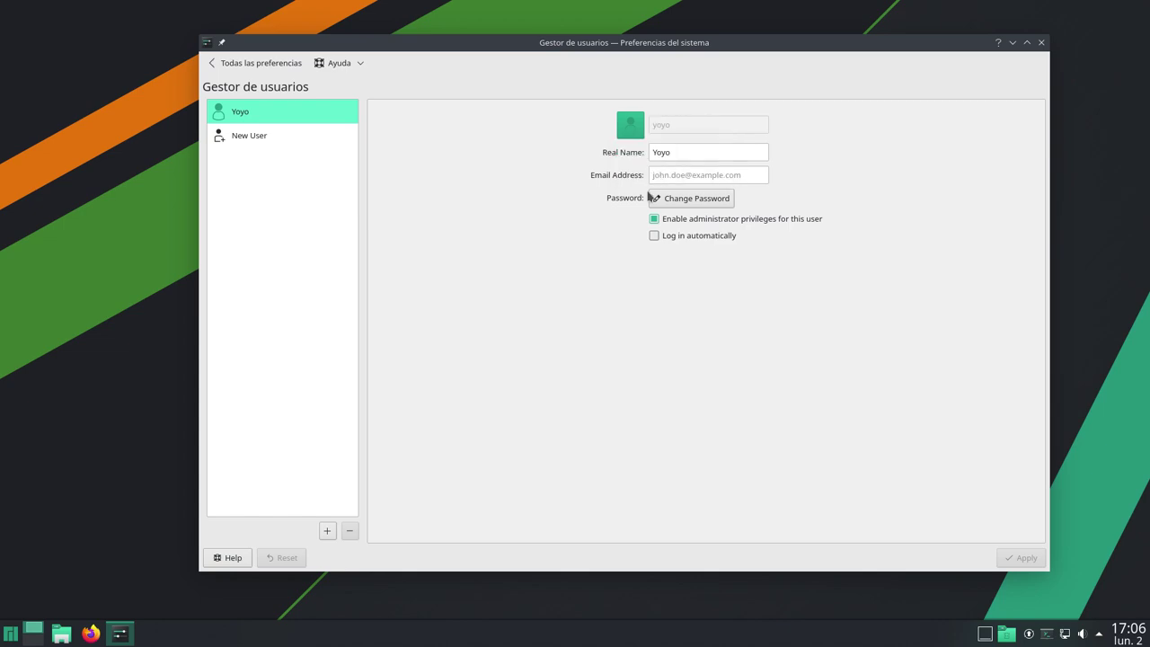
pyautogui.scroll(-10, 540, 329)
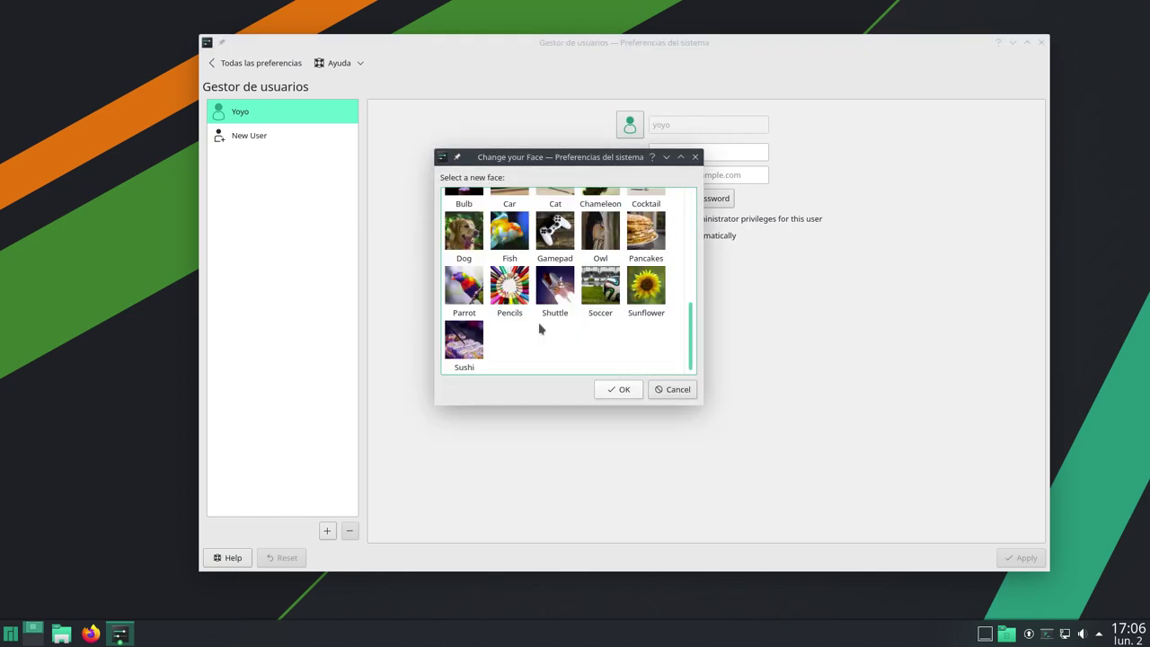
pyautogui.scroll(10, 560, 352)
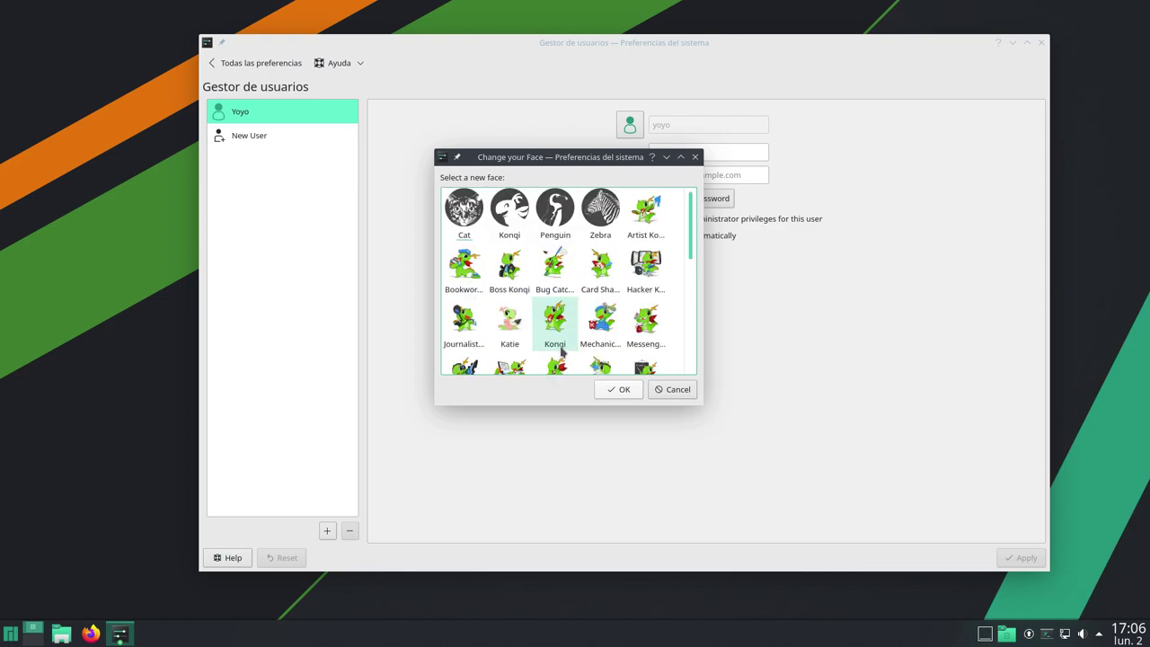
pyautogui.scroll(-10, 556, 308)
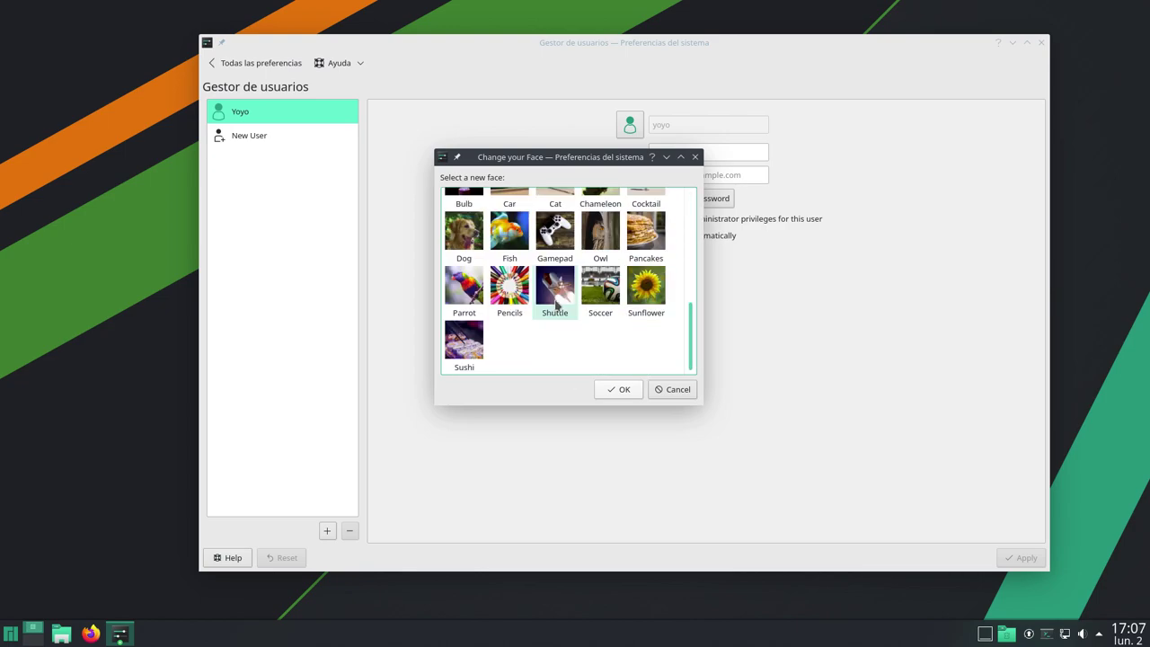
pyautogui.click(464, 235)
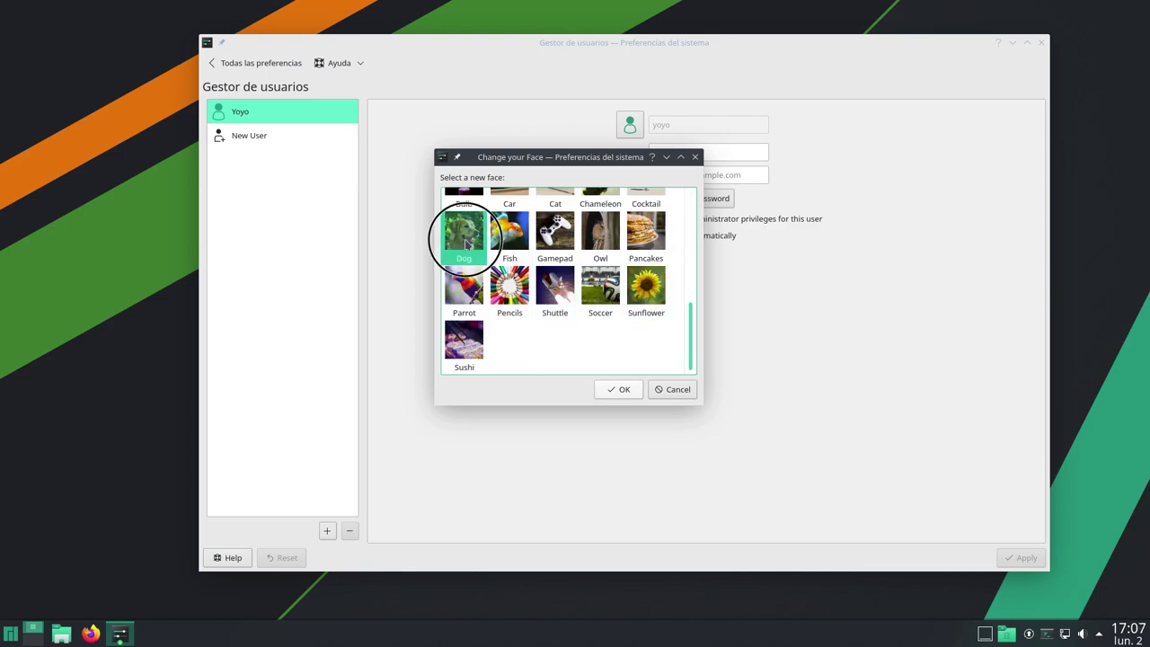
pyautogui.click(617, 390)
pyautogui.click(1021, 558)
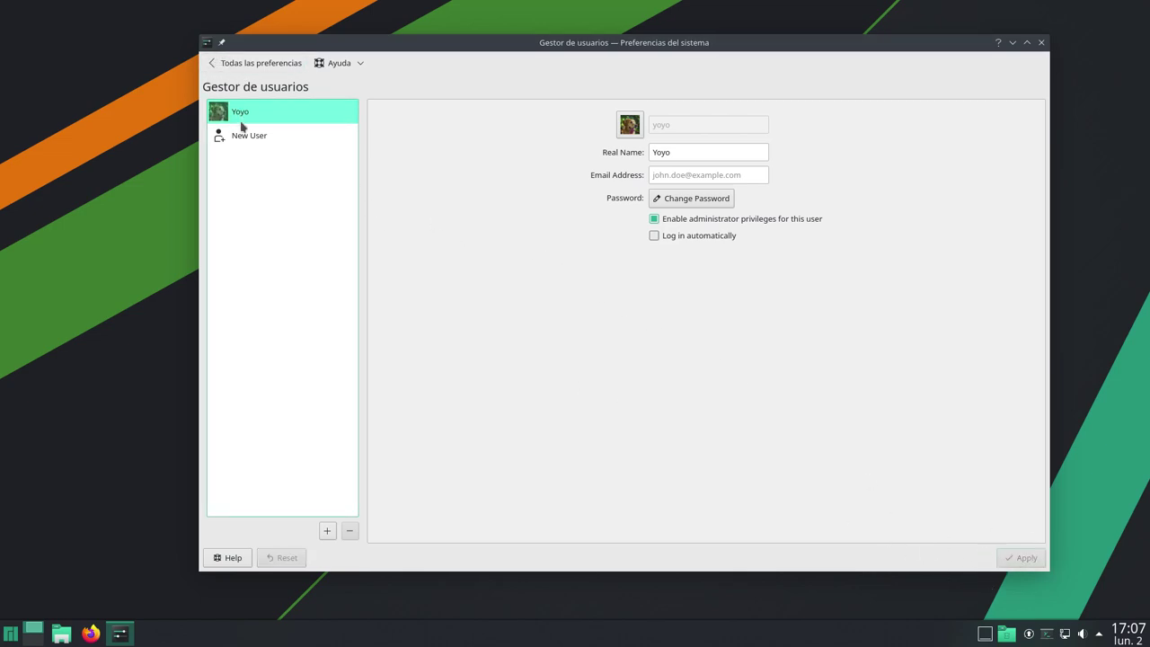
pyautogui.click(216, 65)
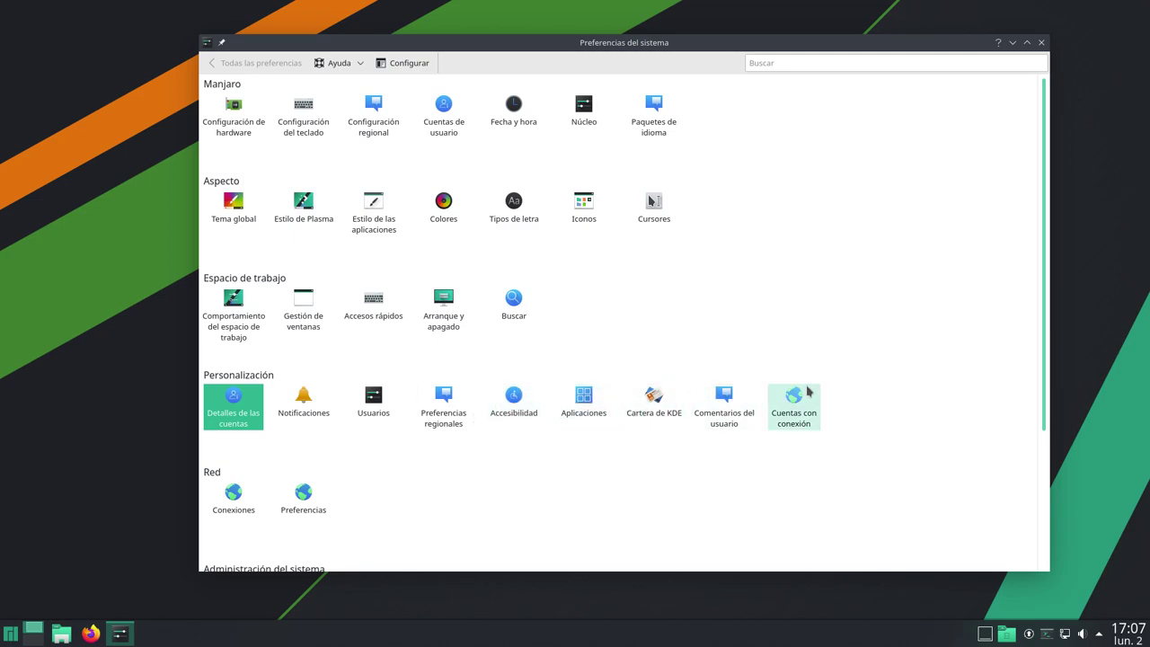
# View the Pantalla y monitor pages, including Compositor, Gamma and Color nocturno, and the Multimedia page, returning to all settings
pyautogui.scroll(-3, 591, 481)
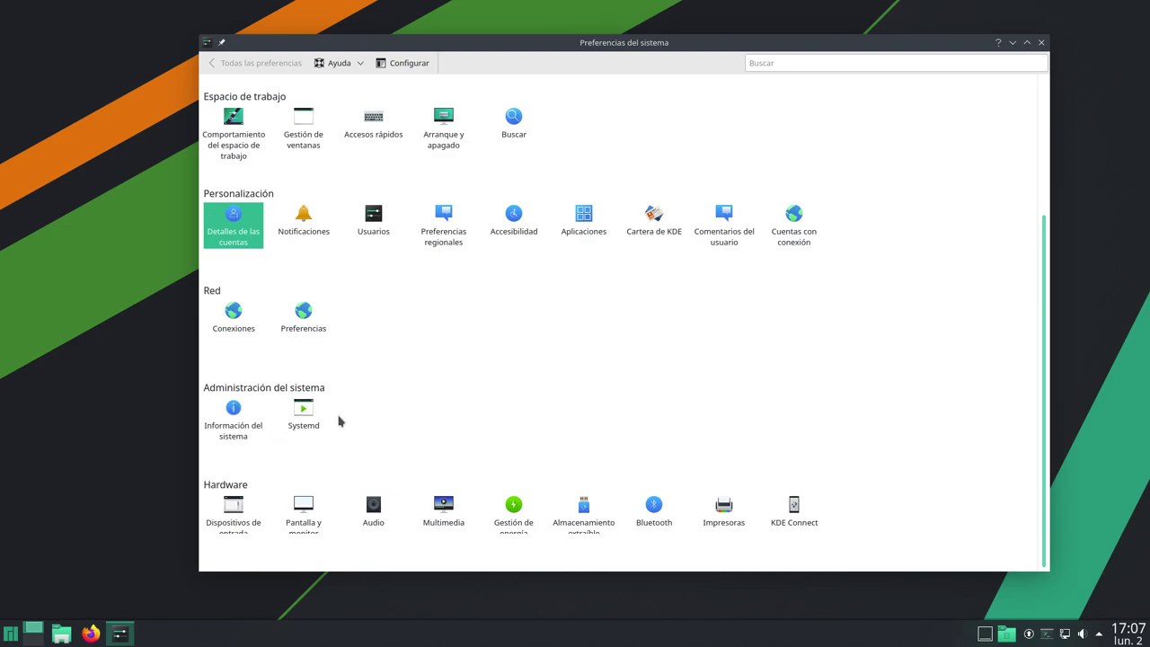
pyautogui.click(304, 510)
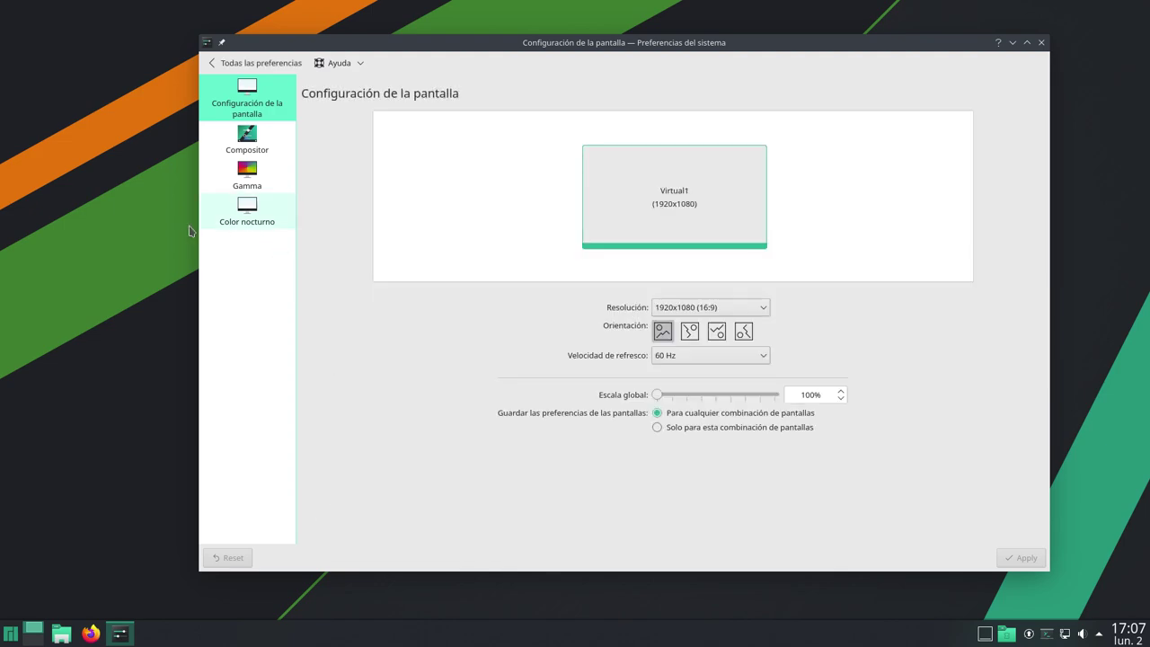
pyautogui.click(254, 140)
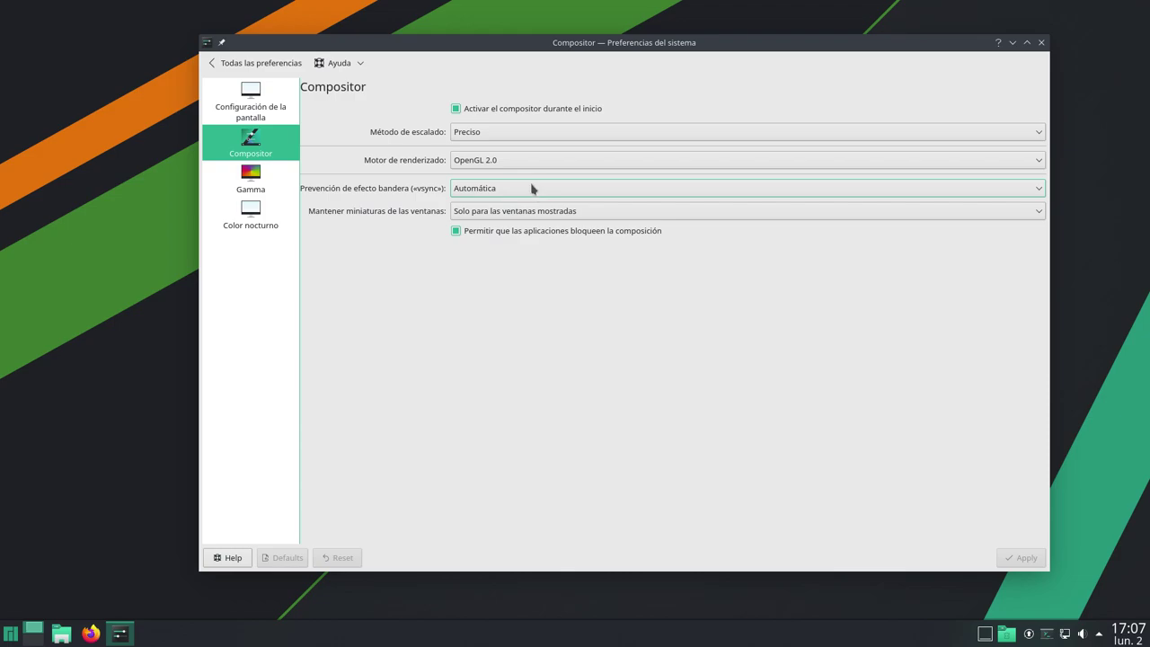
pyautogui.click(259, 184)
pyautogui.click(257, 214)
pyautogui.click(259, 63)
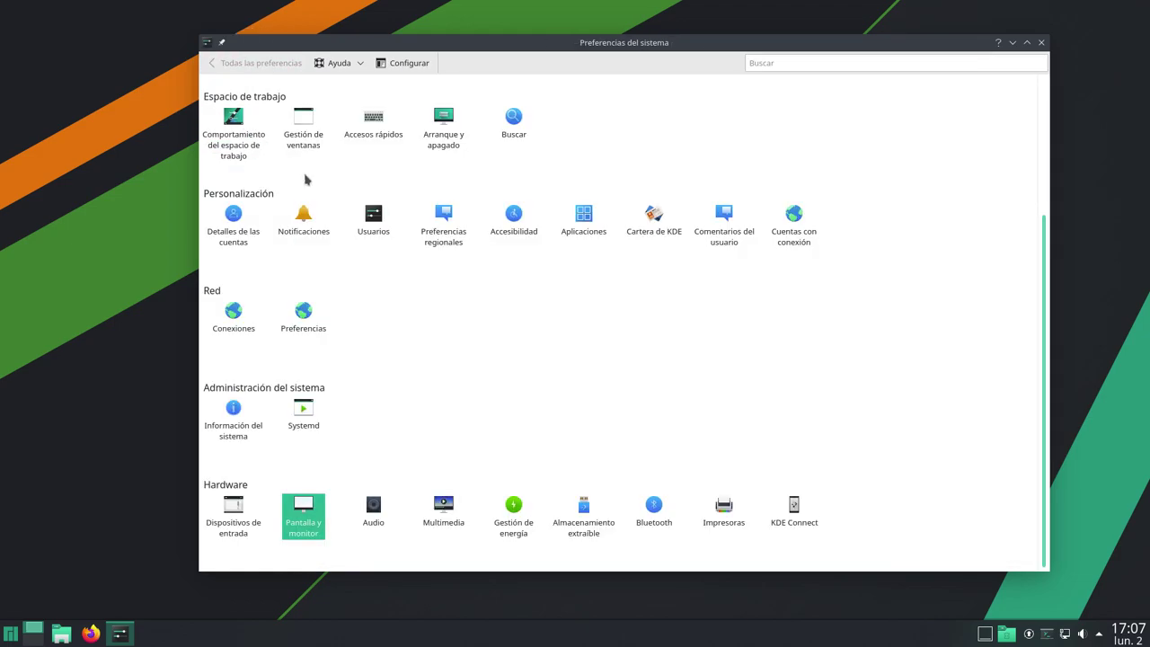
pyautogui.click(444, 503)
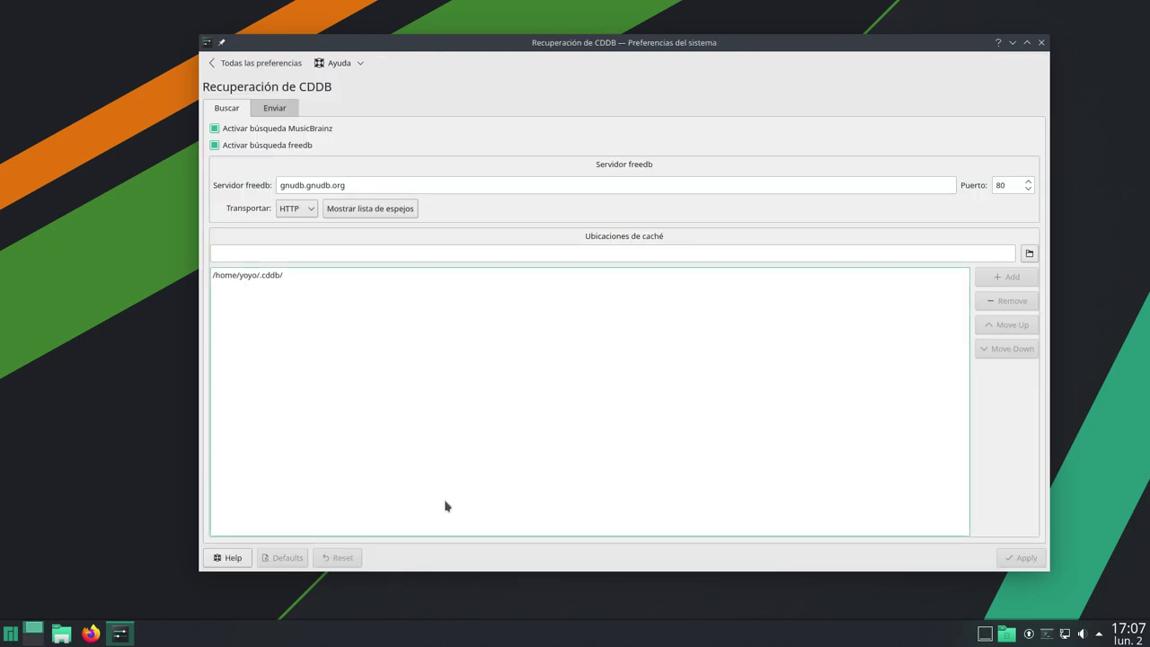
pyautogui.click(223, 63)
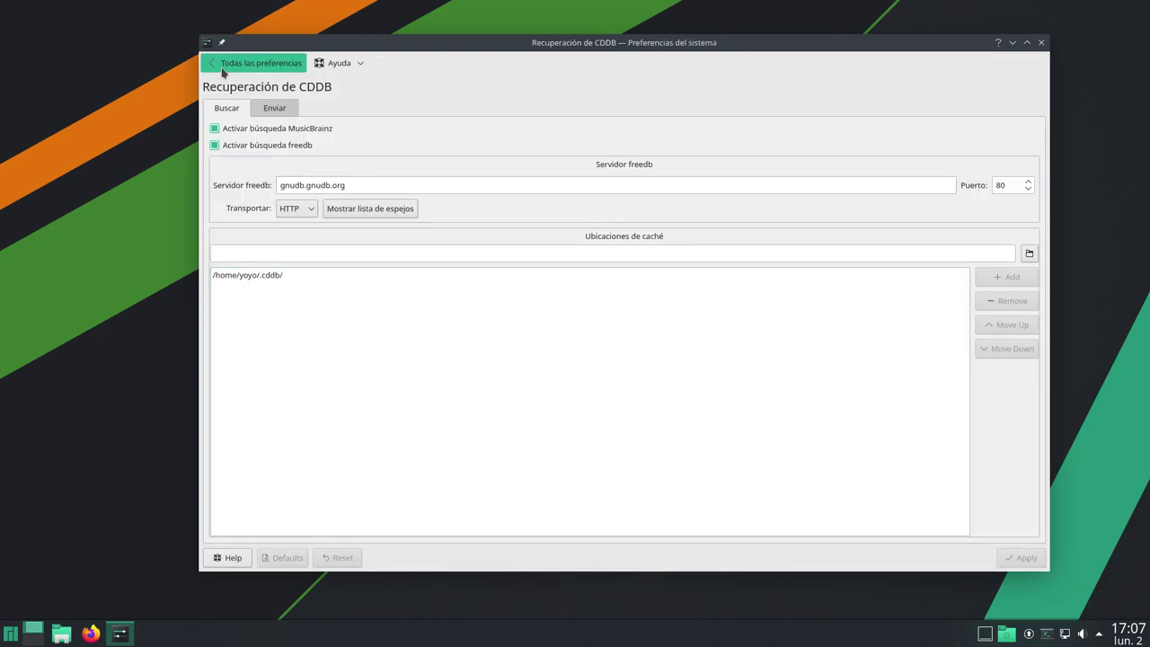
# In Gestión de energía, set the screen to turn off after 15 min, apply it and return to all settings
pyautogui.click(508, 498)
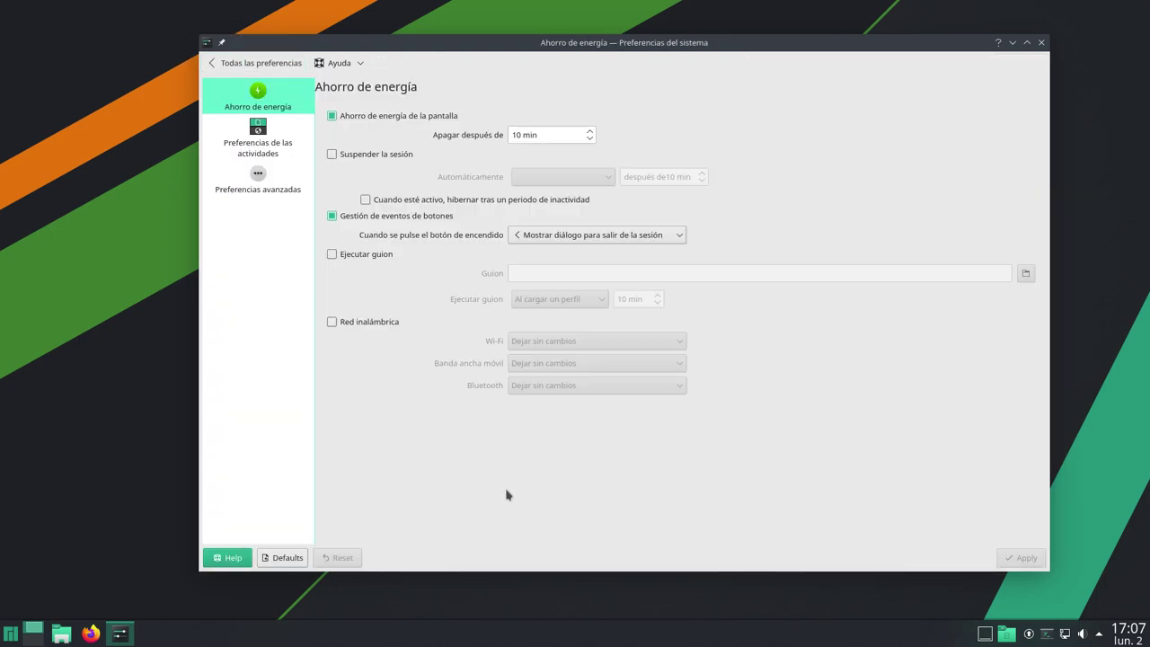
pyautogui.click(591, 131)
pyautogui.click(591, 131)
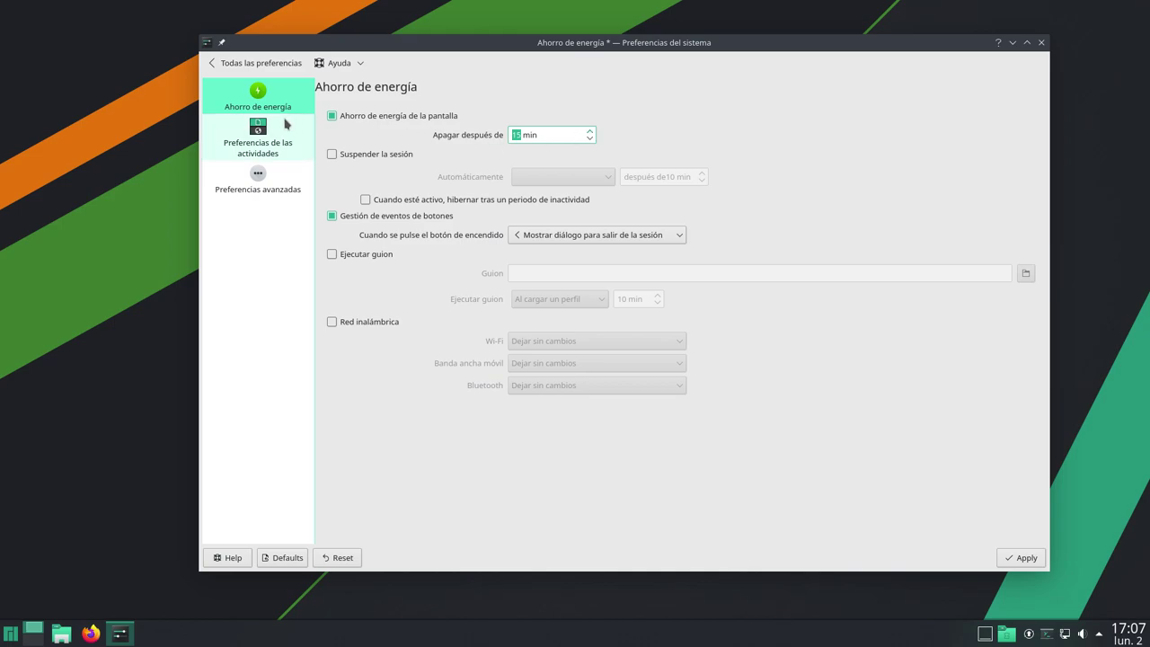
pyautogui.click(1025, 554)
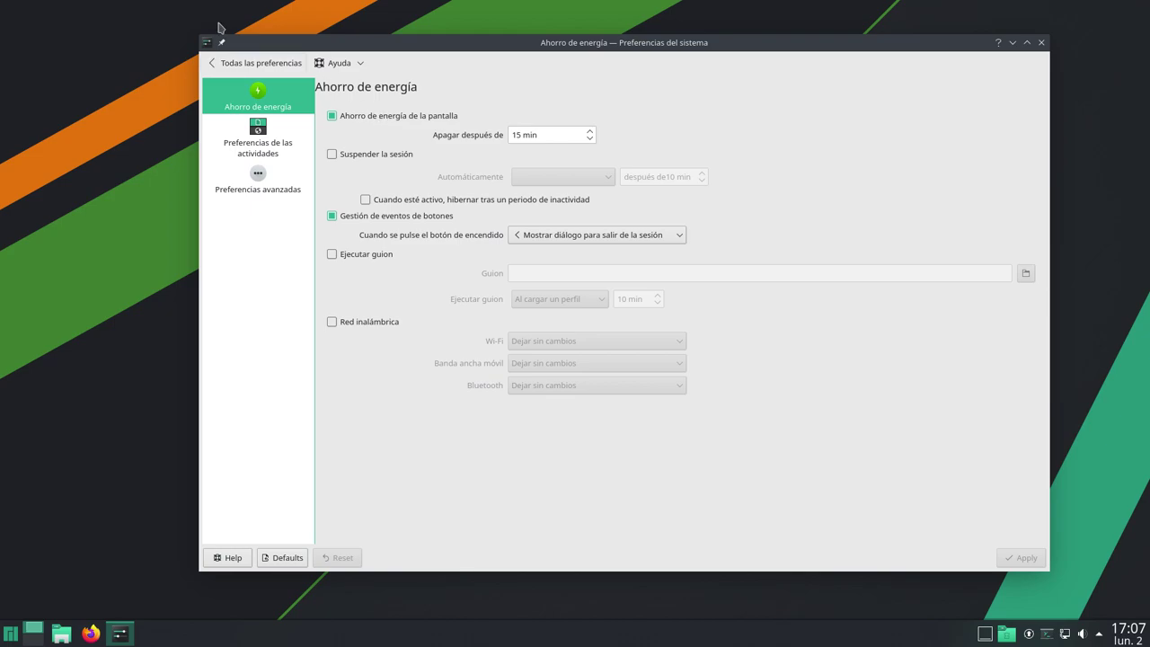
pyautogui.click(234, 65)
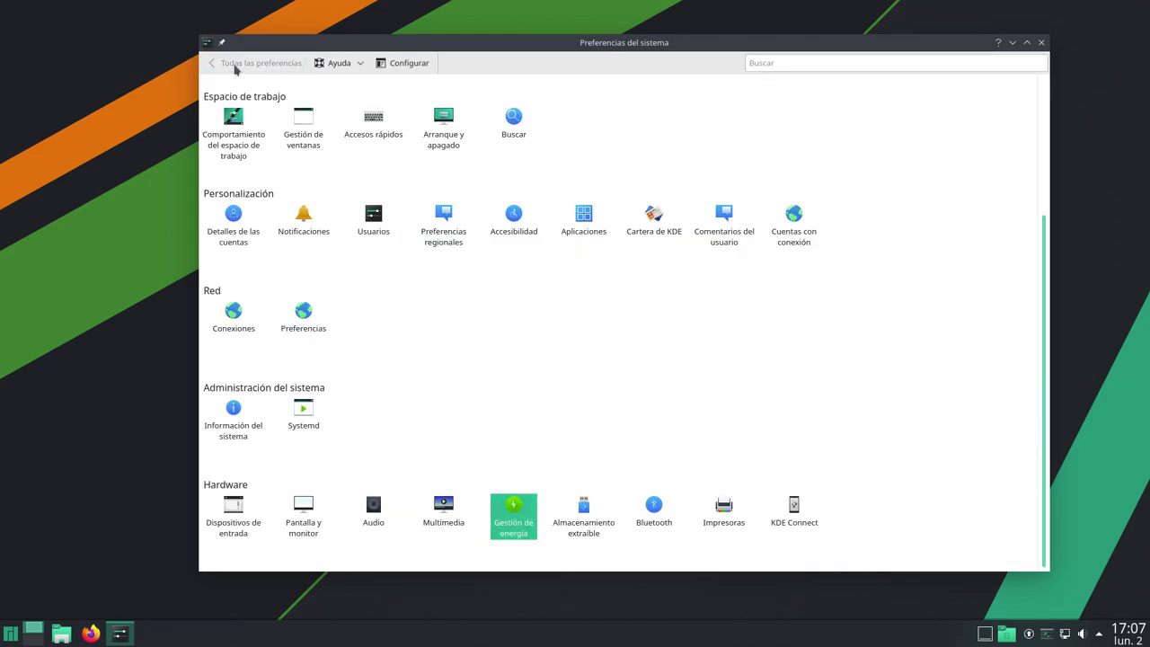
# Configure Preferencias del sistema to use the sidebar view instead of the icon view
pyautogui.scroll(5, 516, 380)
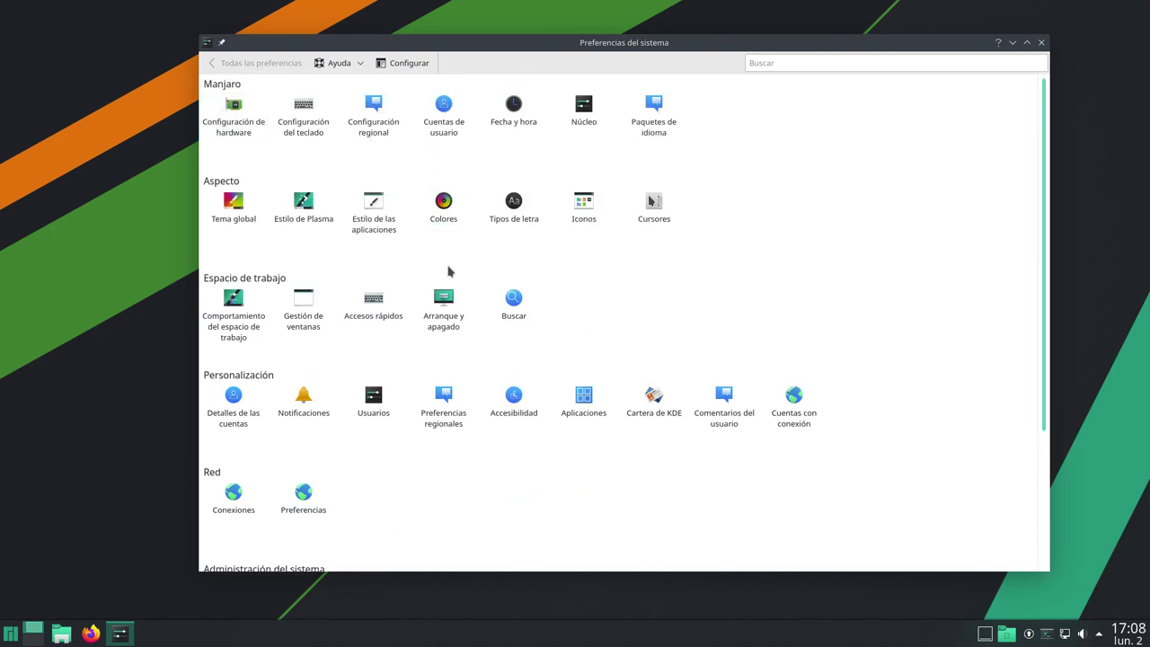
pyautogui.click(408, 63)
pyautogui.click(645, 298)
pyautogui.click(631, 364)
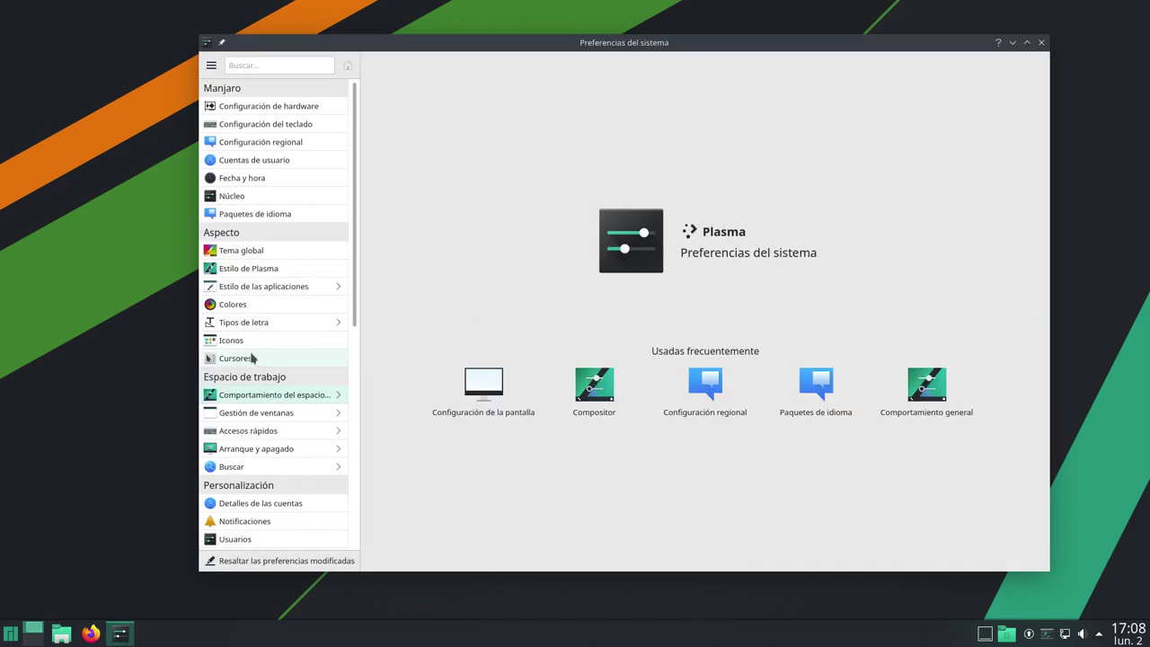
# View the Iconos, Tema global and Estilo de Plasma pages in the sidebar layout, and close Preferencias del sistema
pyautogui.click(252, 342)
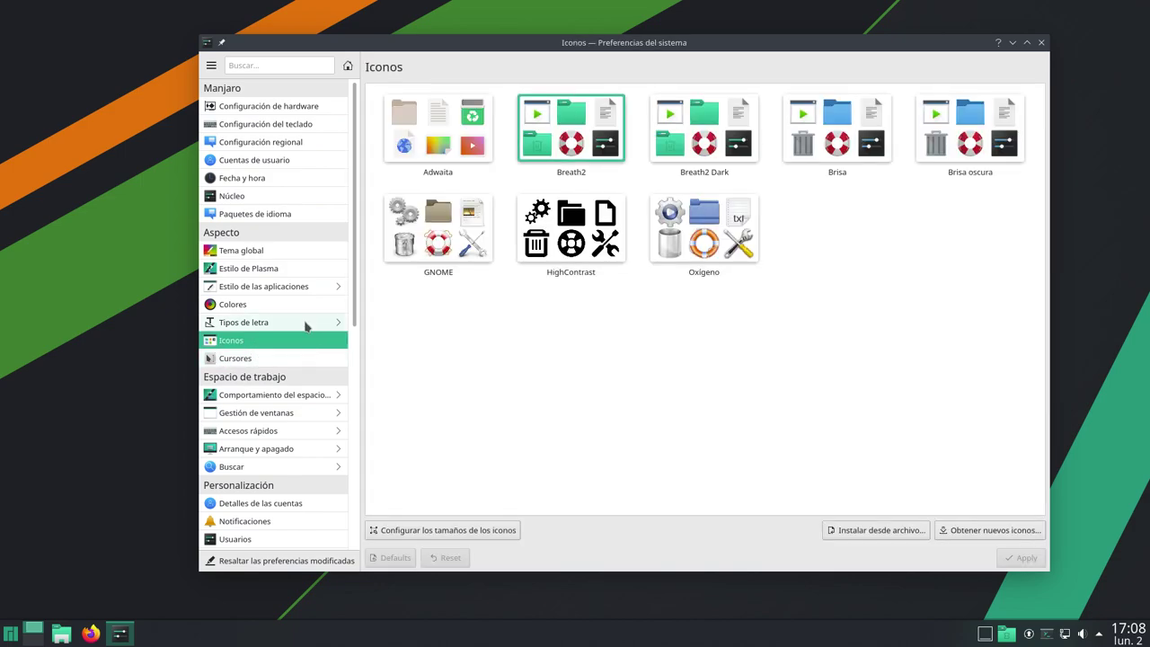
pyautogui.click(262, 251)
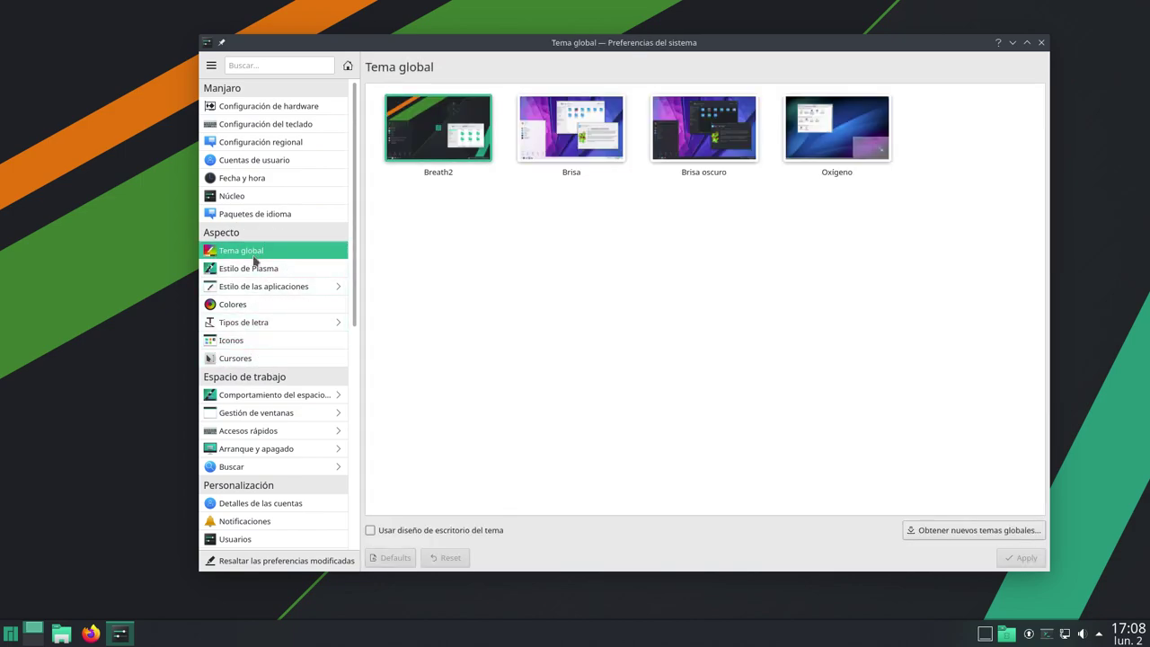
pyautogui.click(253, 269)
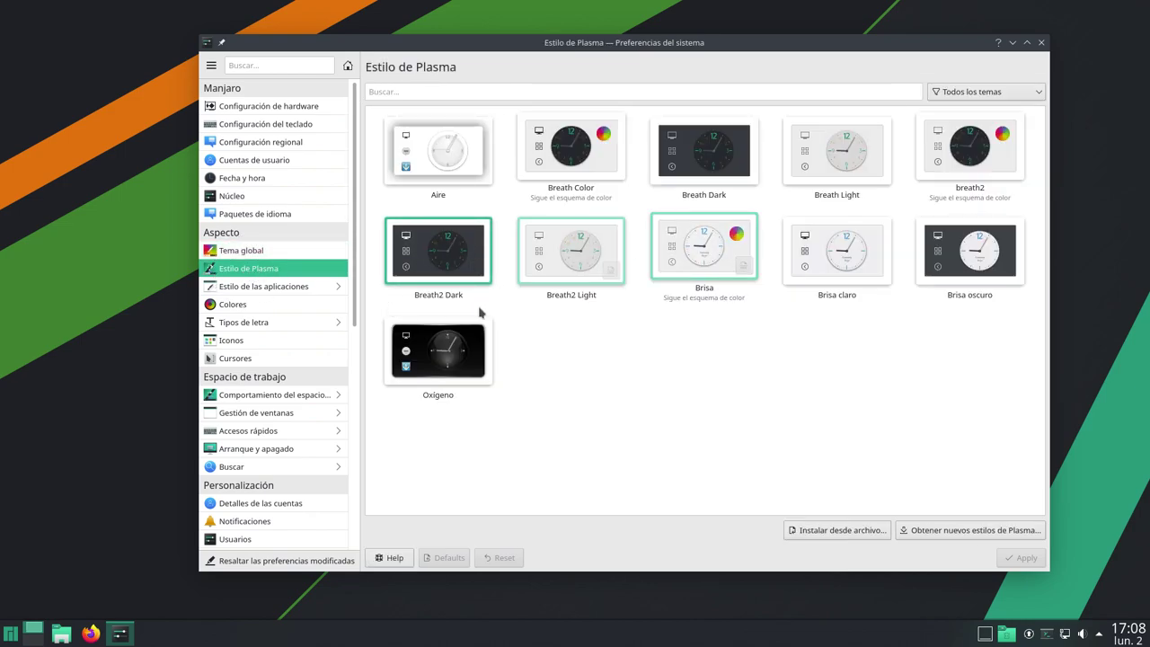
pyautogui.click(1042, 43)
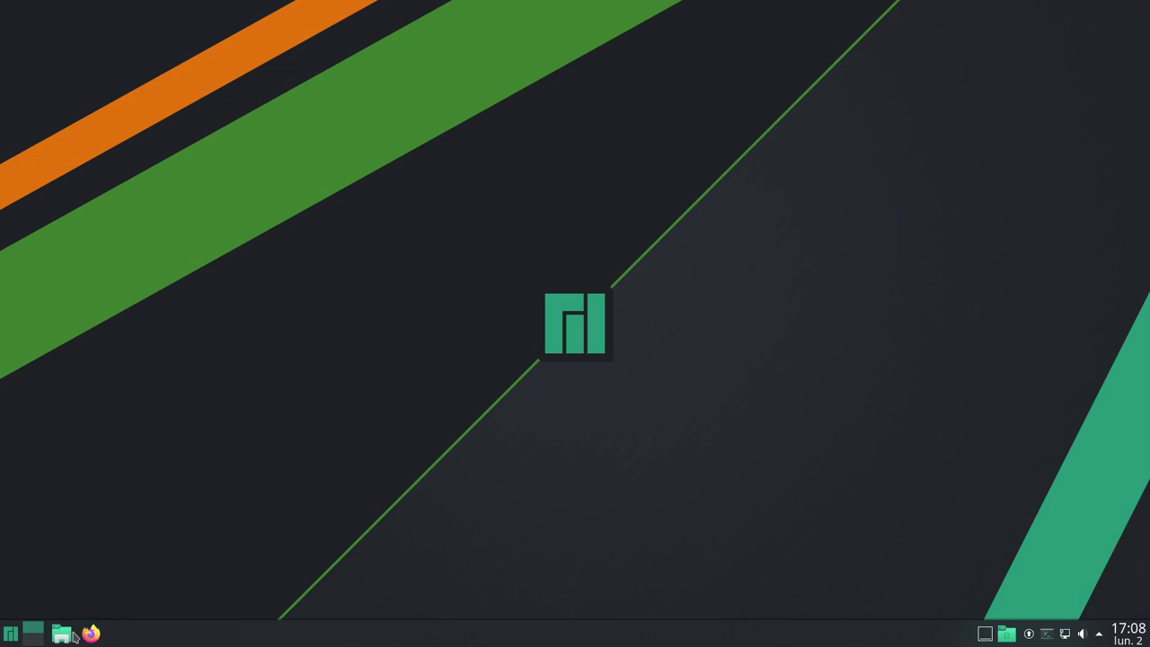
# Open Info Center from the application launcher to view the Información del sistema page
pyautogui.click(11, 633)
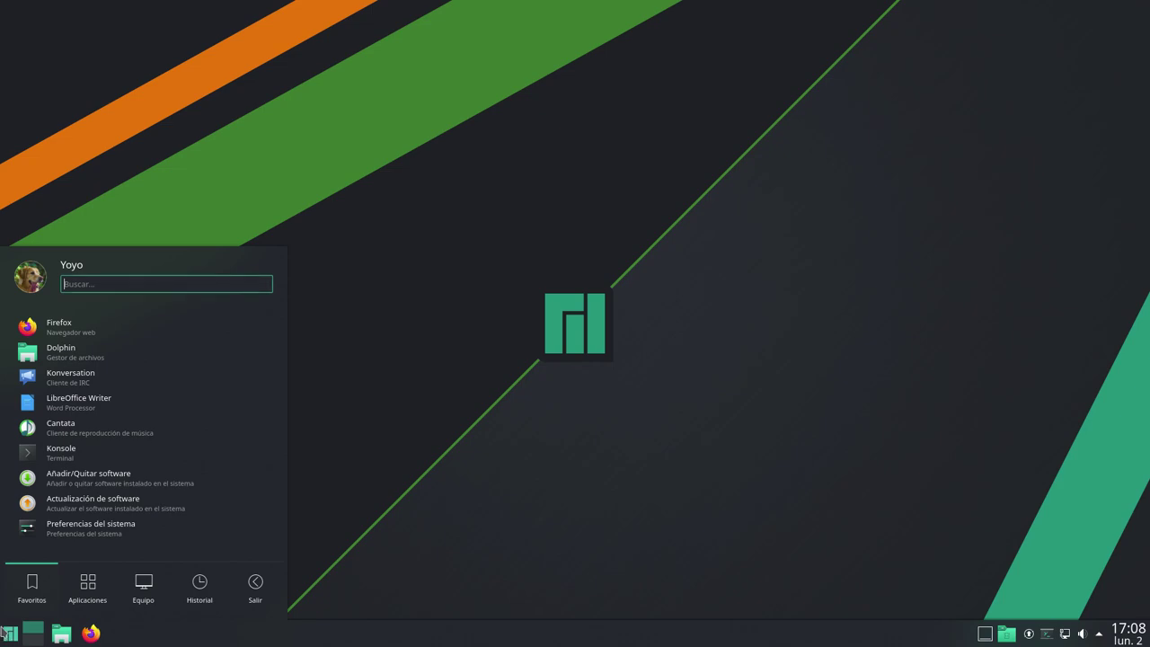
pyautogui.click(144, 586)
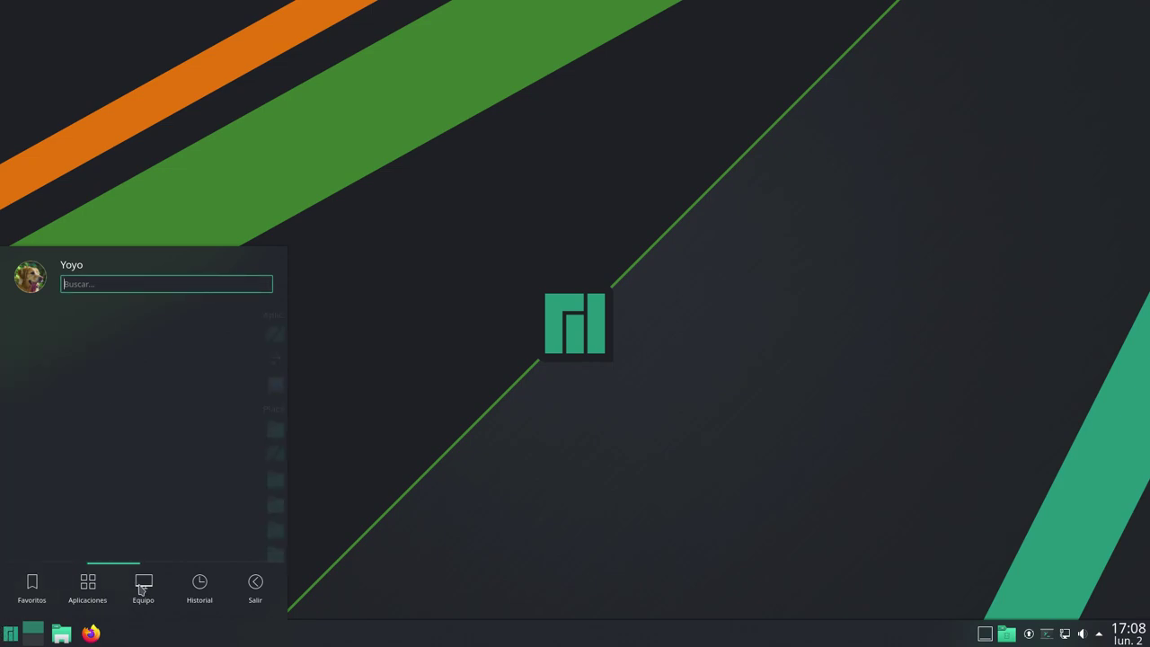
pyautogui.click(138, 387)
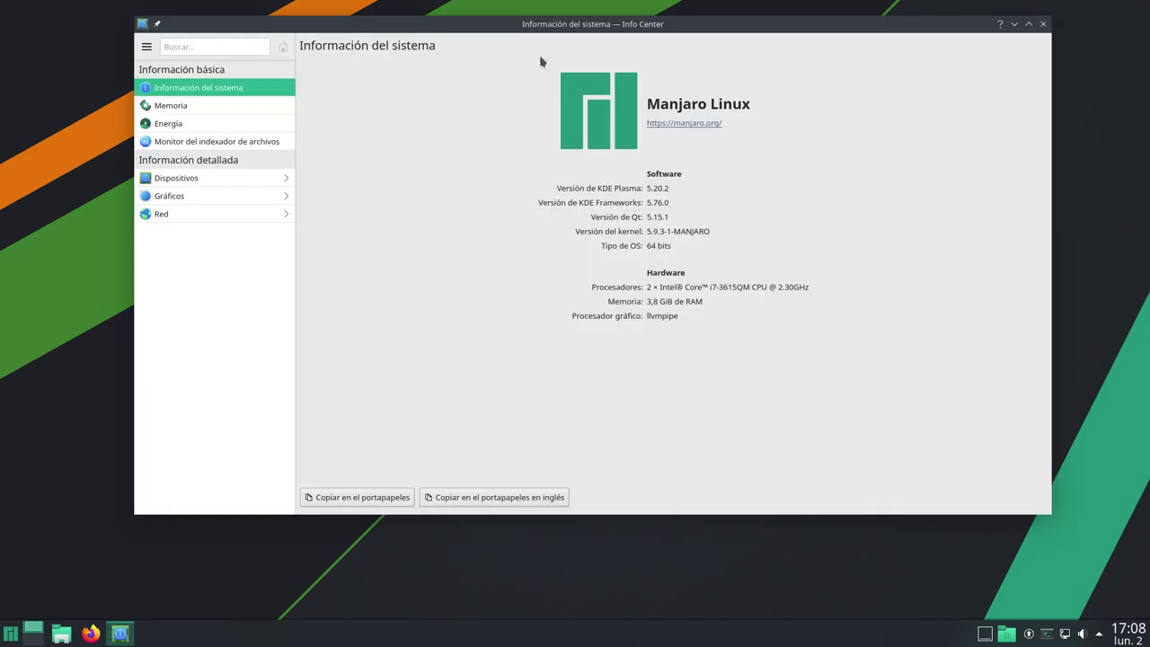
# Make the Info Center window smaller and reposition it near the middle of the desktop
pyautogui.moveTo(514, 25); pyautogui.dragTo(517, 42)
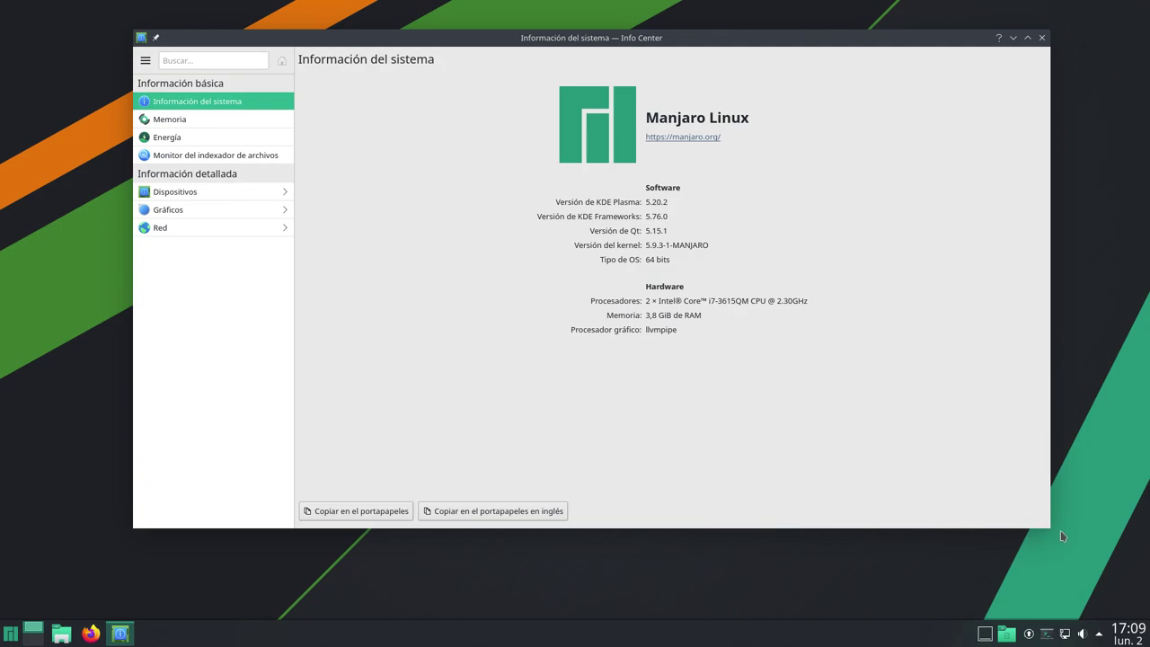
pyautogui.moveTo(1047, 530); pyautogui.dragTo(942, 488)
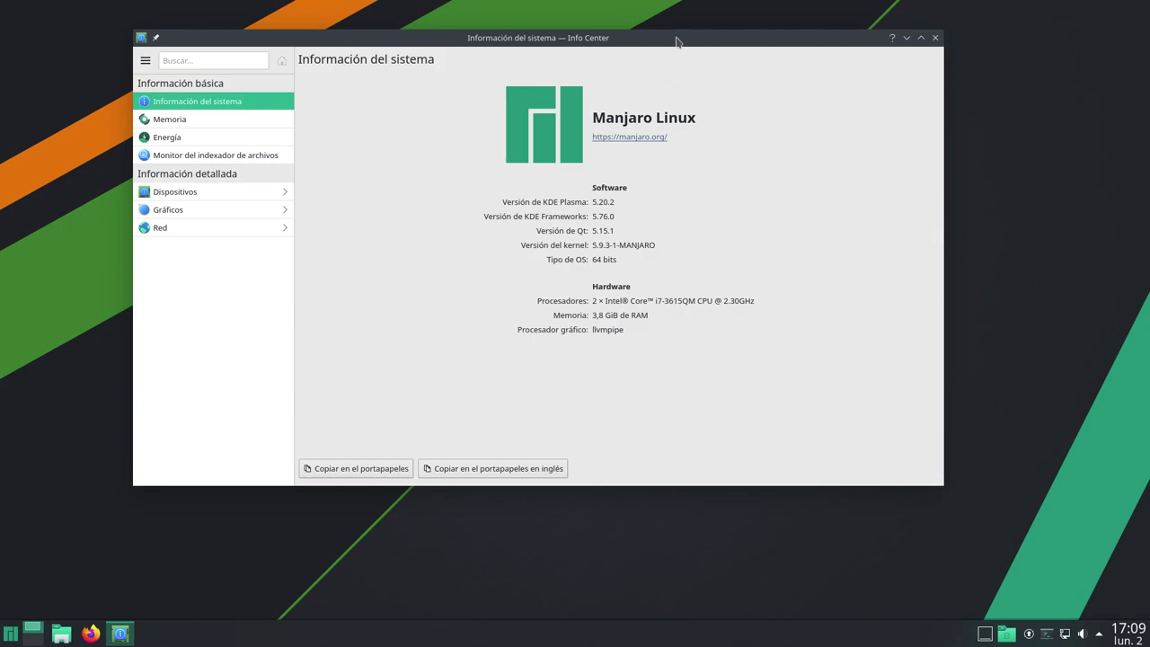
pyautogui.moveTo(729, 41); pyautogui.dragTo(846, 39)
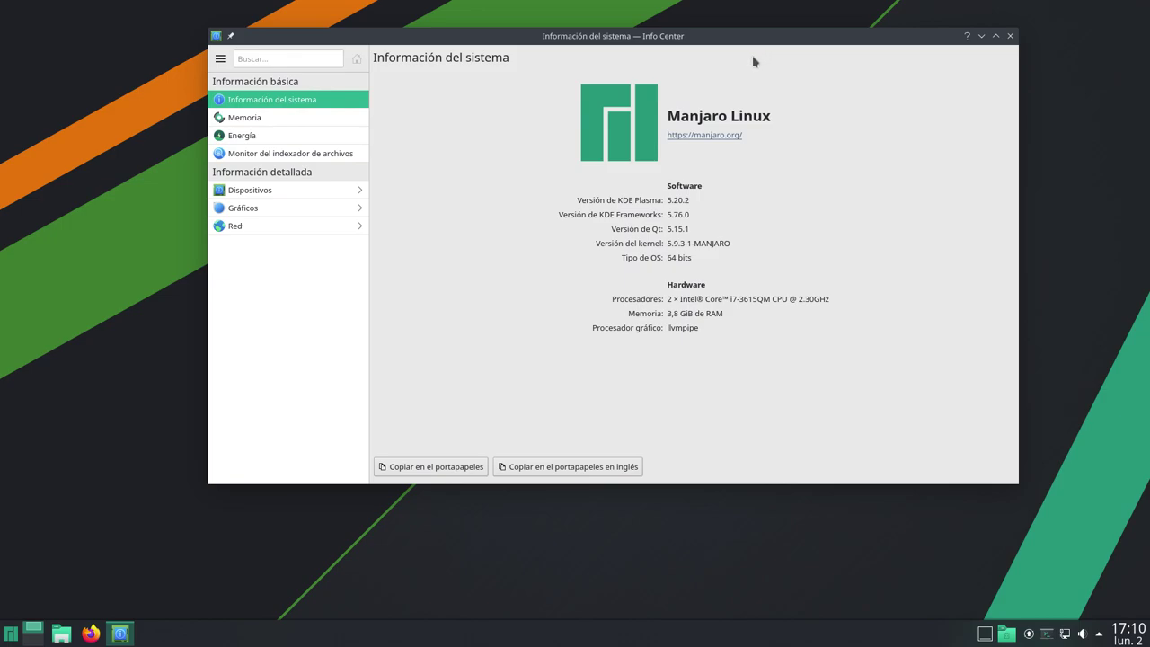
pyautogui.moveTo(716, 36); pyautogui.dragTo(680, 53)
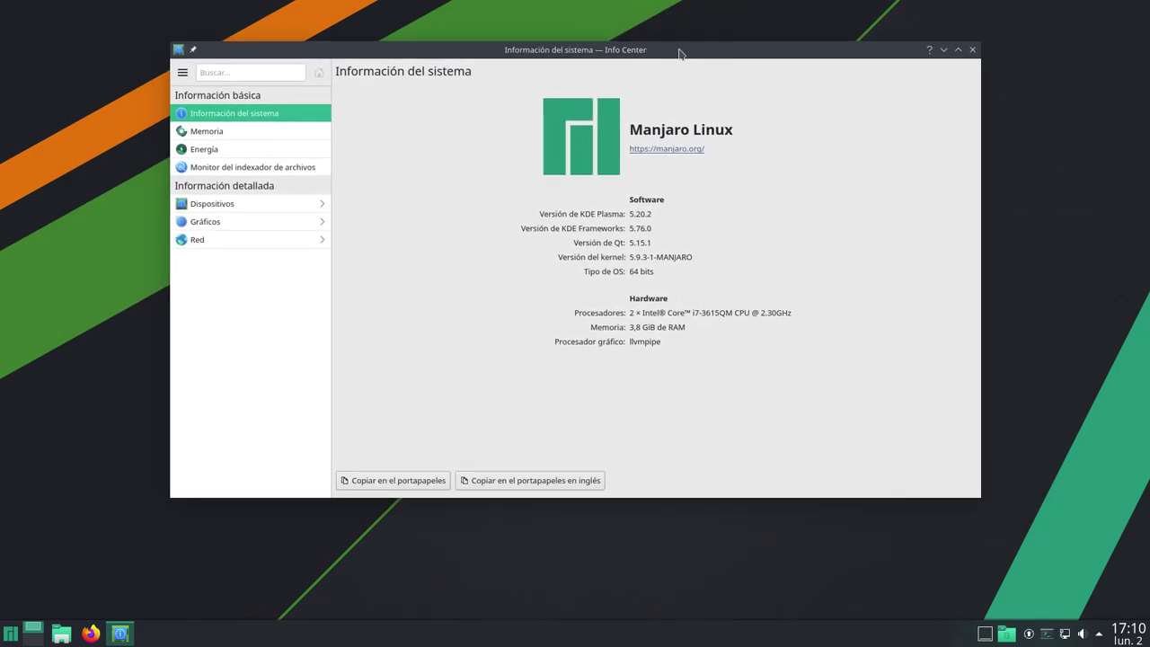